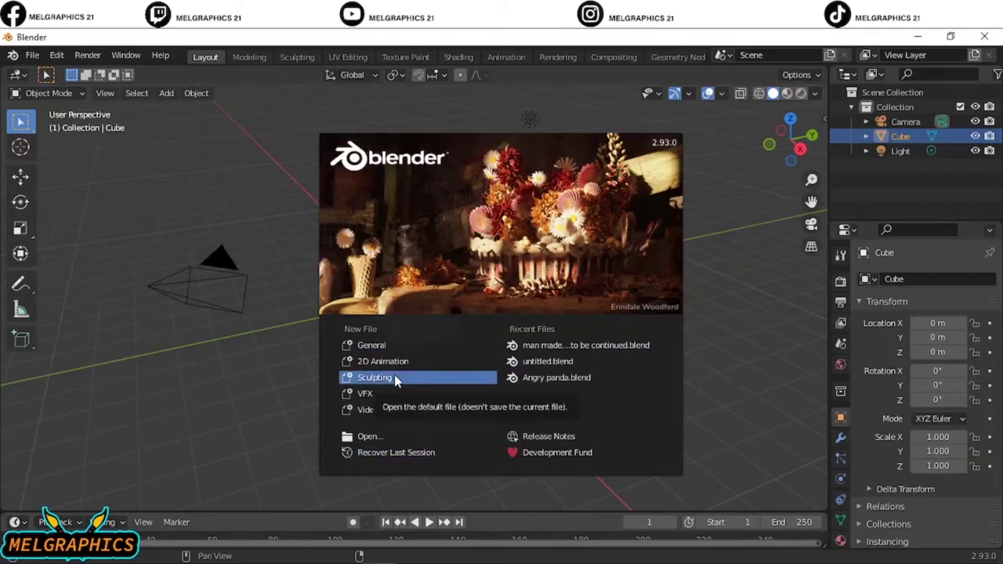
Start a new Sculpting file and set up the Grab brush at a 99 px radius.
click(394, 377)
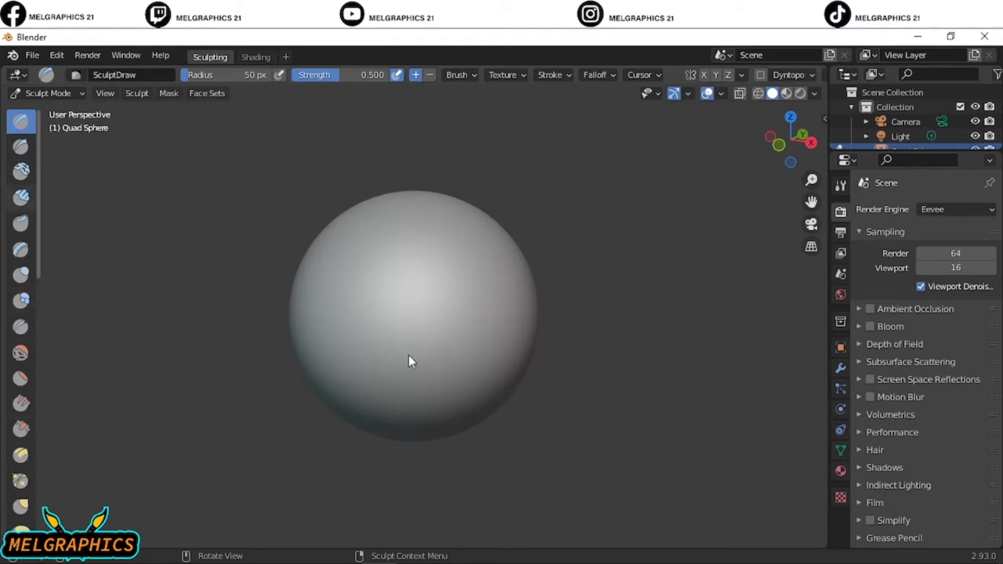
drag(466, 319, 484, 251)
key(ctrl+z)
click(20, 505)
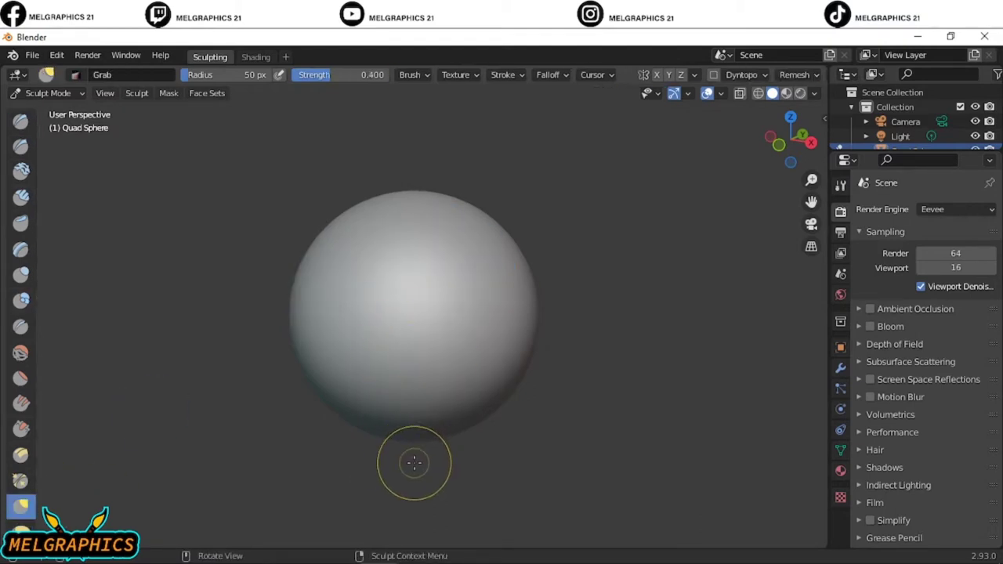
key(f)
click(348, 408)
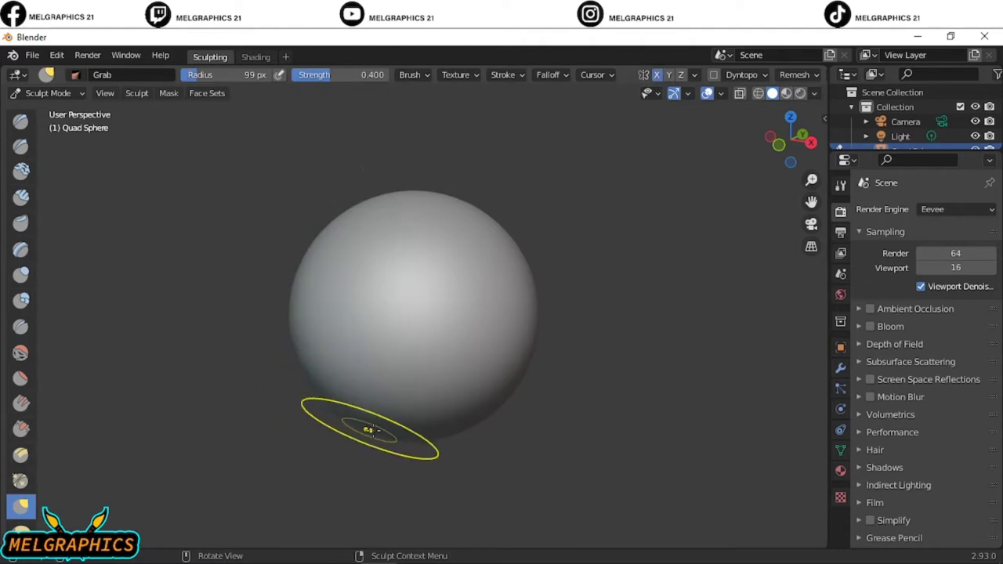
Test pulling lobes from the sphere's bottom, undo them, and check the voxel remesh size.
drag(368, 430, 446, 501)
key(KP_1)
key(ctrl+z)
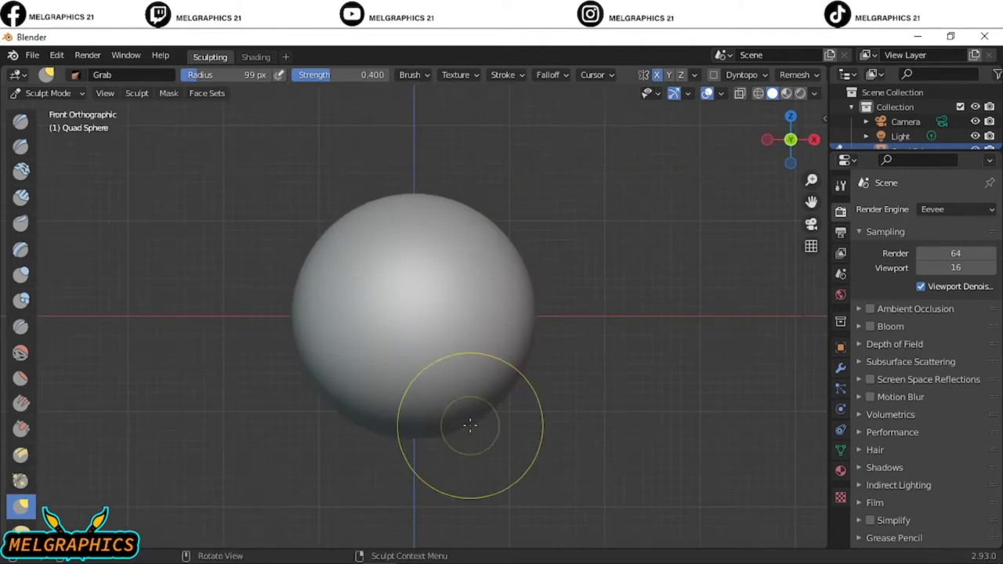
key(ctrl+shift+z)
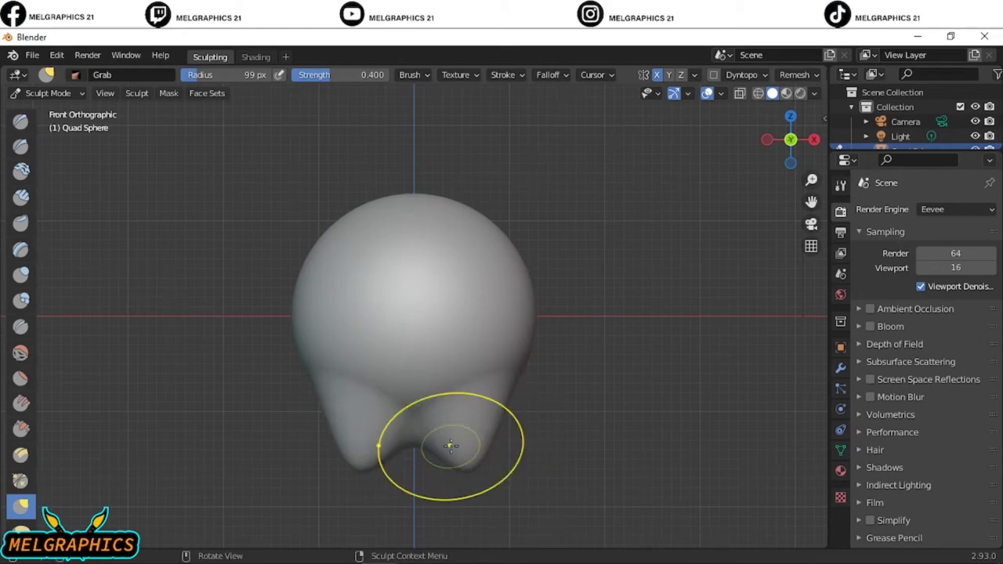
scroll(671, 426, up, 3)
shift+scroll(587, 436, down, 3)
key(ctrl+z)
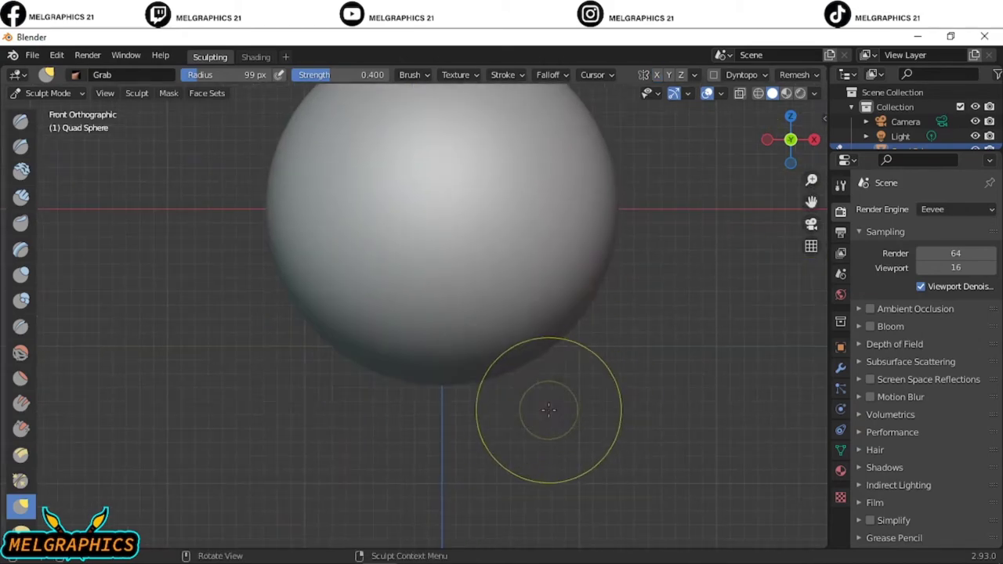
key(shift+z)
key(r)
click(451, 299)
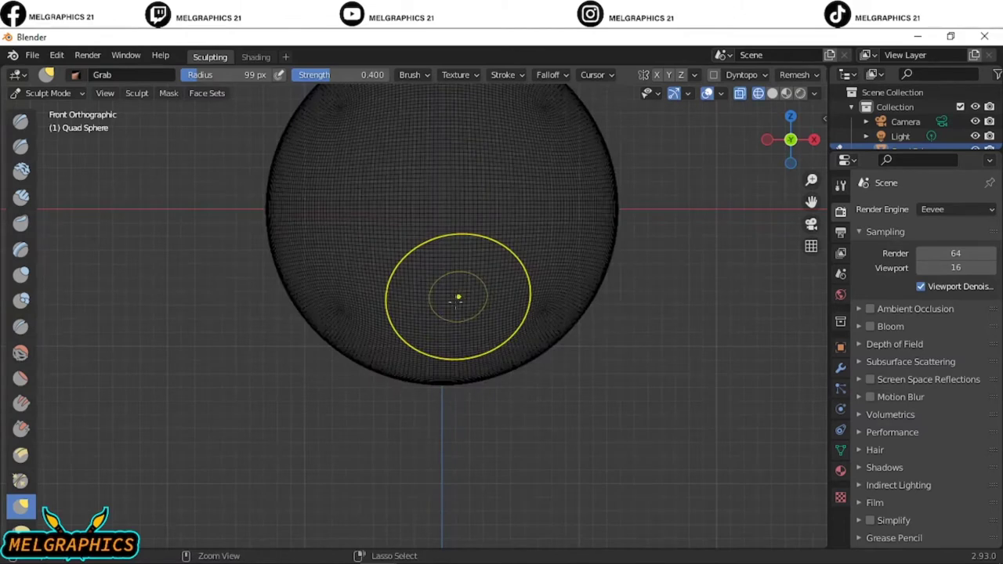
key(shift+z)
Pull two mirrored lobes down from the underside with a brush of about 149 px.
drag(532, 329, 527, 502)
scroll(493, 425, up, 2)
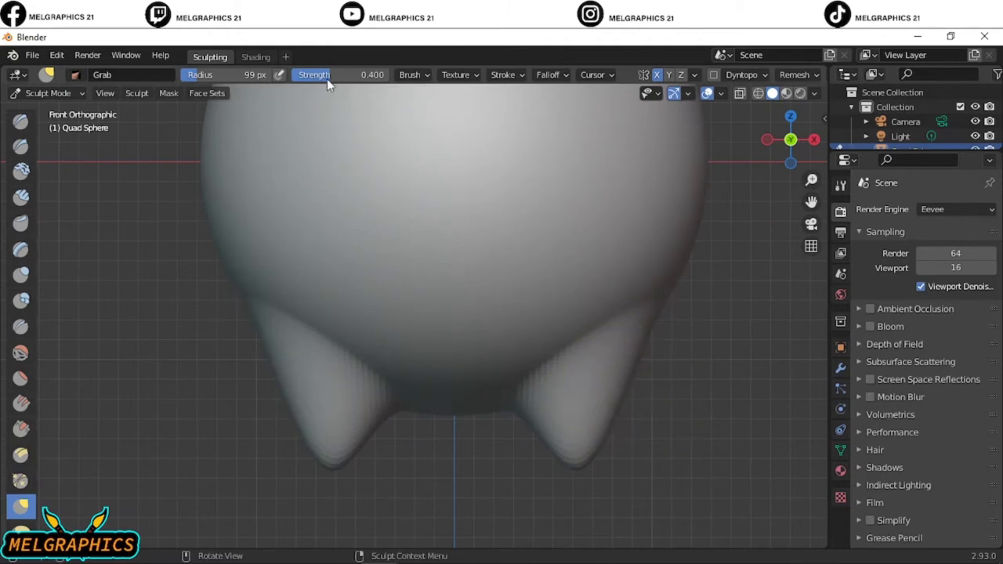
key(ctrl+z)
key(ctrl+shift+z)
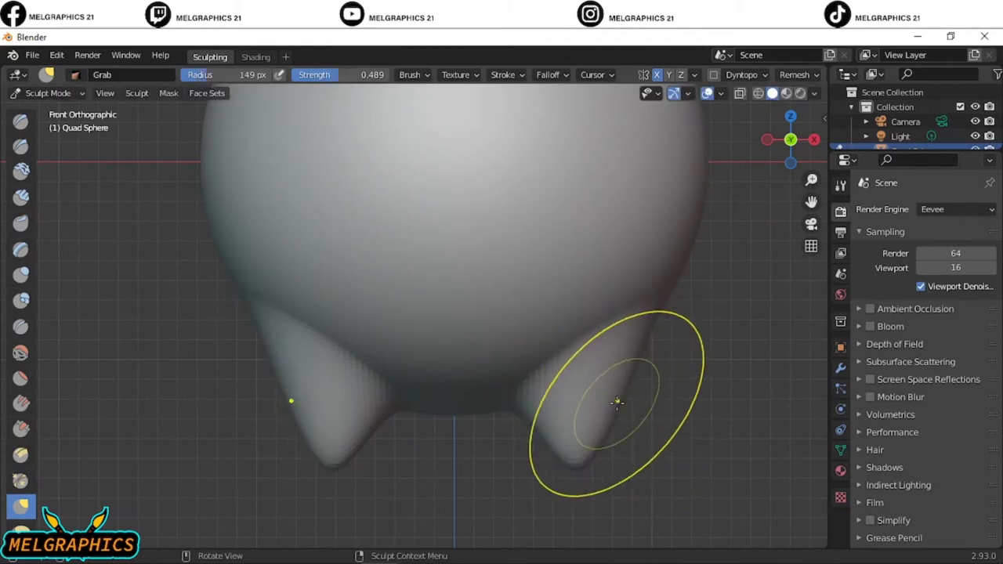
key(ctrl+z)
key(ctrl+z)
key(f)
drag(376, 346, 593, 466)
At a 194 px radius, pull the lobes further down and widen them into a tooth shape.
key(ctrl+z)
key(f)
click(526, 447)
drag(526, 447, 560, 533)
scroll(579, 441, down, 3)
scroll(532, 332, down, 2)
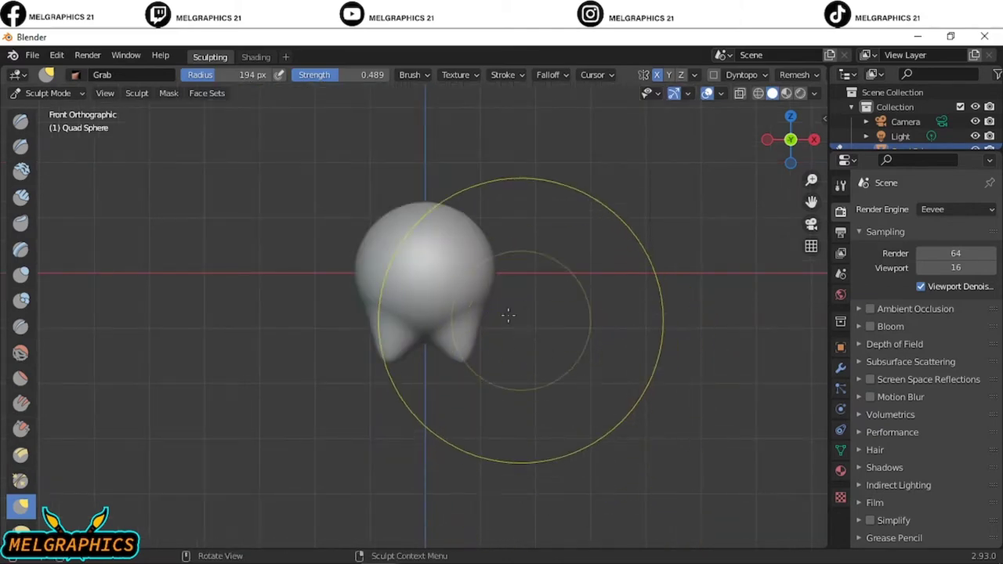
scroll(420, 437, up, 4)
drag(420, 438, 384, 426)
drag(304, 337, 291, 430)
scroll(380, 376, down, 4)
scroll(481, 381, up, 5)
scroll(481, 380, down, 1)
Start a new General scene without saving and delete all the default objects.
click(32, 55)
click(193, 69)
click(513, 326)
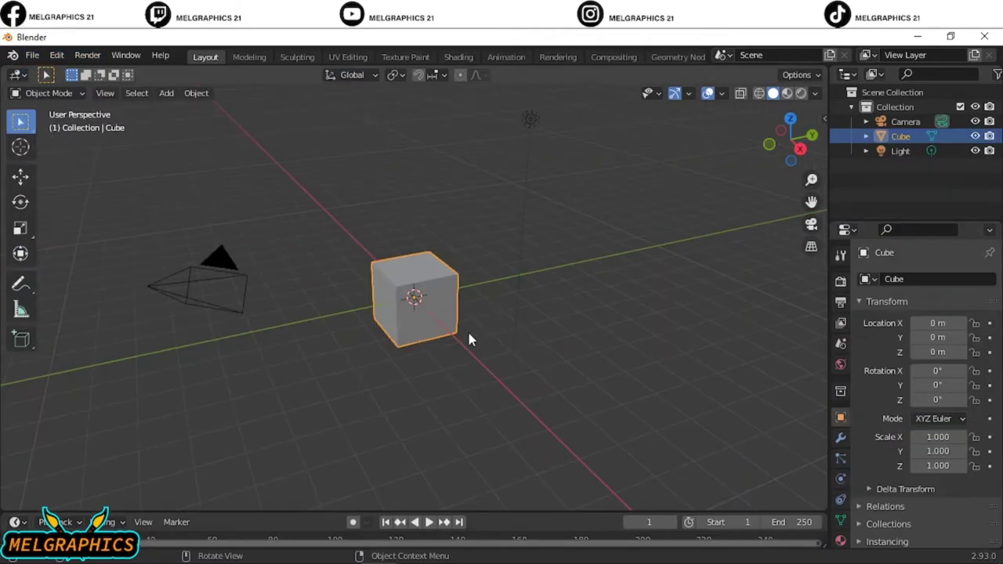
key(a)
key(Delete)
Add a UV sphere in place of a discarded test cube and enter the Sculpting workspace.
click(166, 93)
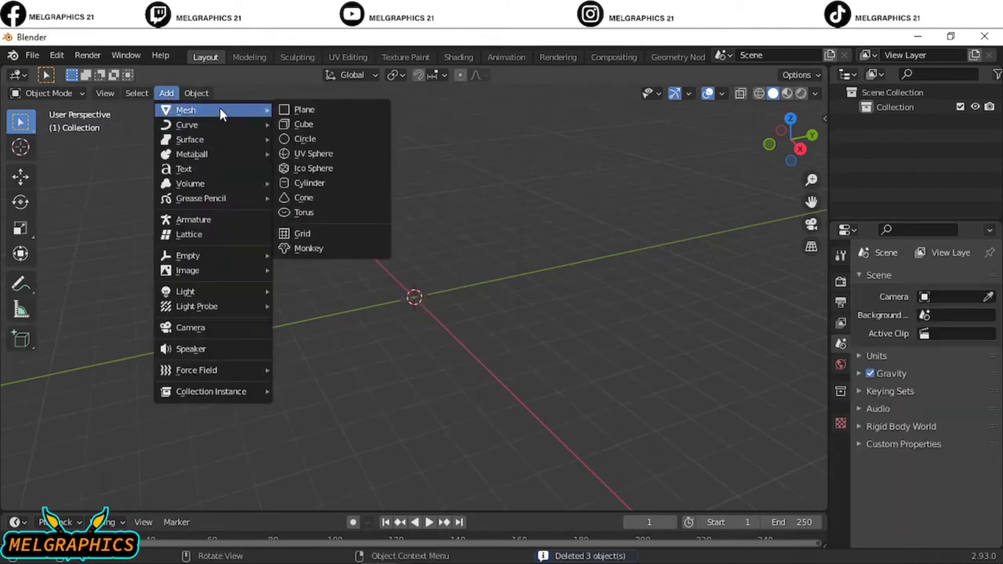
click(305, 120)
key(KP_1)
key(Delete)
key(shift+a)
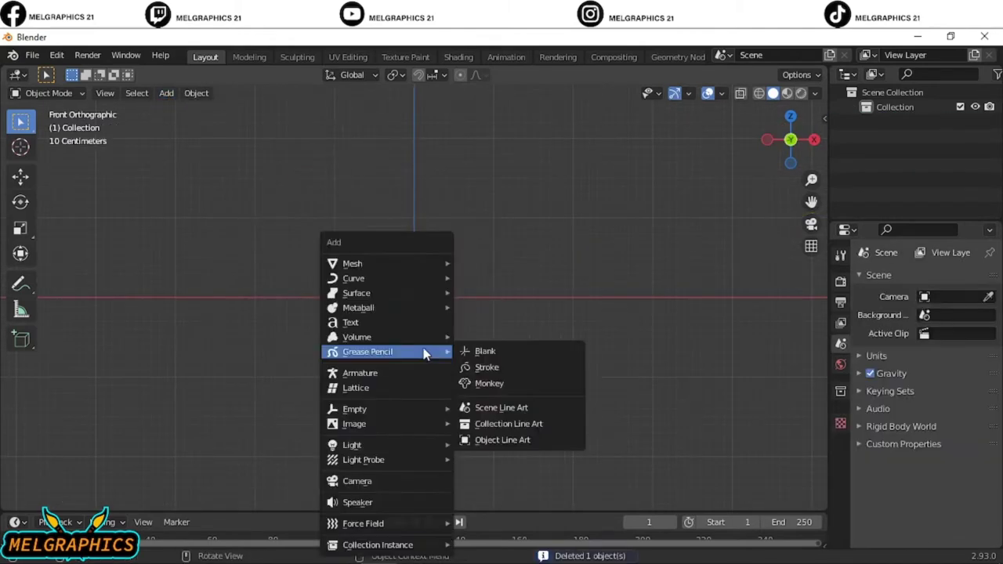
click(484, 307)
click(298, 57)
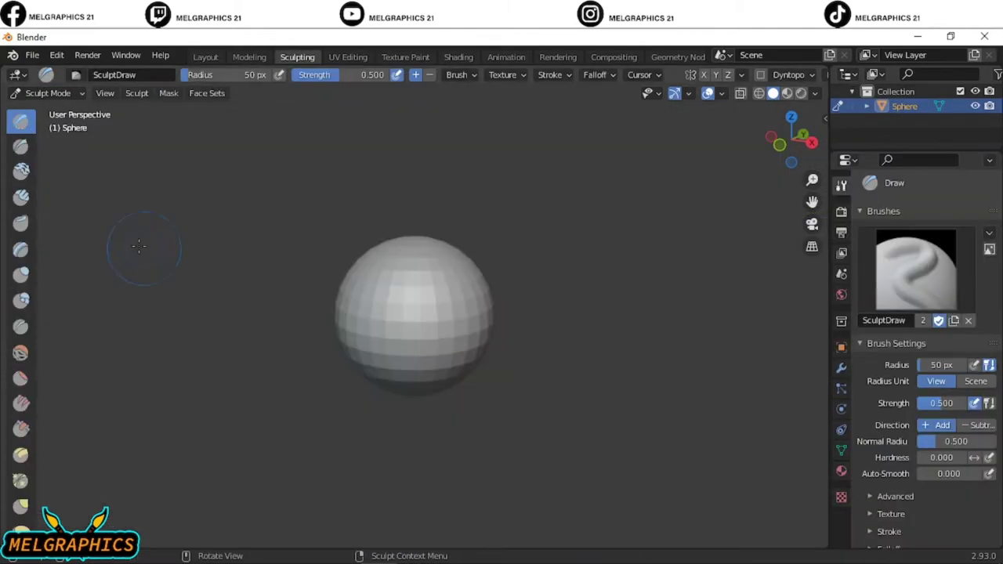
key(KP_1)
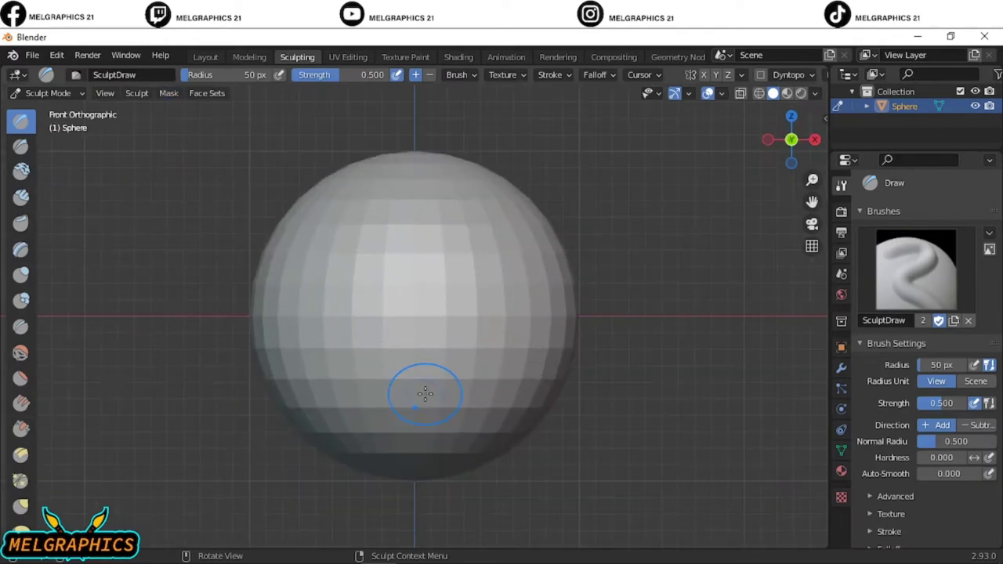
click(21, 530)
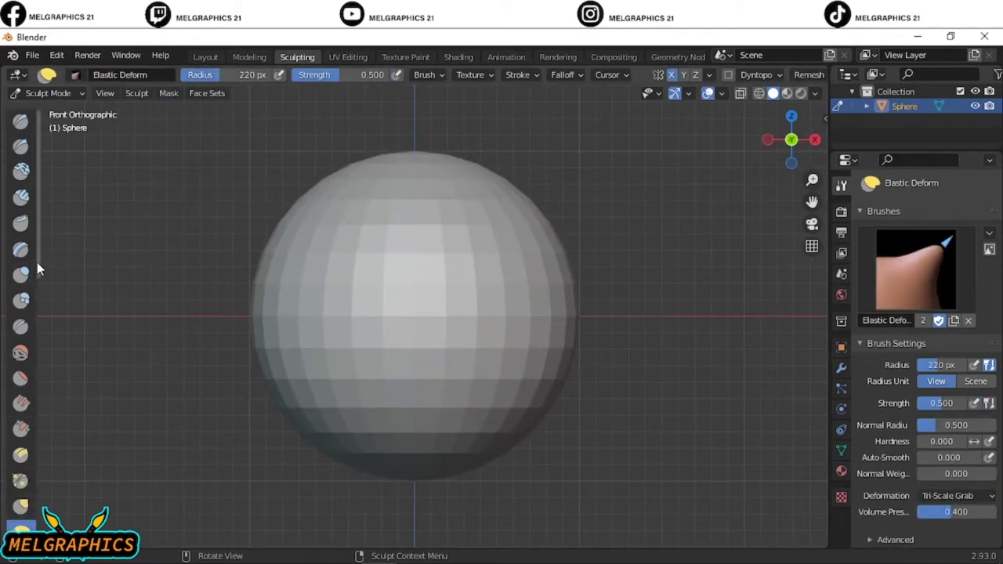
key(r)
click(509, 255)
key(shift+z)
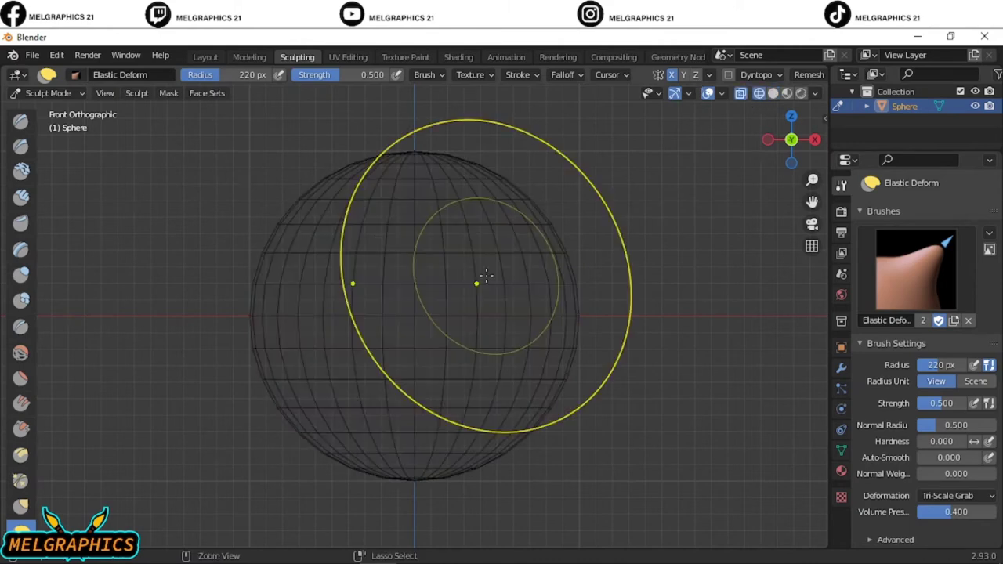
key(ctrl+r)
key(shift+z)
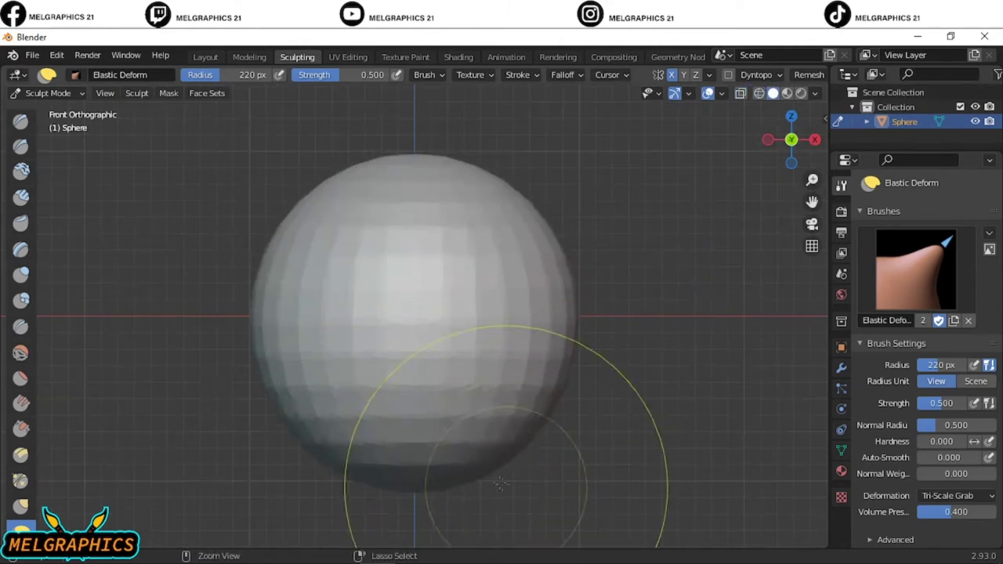
scroll(369, 258, down, 5)
scroll(593, 320, up, 3)
scroll(792, 208, up, 2)
drag(493, 354, 488, 418)
key(ctrl+z)
key(f)
click(496, 312)
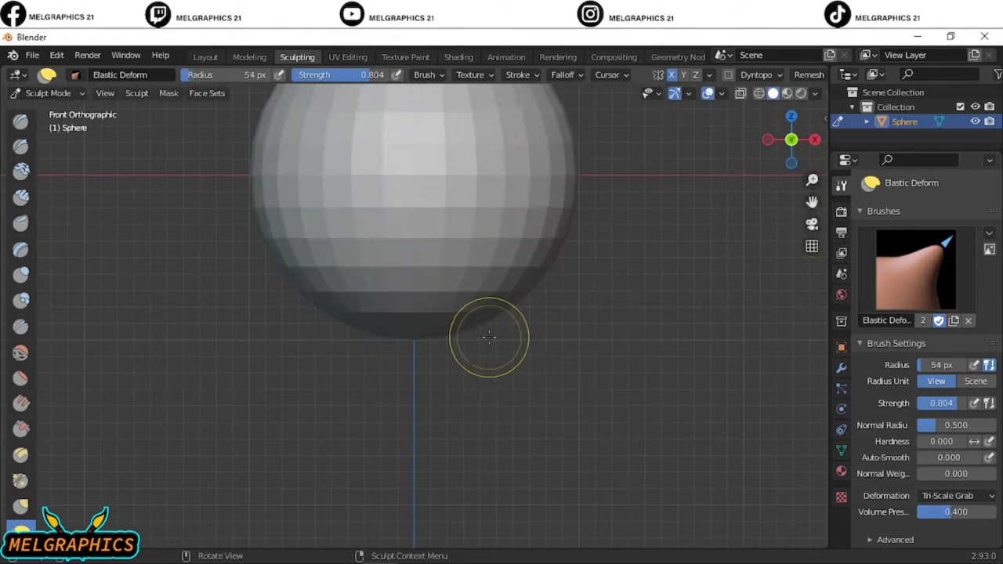
key(f)
click(479, 321)
key(shift+f)
click(485, 321)
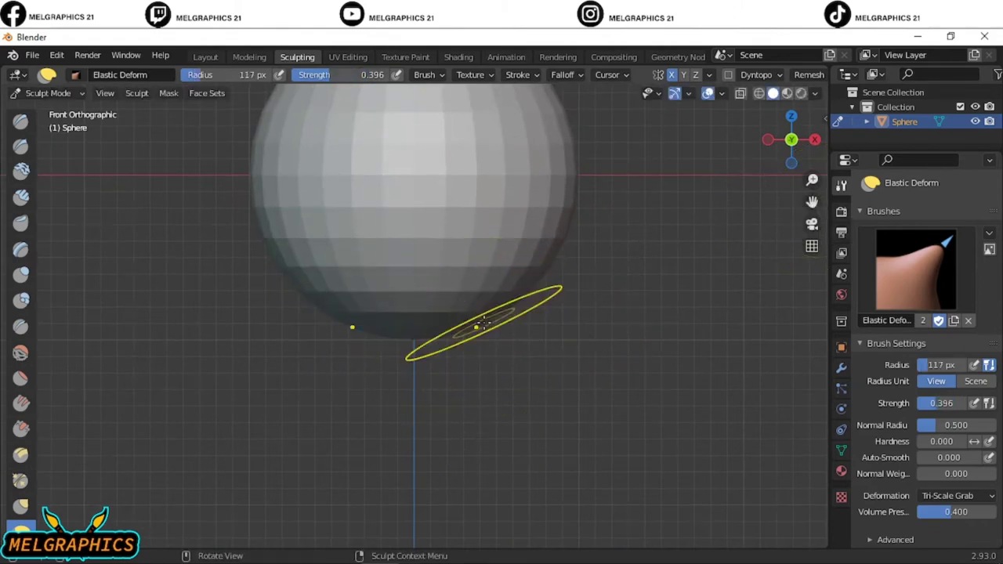
click(21, 506)
drag(488, 315, 488, 454)
key(ctrl+z)
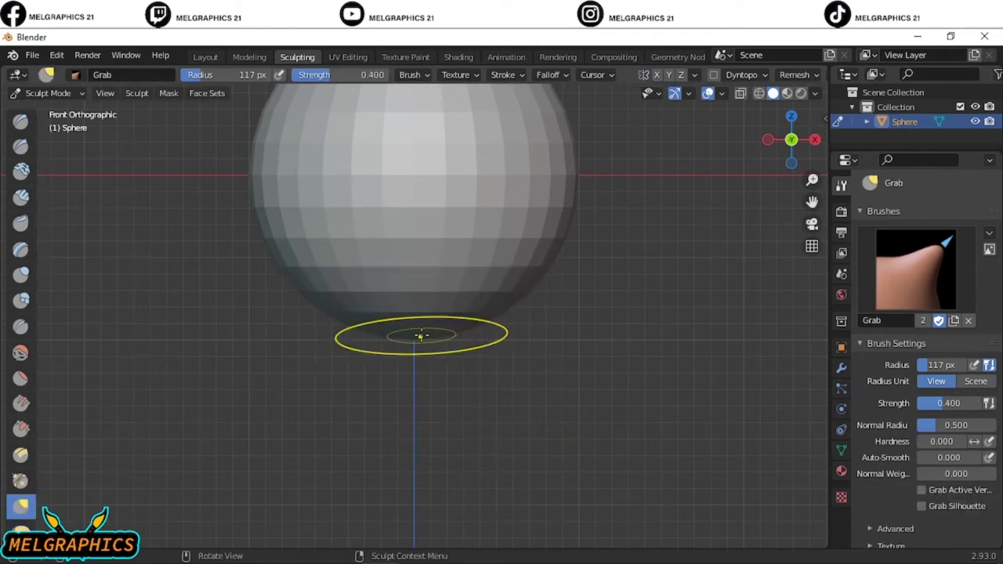
drag(411, 342, 414, 438)
key(ctrl+z)
scroll(413, 172, down, 4)
scroll(591, 252, up, 3)
With the Draw brush at a 215 px radius, push the sphere's sides inward.
key(x)
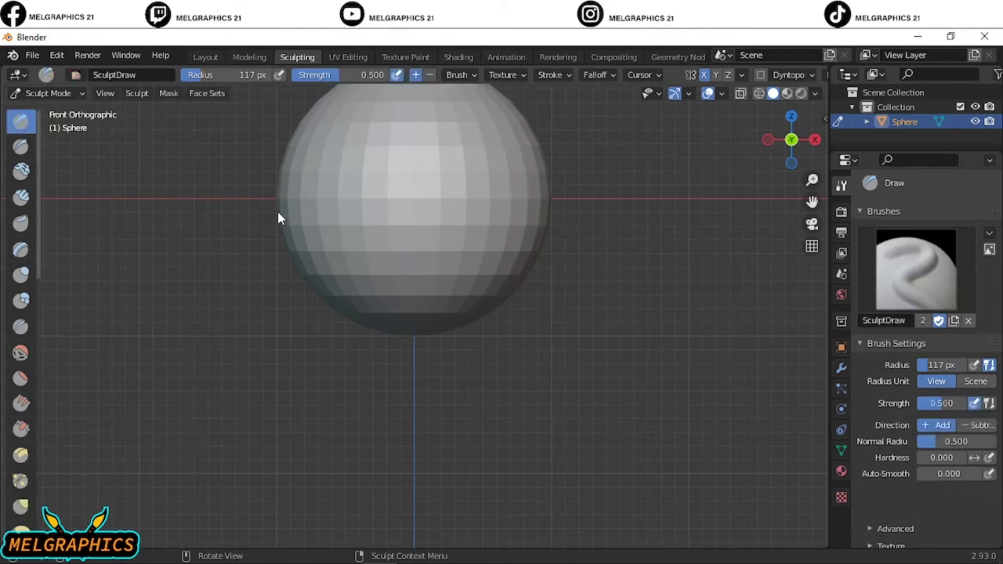
scroll(541, 198, down, 3)
drag(811, 202, 807, 200)
scroll(799, 196, up, 5)
scroll(423, 306, up, 2)
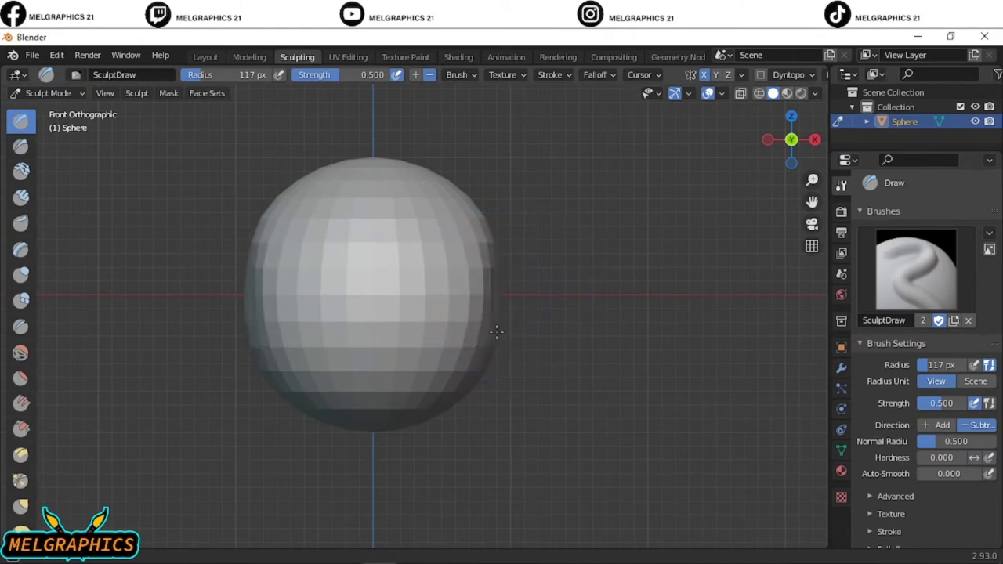
key(f)
mouse_move(504, 269)
mouse_down()
mouse_move(495, 340)
mouse_move(493, 324)
mouse_up()
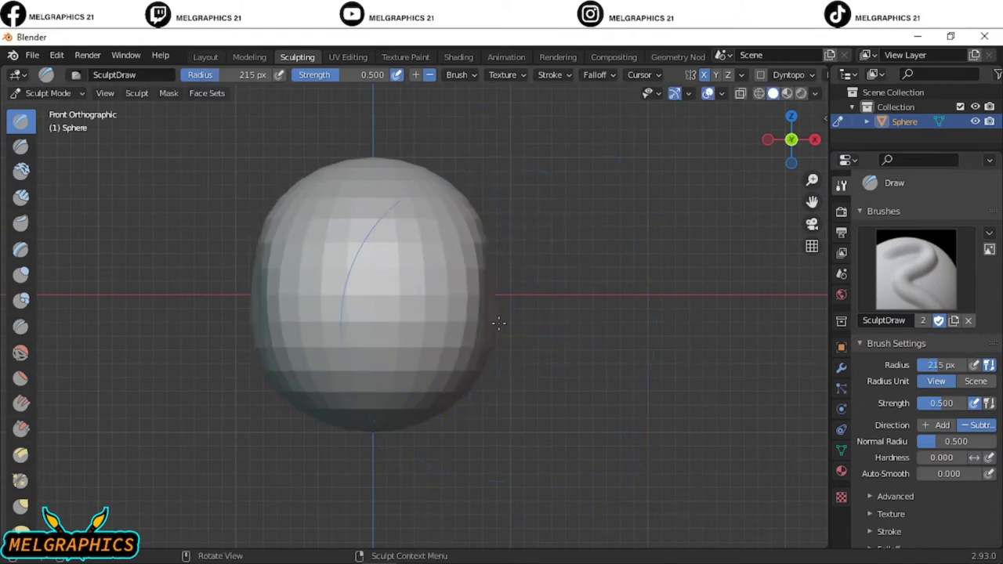
drag(487, 232, 478, 357)
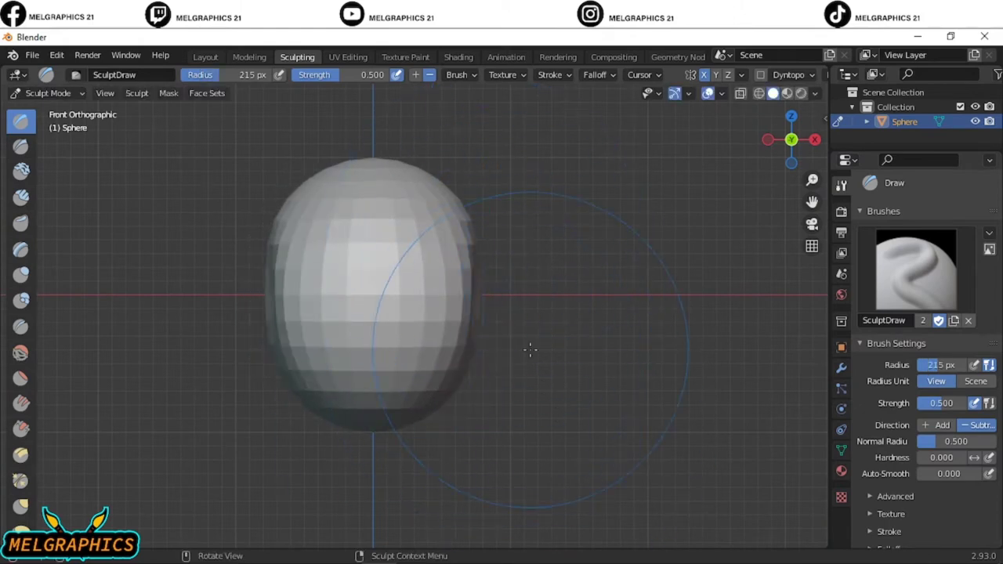
middle_drag(530, 349, 470, 398)
key(KP_1)
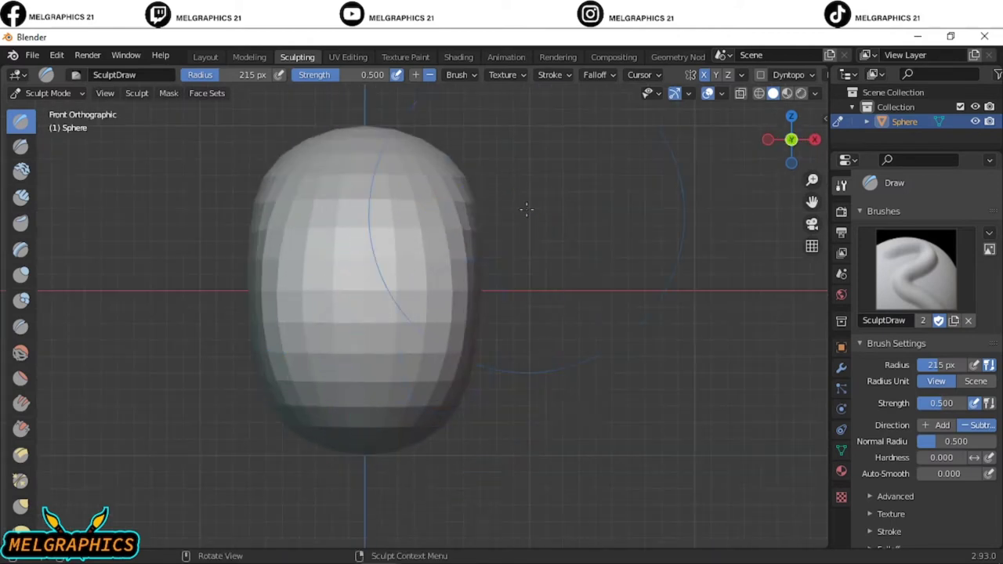
From the right-side view, flatten the sphere's right and left sides into an egg-shaped head.
middle_drag(481, 275, 549, 313)
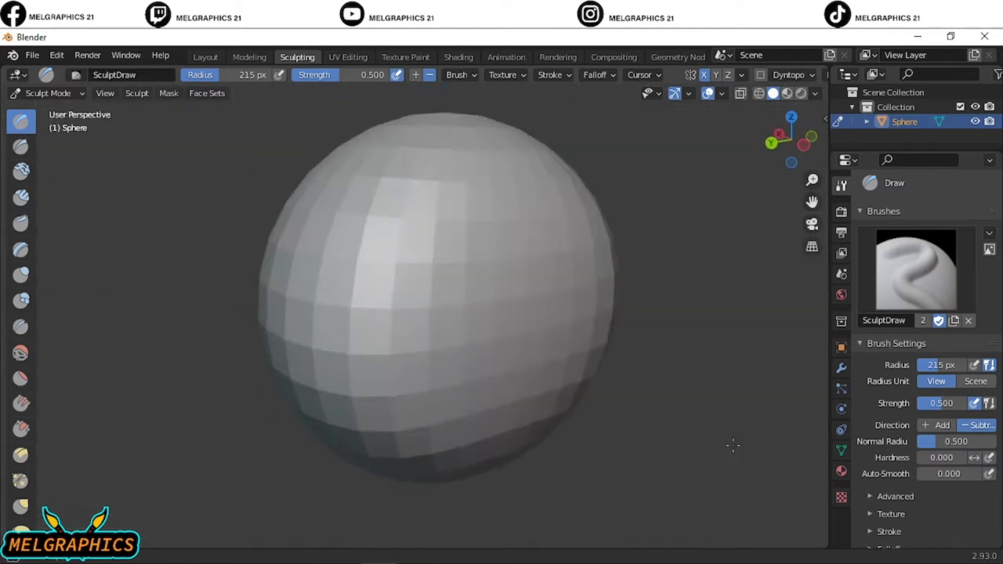
key(KP_3)
mouse_move(584, 330)
mouse_down()
mouse_move(565, 235)
mouse_move(553, 353)
mouse_up()
key(ctrl+z)
mouse_move(609, 296)
mouse_down()
mouse_move(560, 323)
mouse_move(544, 239)
mouse_up()
mouse_move(258, 196)
mouse_down()
mouse_move(263, 352)
mouse_move(267, 203)
mouse_move(278, 285)
mouse_move(306, 250)
mouse_up()
mouse_move(434, 316)
middle_down()
mouse_move(500, 385)
mouse_move(507, 380)
middle_up()
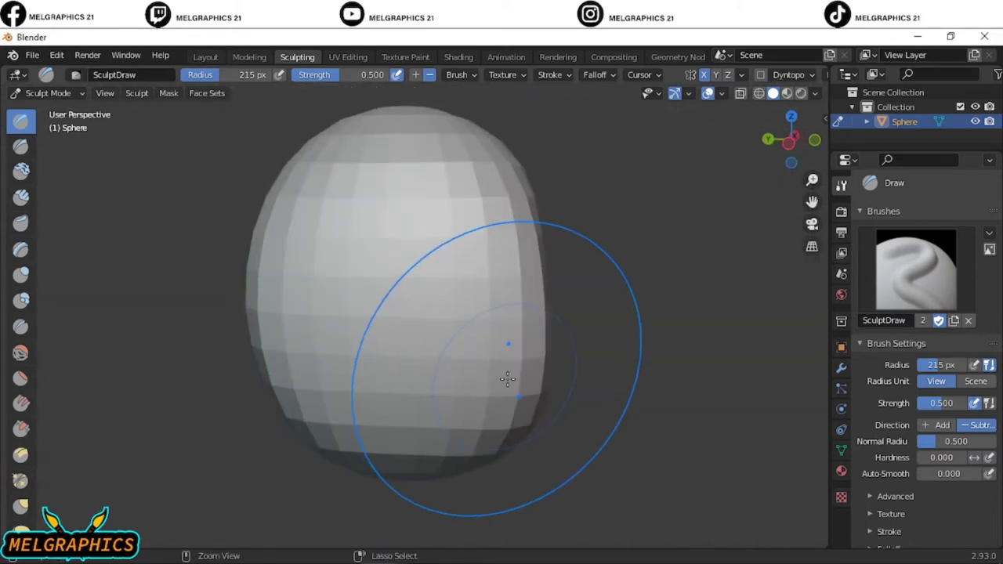
middle_drag(564, 352, 513, 296)
key(KP_1)
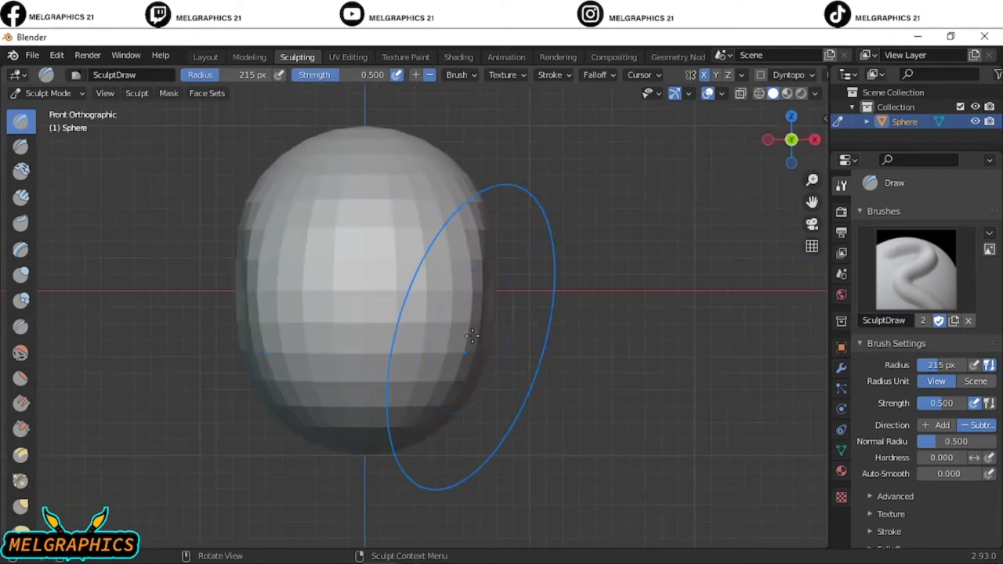
Use the Grab brush at a 272 px radius to pull the sphere's sides into a taller oval.
key(g)
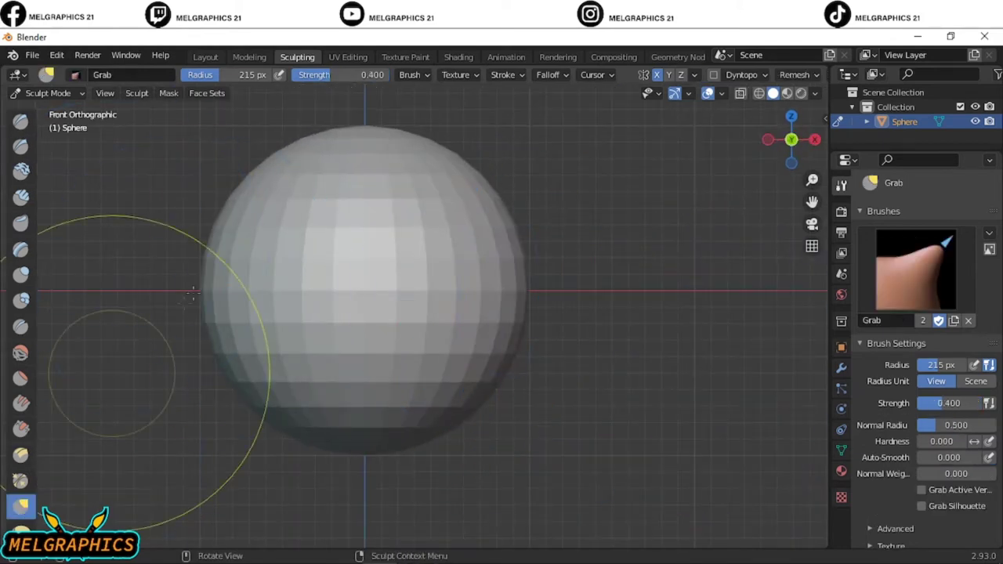
drag(157, 340, 255, 293)
key(KP_3)
drag(576, 290, 541, 292)
key(f)
click(522, 304)
mouse_move(545, 354)
middle_down()
mouse_move(470, 293)
mouse_move(711, 344)
mouse_move(665, 361)
middle_up()
key(KP_1)
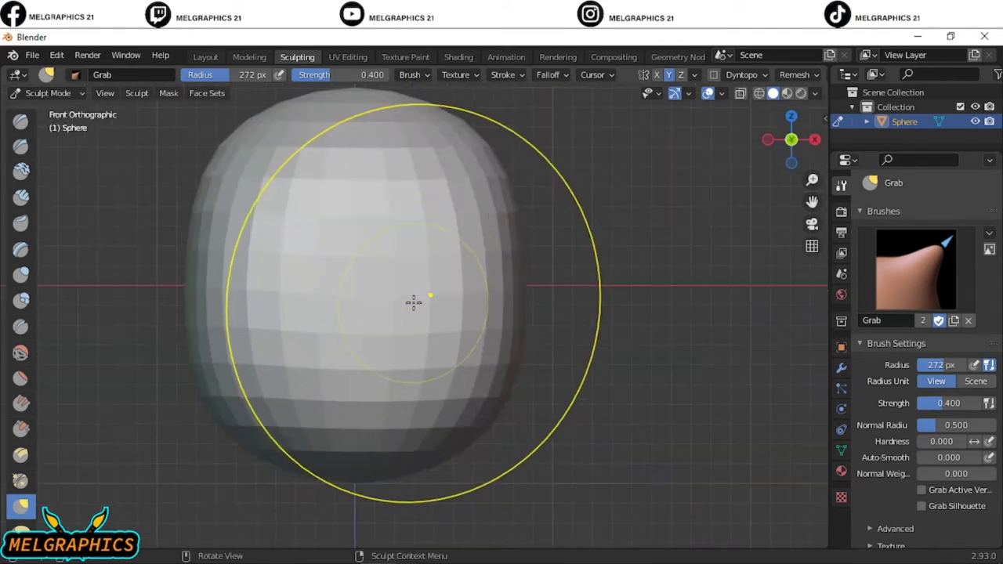
Switch to the Draw brush, review the sphere from the front, and add a new cube.
click(21, 120)
scroll(560, 336, down, 3)
middle_drag(470, 314, 559, 336)
key(KP_1)
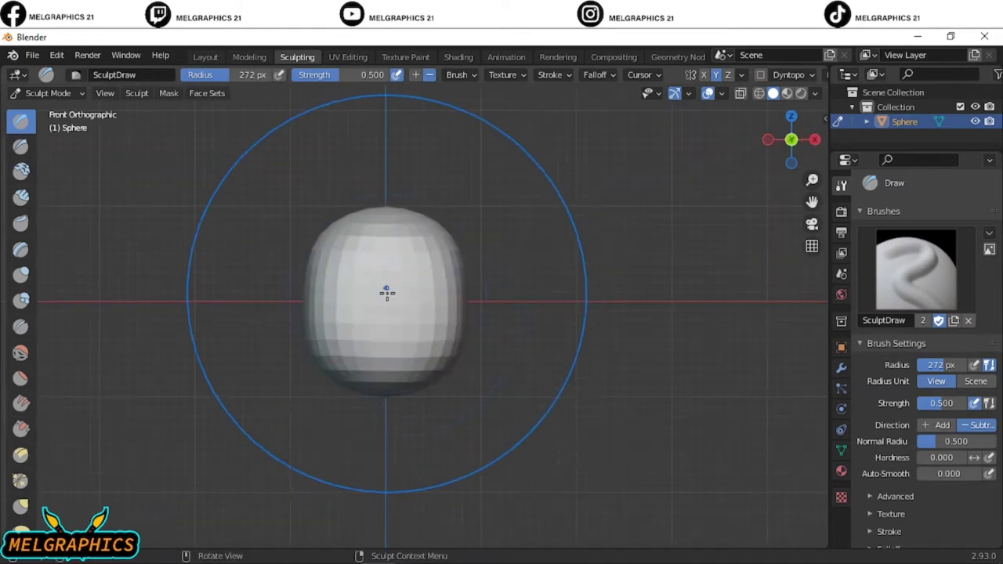
middle_drag(481, 331, 162, 358)
key(KP_1)
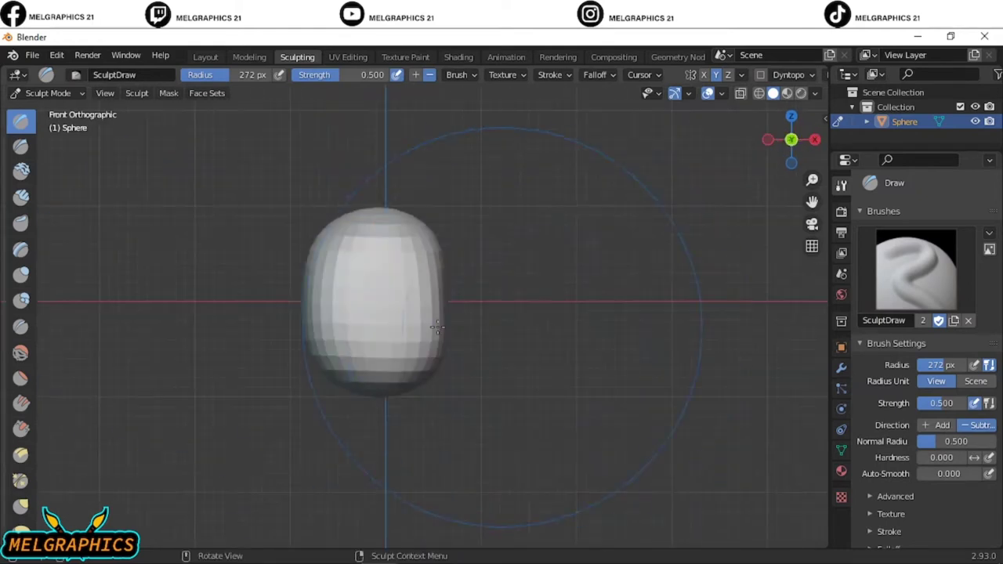
scroll(437, 327, up, 5)
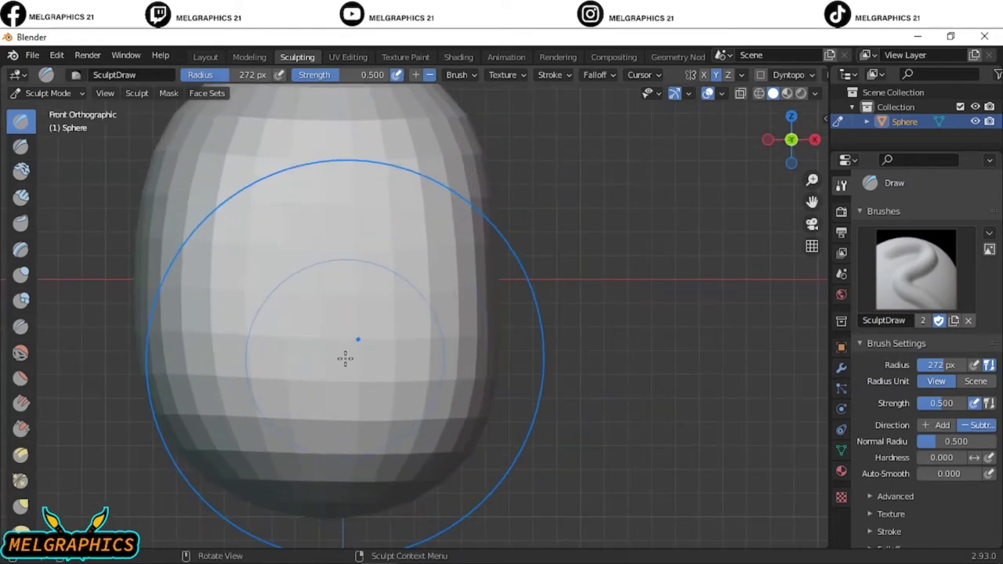
scroll(345, 358, down, 2)
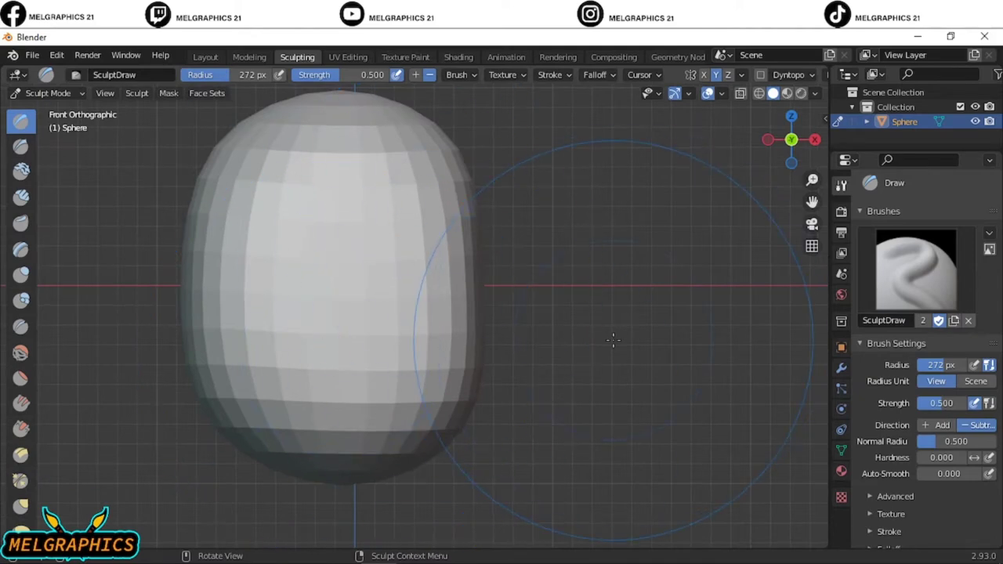
scroll(613, 338, down, 3)
click(166, 93)
click(306, 120)
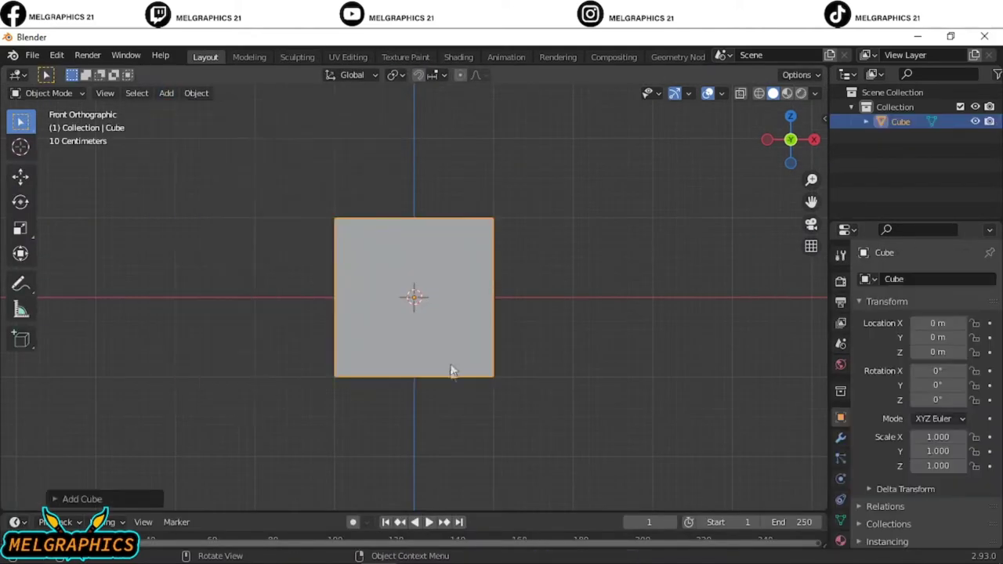
Voxel-remesh the cube in Sculpting, return to solid shading, then delete the cube.
click(297, 57)
scroll(485, 390, up, 1)
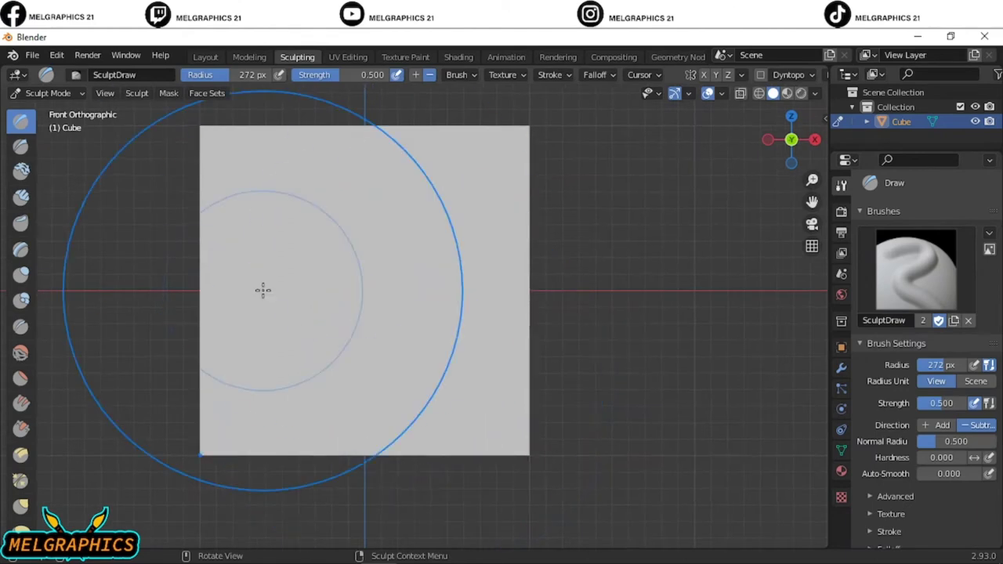
key(shift+z)
key(f)
click(549, 313)
key(r)
key(Escape)
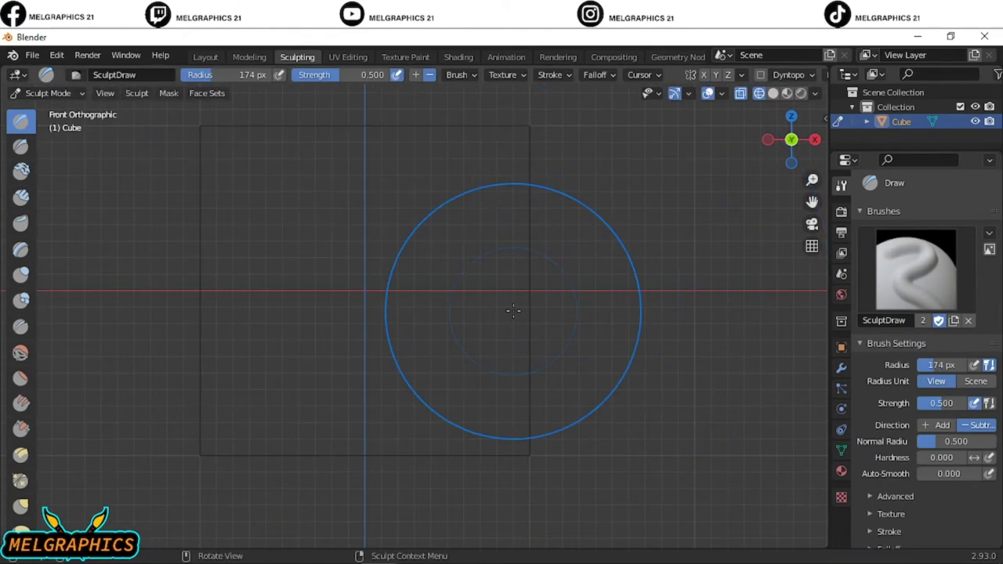
click(772, 93)
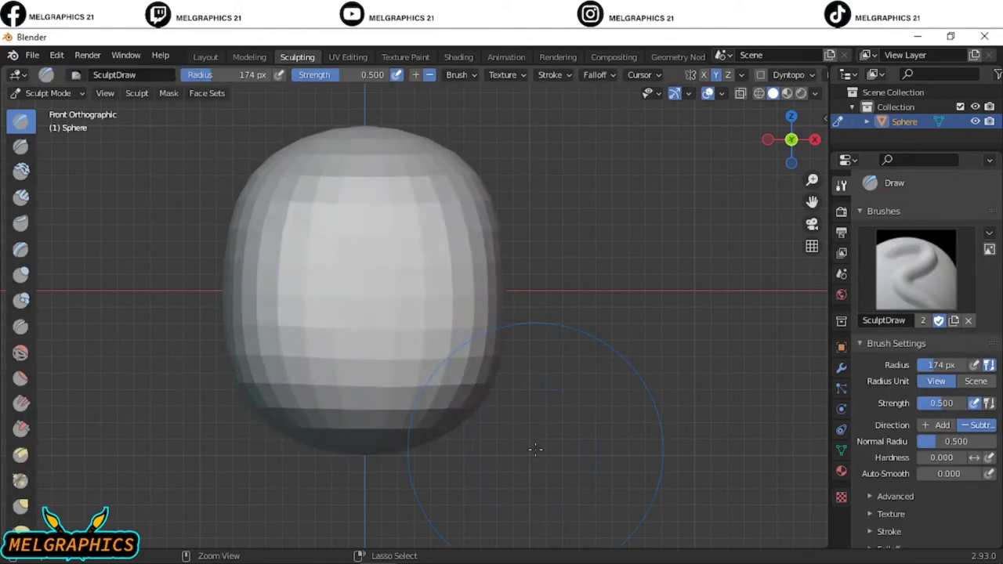
key(Delete)
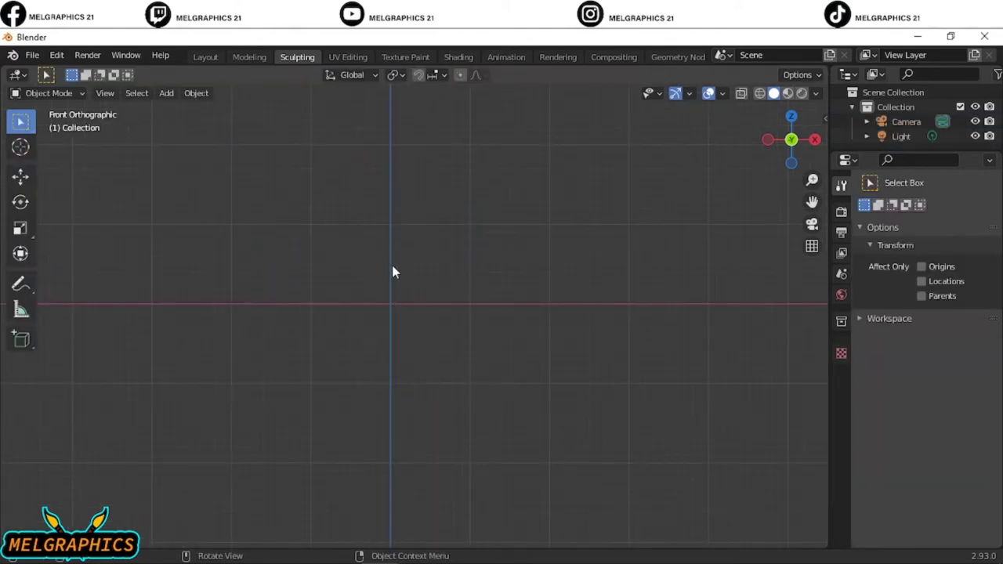
Add a UV sphere, set its Z scale to 1.5 in the sidebar, and move to Sculpting.
click(166, 93)
click(296, 148)
key(n)
drag(725, 284, 775, 285)
drag(724, 313, 724, 313)
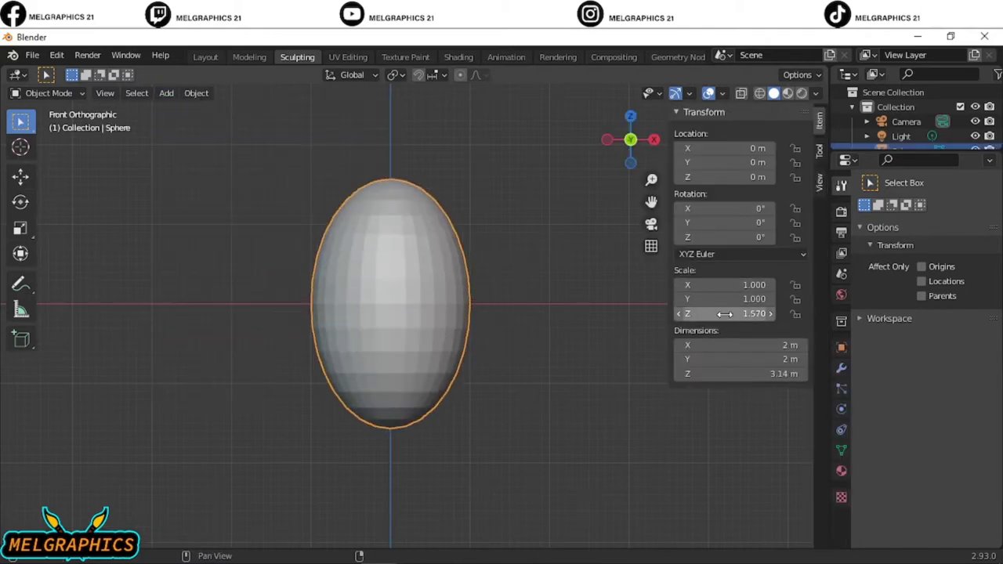
text(1.500)
key(Return)
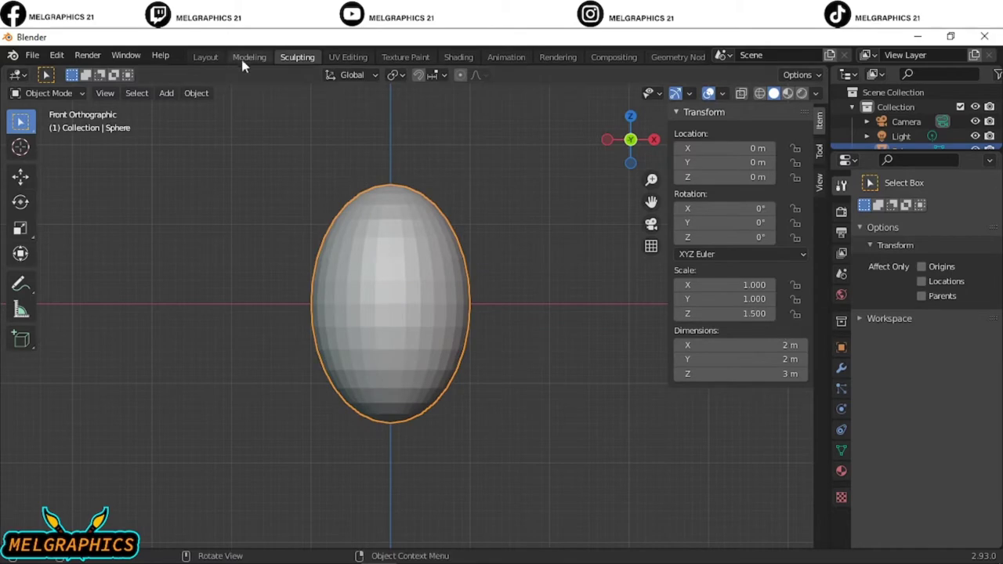
click(205, 56)
click(297, 56)
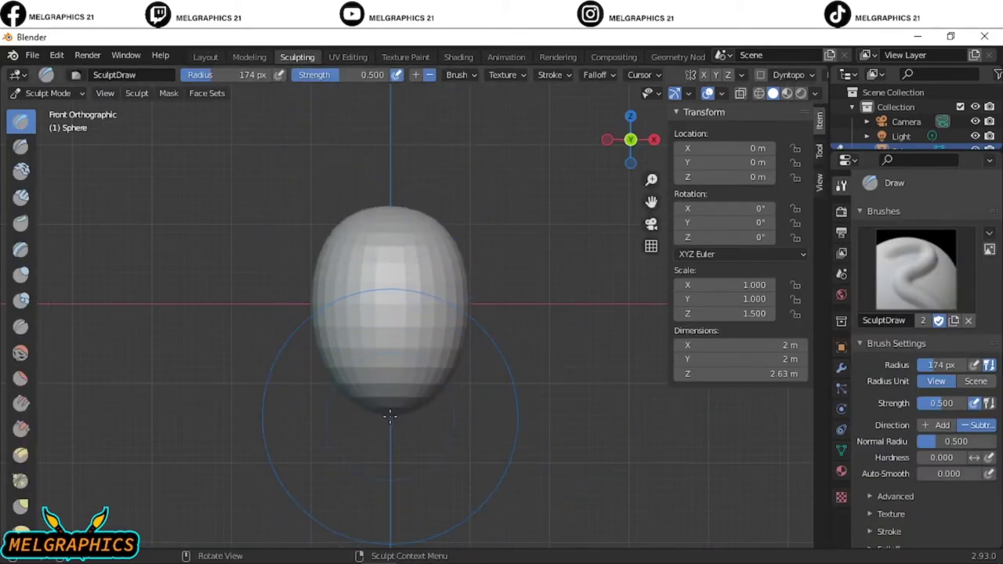
Undo the stretching so the sphere's scale stays at 1, then return to sculpt mode.
middle_drag(392, 405, 384, 206)
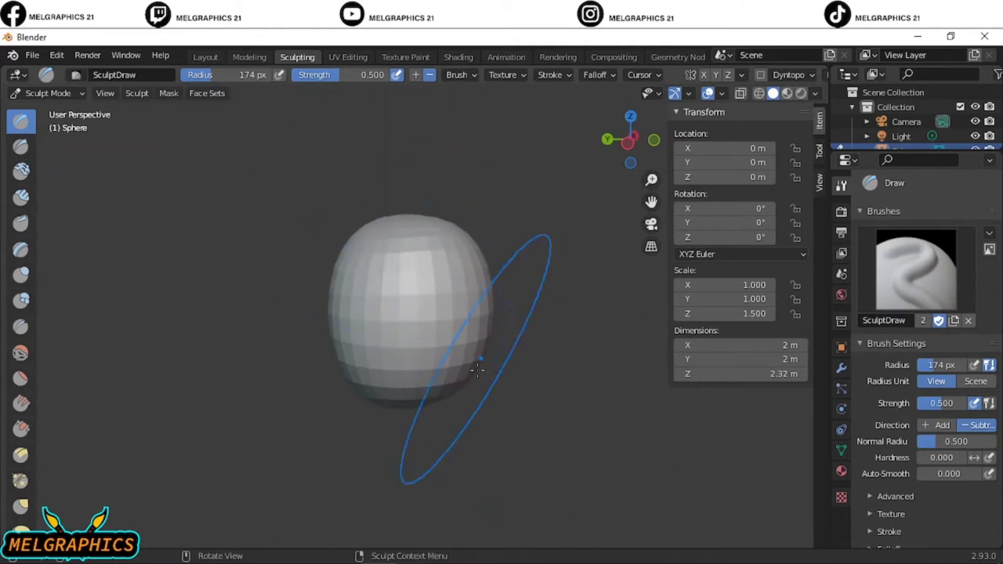
key(KP_1)
click(406, 373)
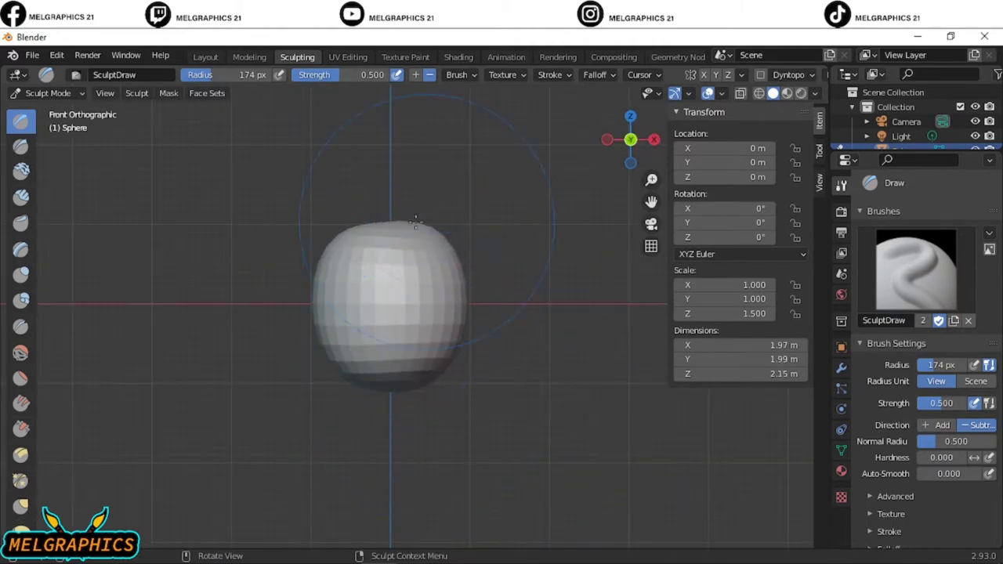
key(ctrl+z)
key(ctrl+z)
key(ctrl+z)
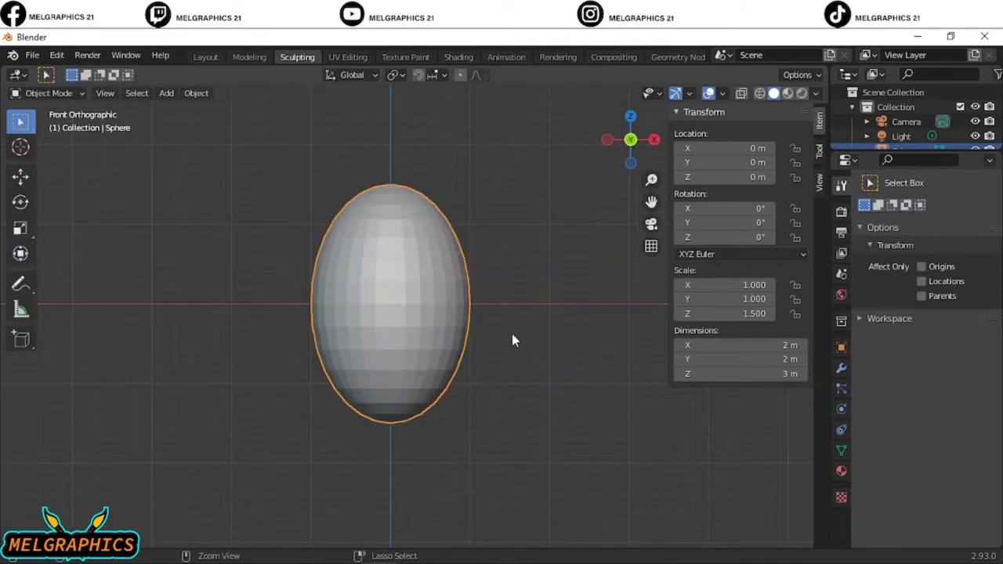
key(ctrl+z)
drag(735, 299, 745, 268)
key(Escape)
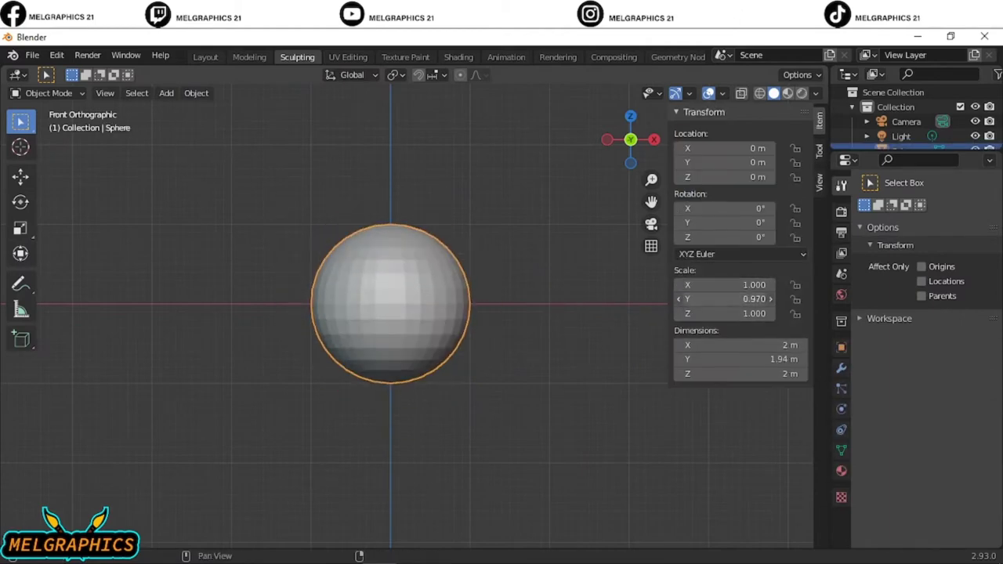
drag(734, 300, 745, 299)
key(Escape)
click(297, 57)
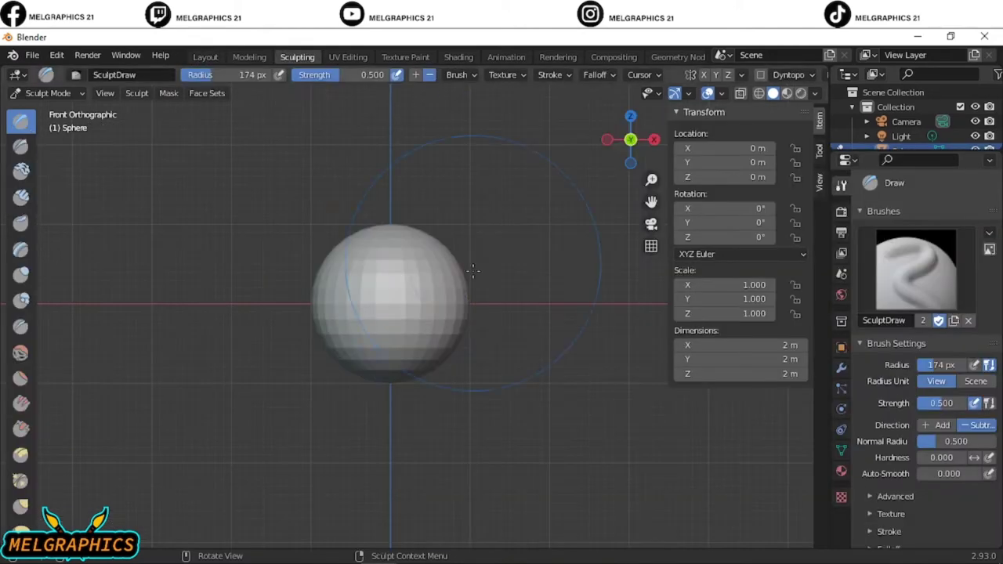
scroll(384, 373, up, 4)
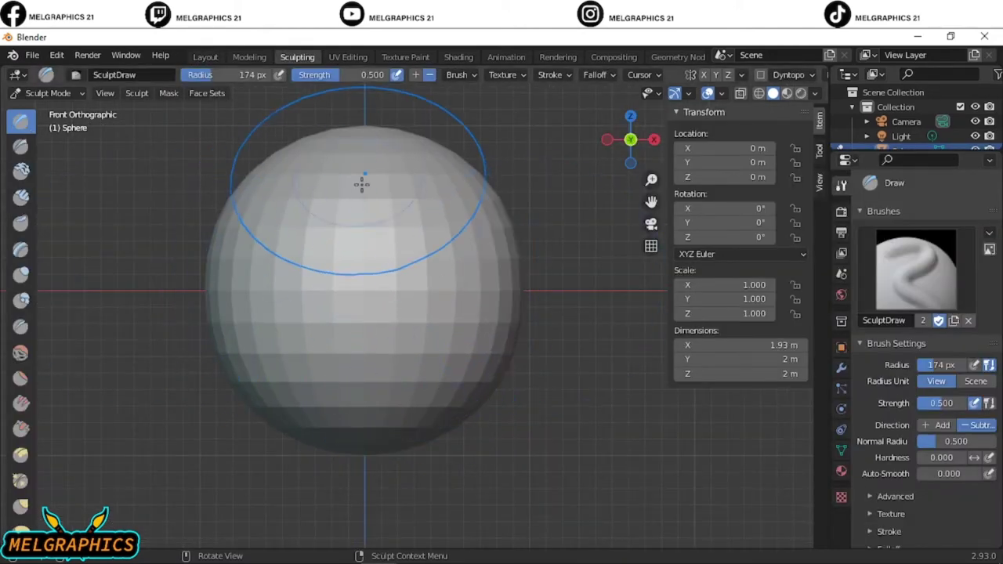
Select the Grab brush and voxel-remesh the sphere into a denser mesh in wireframe.
key(g)
key(n)
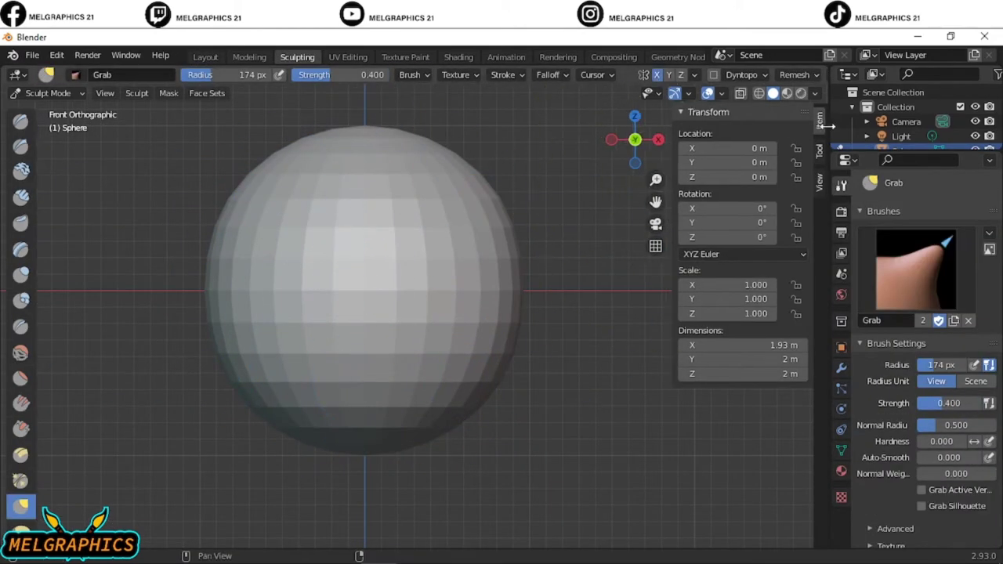
drag(425, 413, 425, 376)
key(ctrl+z)
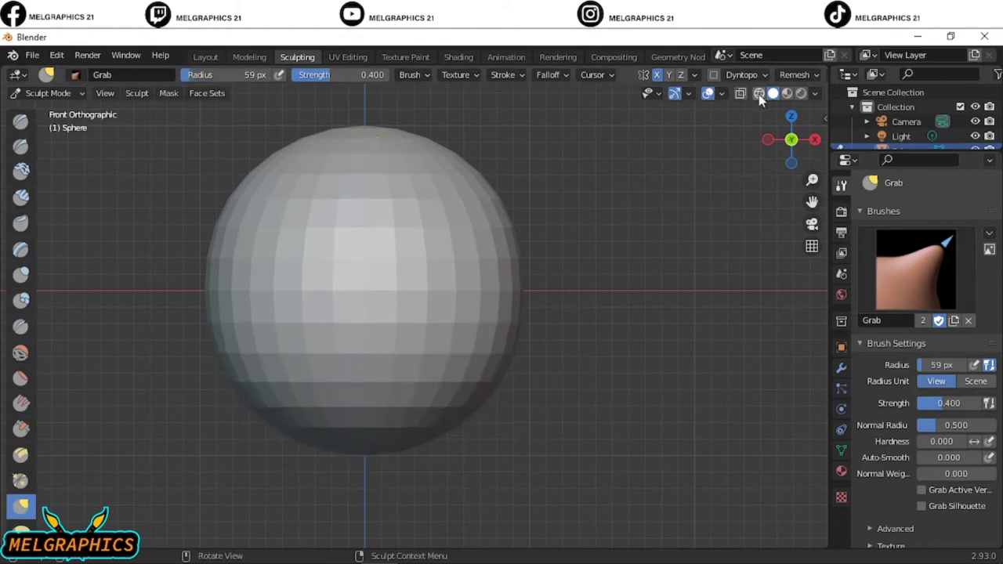
click(758, 93)
key(shift+r)
click(688, 208)
Try pulling bottom lobes with a 159 px Grab brush, then undo them, leaving the sphere round.
key(ctrl+r)
key(f)
click(473, 314)
drag(470, 407, 376, 384)
click(772, 93)
drag(477, 458, 475, 493)
key(ctrl+z)
key(ctrl+z)
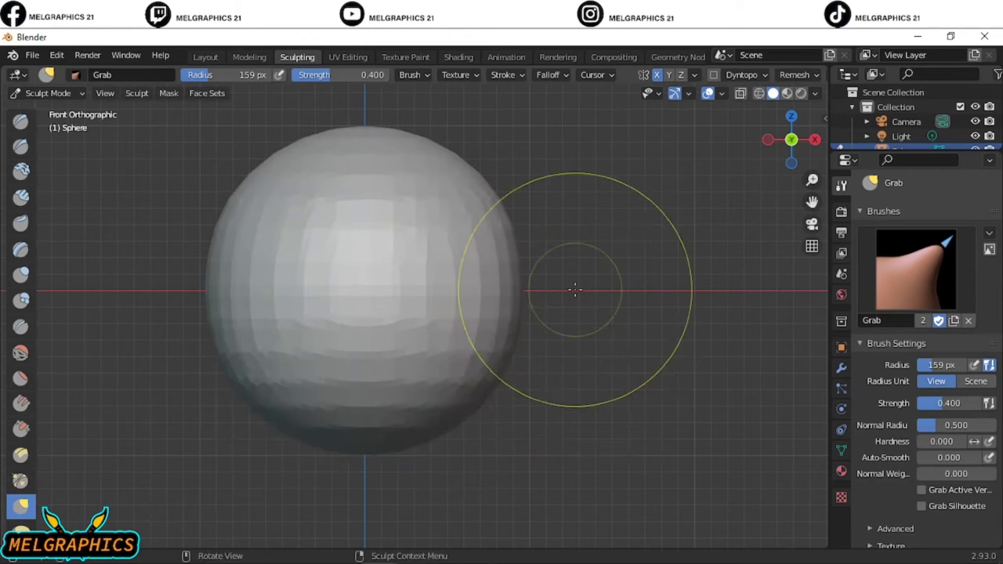
click(206, 56)
Add a cylinder mesh, deleting a cube that was added by mistake.
click(166, 92)
click(302, 123)
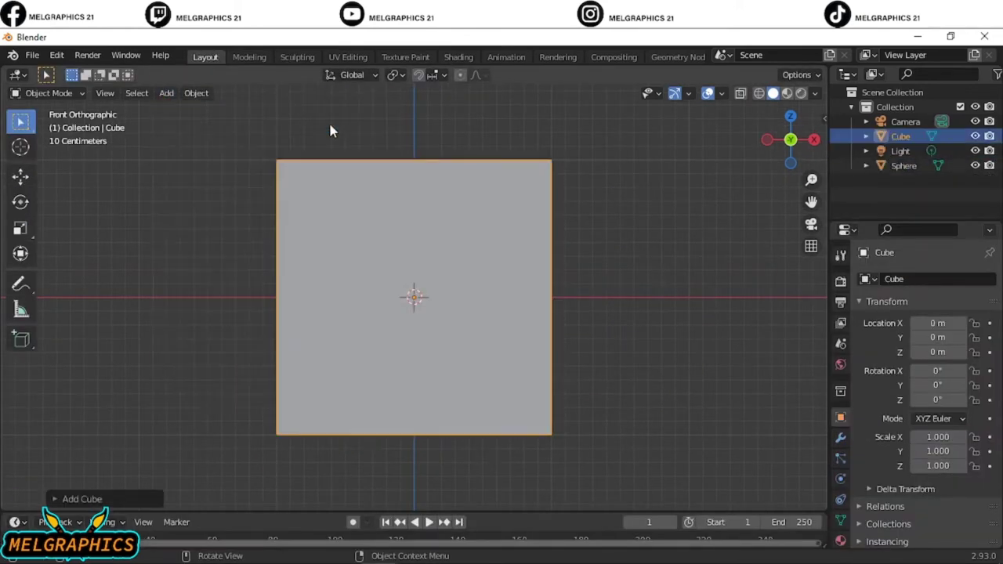
key(Delete)
click(166, 92)
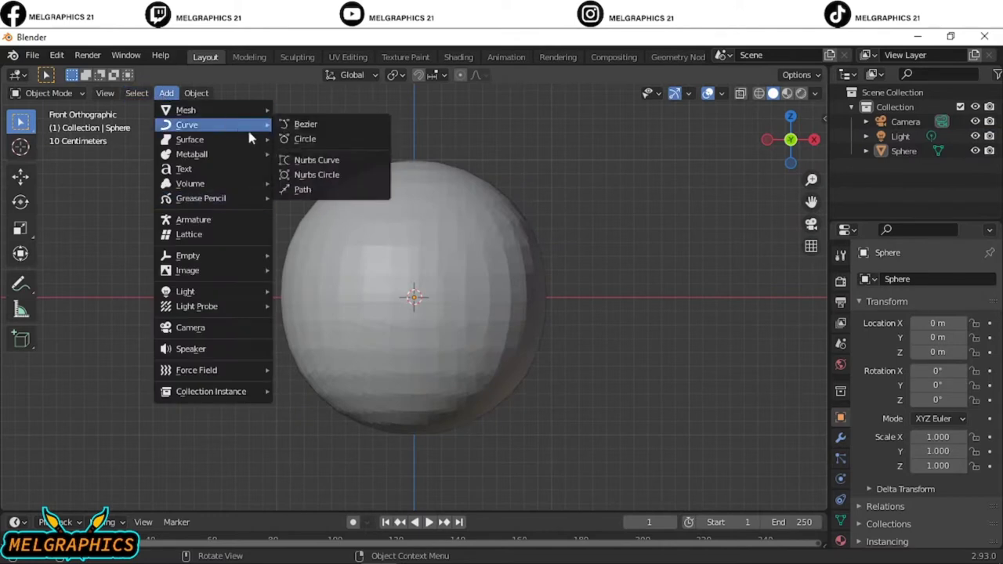
click(302, 182)
Scale the cylinder narrower, then shorter along Z.
key(s)
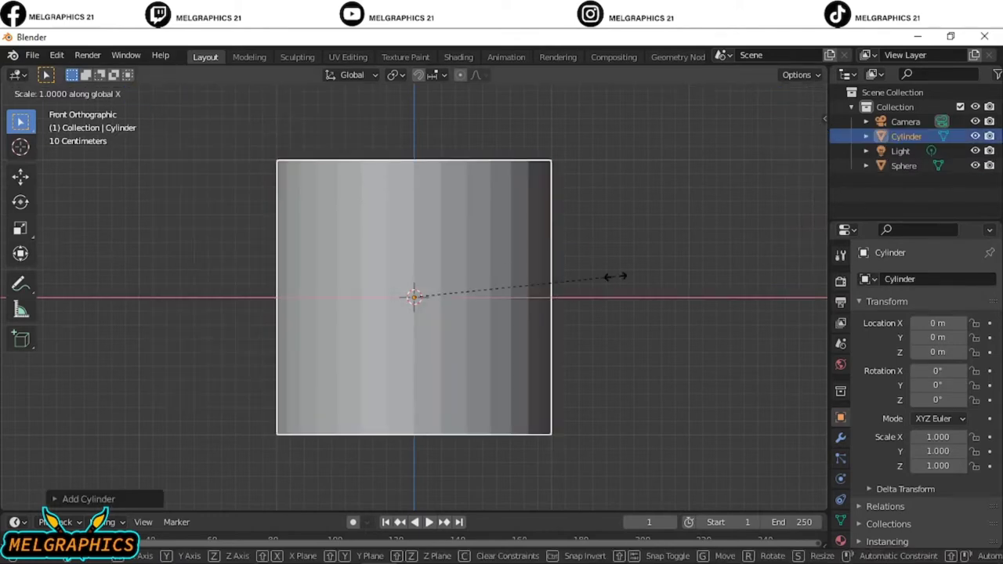
click(503, 284)
key(s)
key(z)
click(479, 300)
Move the cylinder left along X and down along Z below the sphere.
key(g)
key(s)
key(g)
key(x)
click(416, 314)
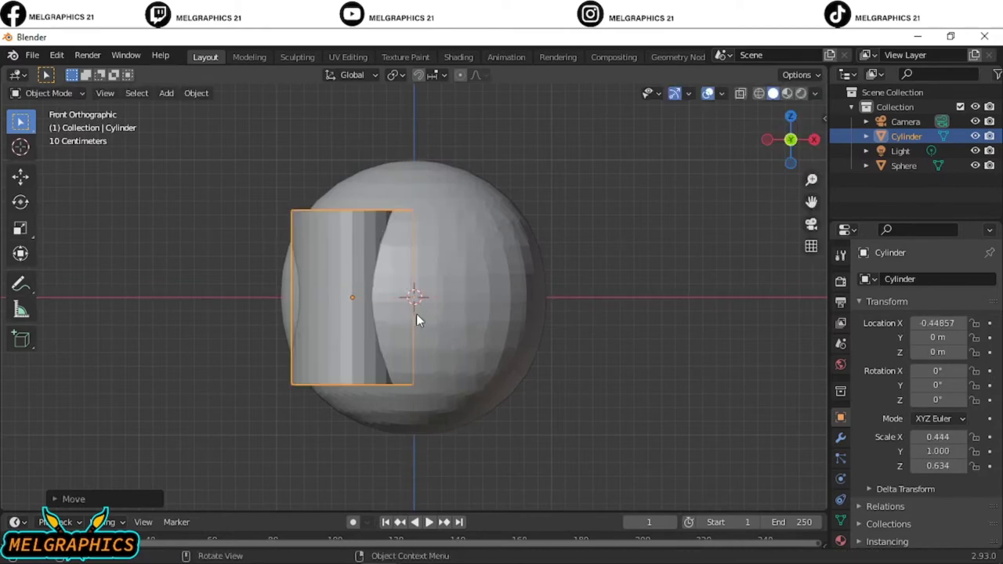
key(g)
key(z)
click(410, 436)
Shrink the cylinder uniformly, lower it further along Z, and reselect the leg.
key(s)
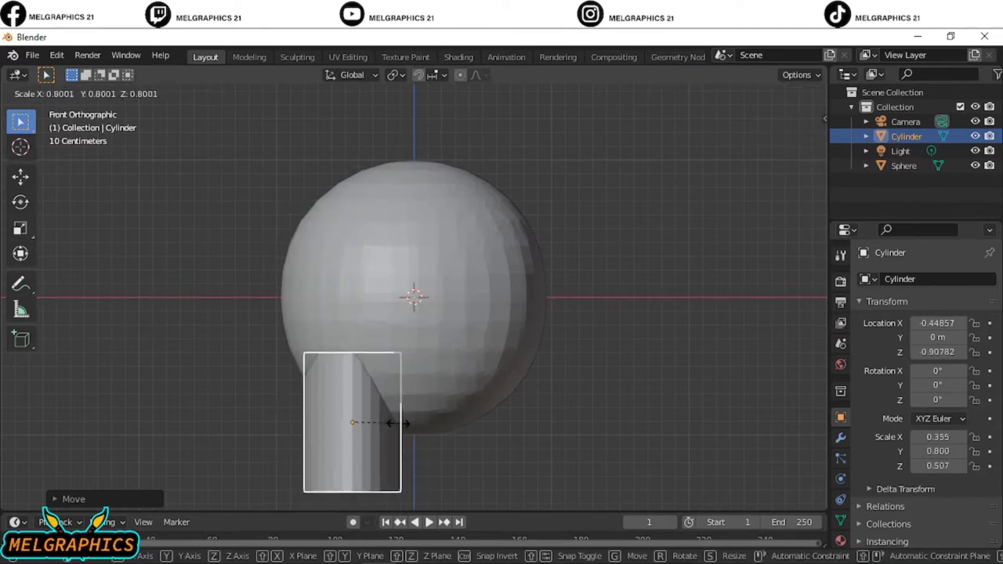
click(385, 424)
key(g)
key(z)
click(383, 440)
click(502, 461)
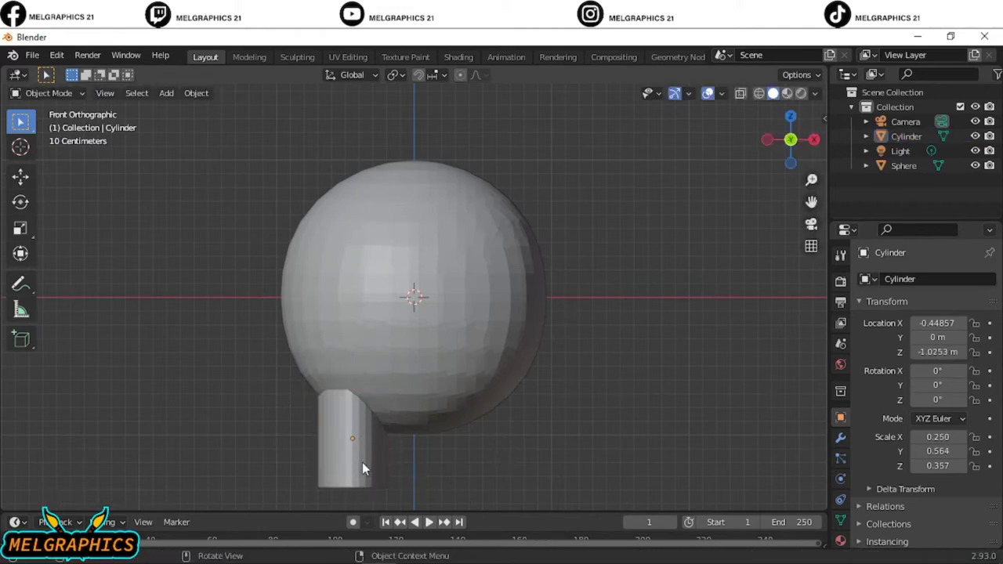
click(371, 439)
Add a Mirror modifier to the leg using the Sphere as mirror object, then apply it.
click(840, 437)
click(925, 279)
click(699, 449)
click(971, 380)
click(444, 257)
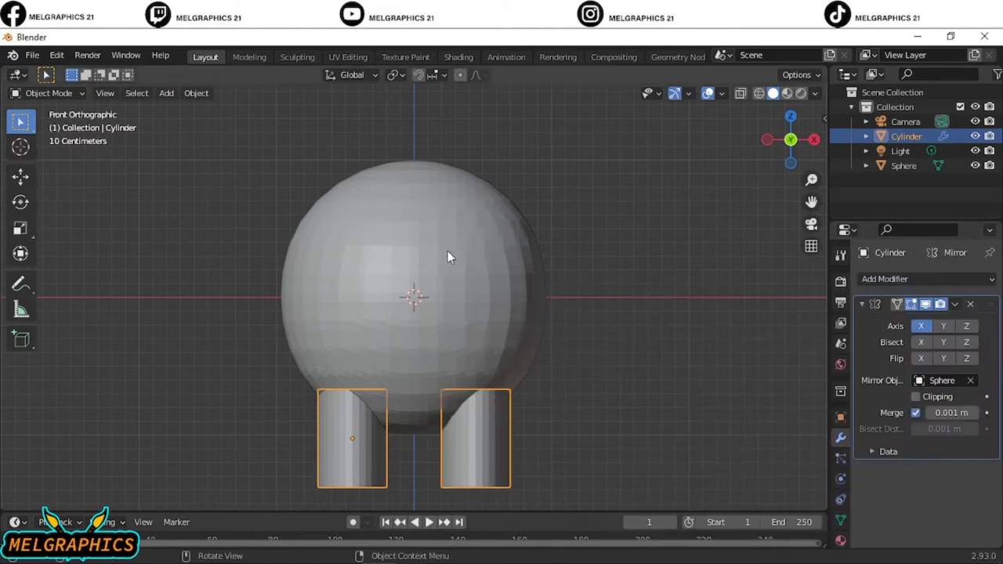
click(954, 304)
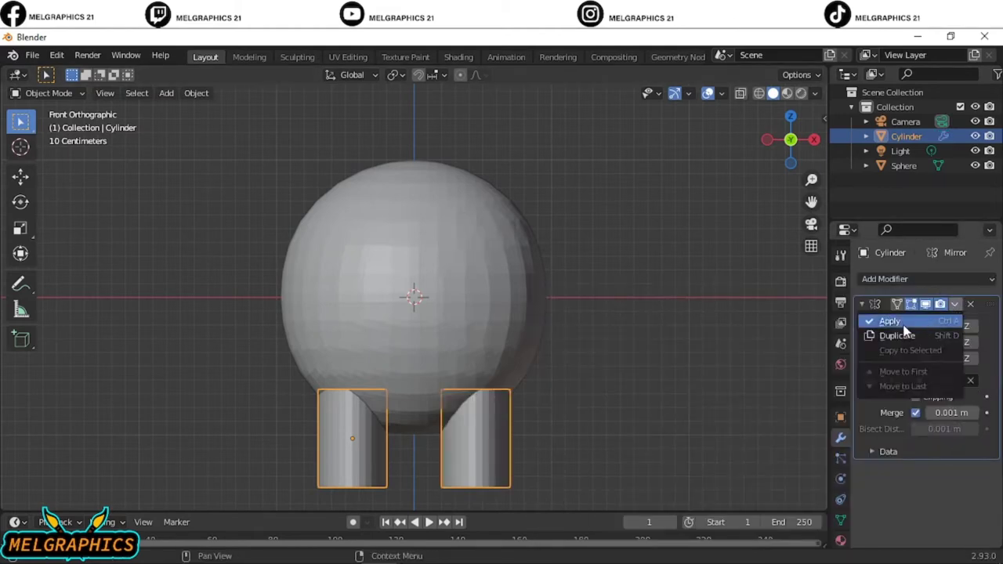
click(871, 321)
click(766, 330)
In side view, scale the leg cylinders along Y to flatten them front-to-back.
mouse_move(647, 373)
middle_down()
mouse_move(685, 407)
mouse_move(646, 404)
mouse_move(630, 421)
middle_up()
key(ctrl+z)
key(KP_3)
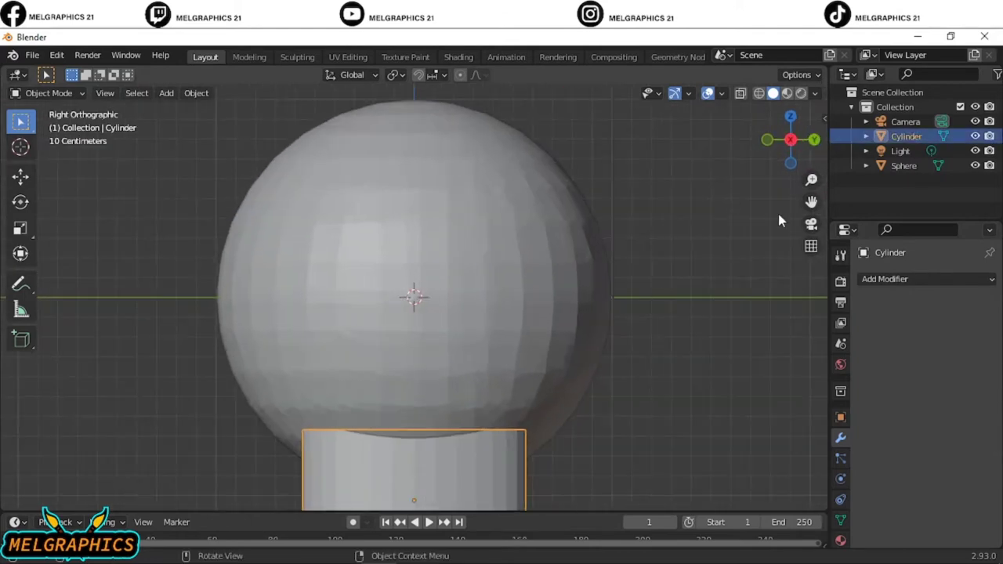
shift+scroll(727, 195, down, 5)
shift+scroll(727, 195, up, 2)
key(s)
key(y)
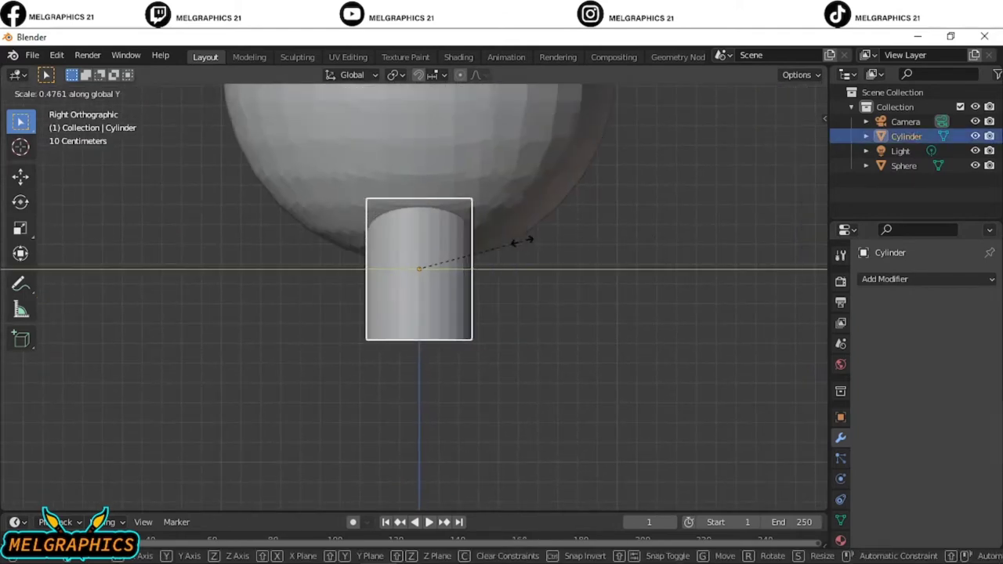
click(520, 240)
Select the body sphere and move into the Sculpting workspace.
middle_drag(520, 240, 706, 323)
key(KP_1)
scroll(501, 237, down, 2)
scroll(416, 298, up, 2)
click(416, 297)
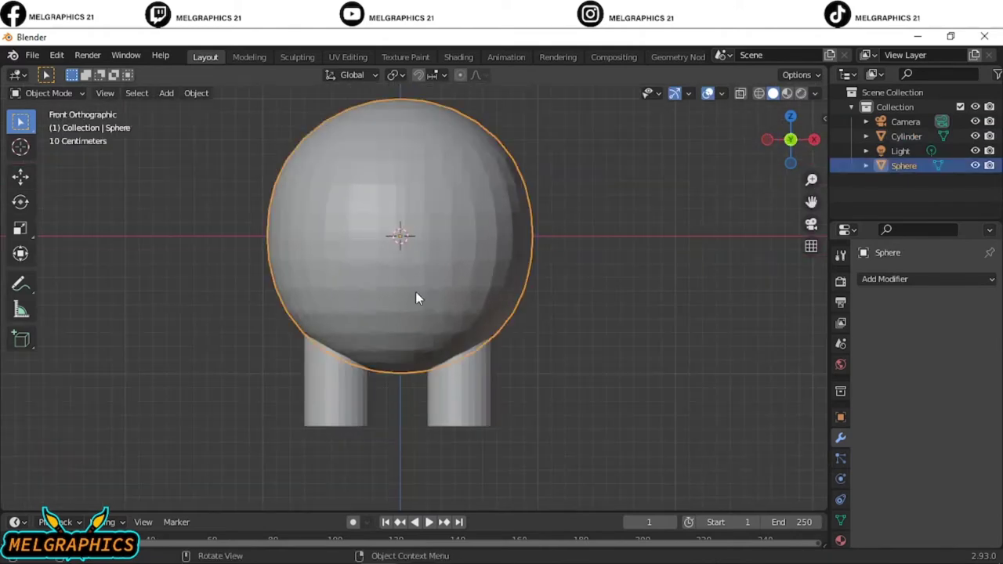
click(305, 57)
middle_drag(515, 295, 597, 284)
scroll(597, 283, up, 2)
Set the Grab brush radius to 244 px, enable Y symmetry, and pull the sphere's sides inward.
key(f)
drag(586, 306, 575, 310)
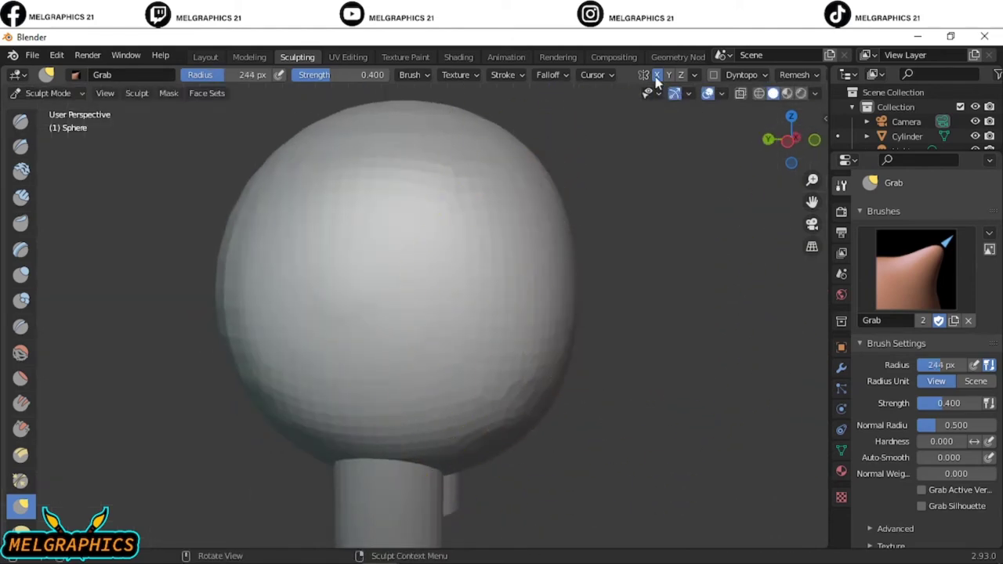
click(694, 75)
click(722, 104)
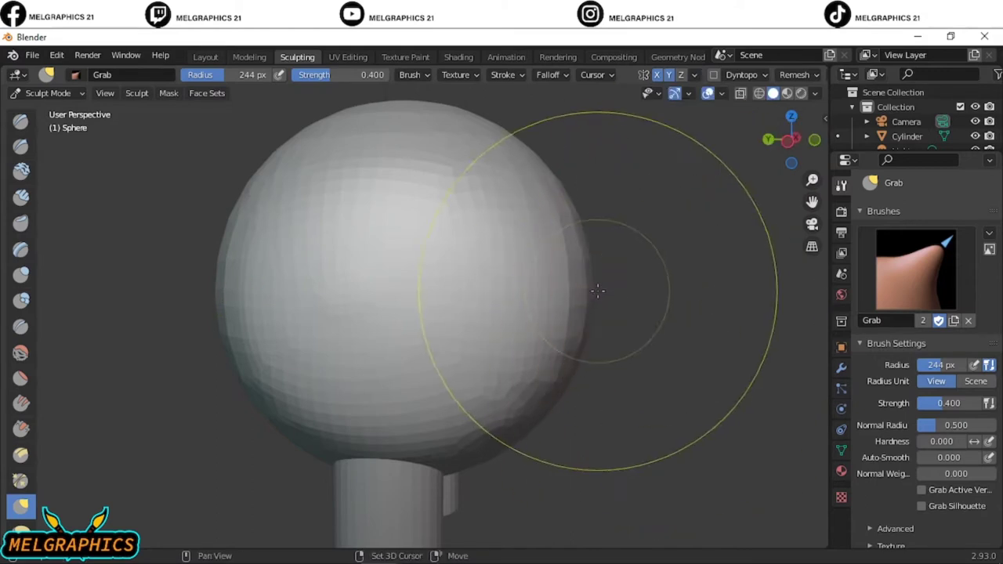
drag(593, 294, 552, 309)
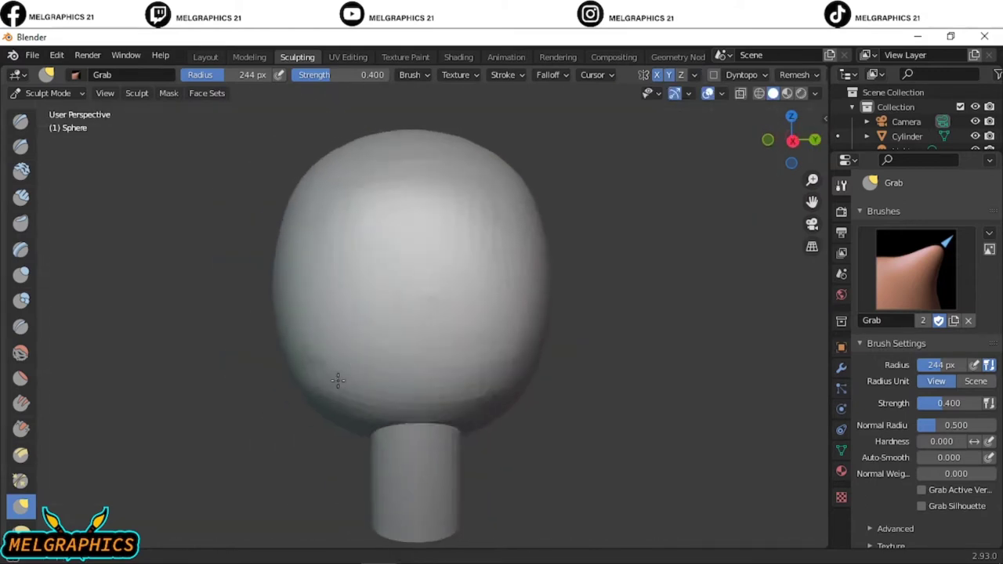
Pull the sphere's top up into an egg and straighten it upright in side view.
middle_drag(601, 317, 694, 436)
key(KP_1)
shift+middle_drag(669, 90, 655, 218)
drag(354, 259, 442, 124)
scroll(443, 133, down, 2)
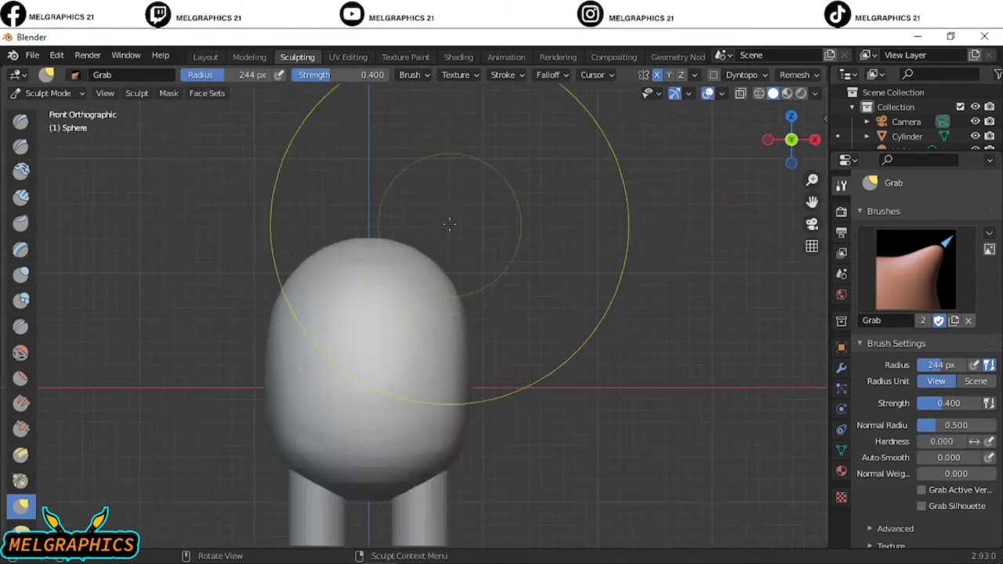
key(KP_3)
drag(459, 280, 408, 244)
Round the head's upper part into a dome and broaden it in profile.
key(KP_1)
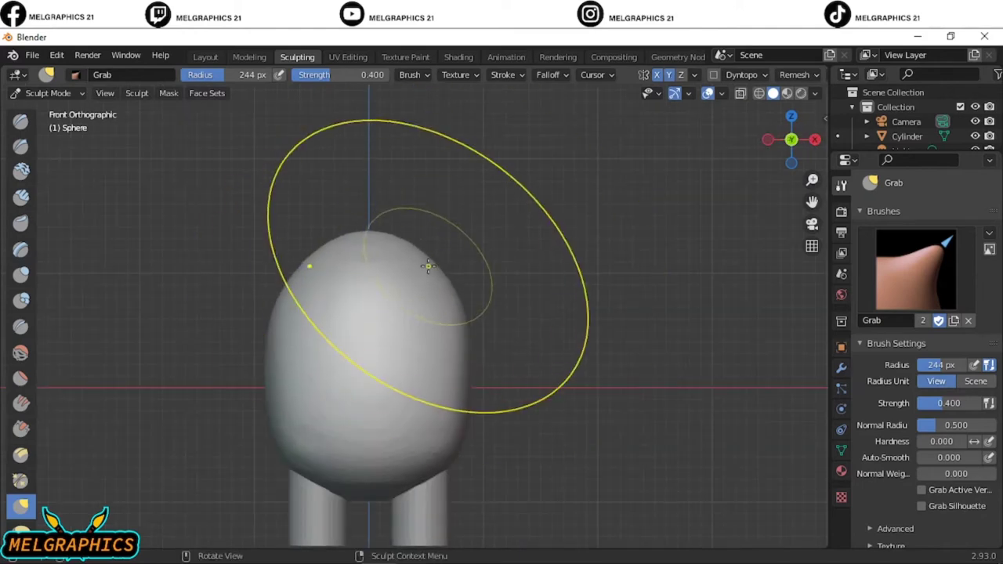
key(KP_3)
key(KP_1)
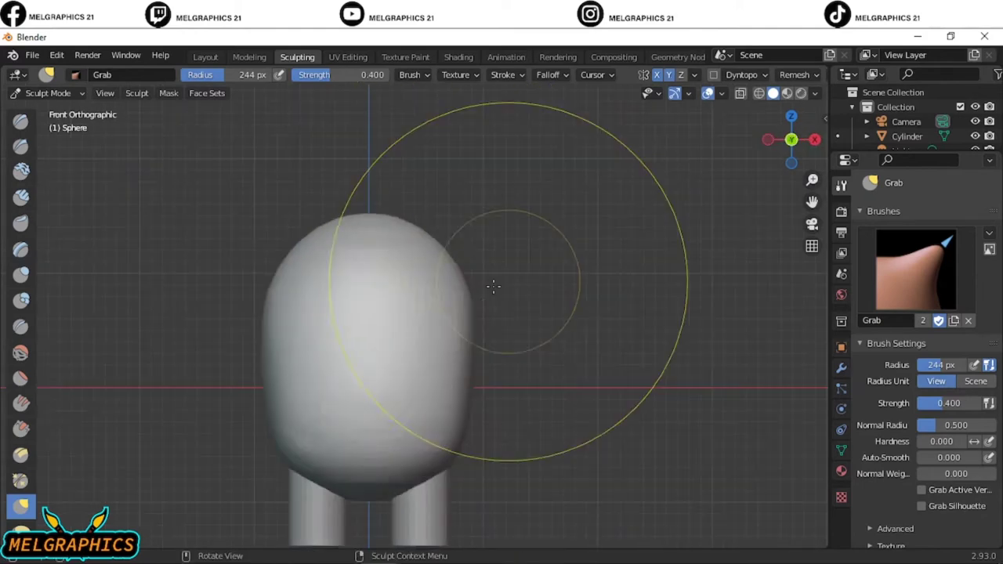
drag(483, 292, 470, 208)
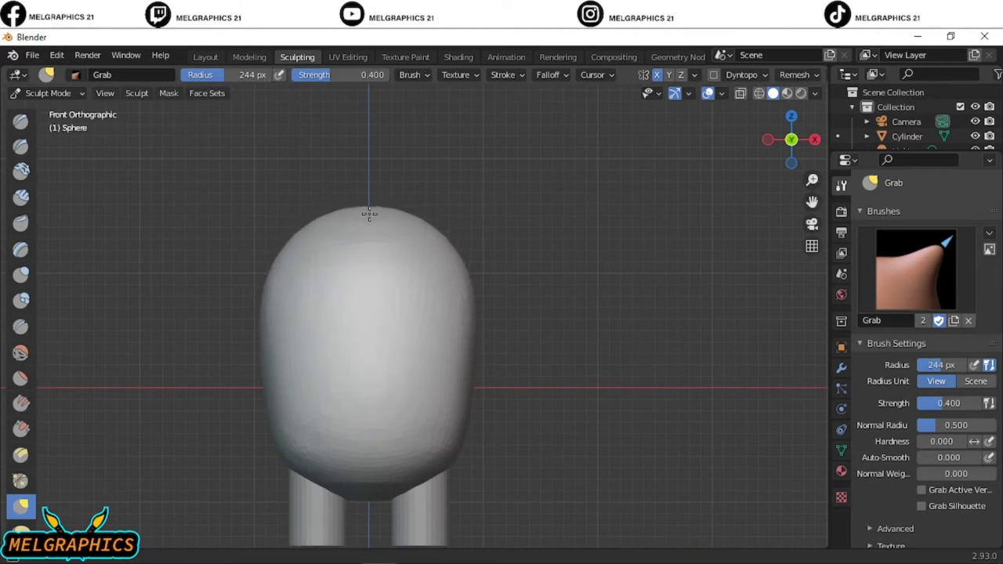
key(KP_3)
drag(468, 239, 513, 229)
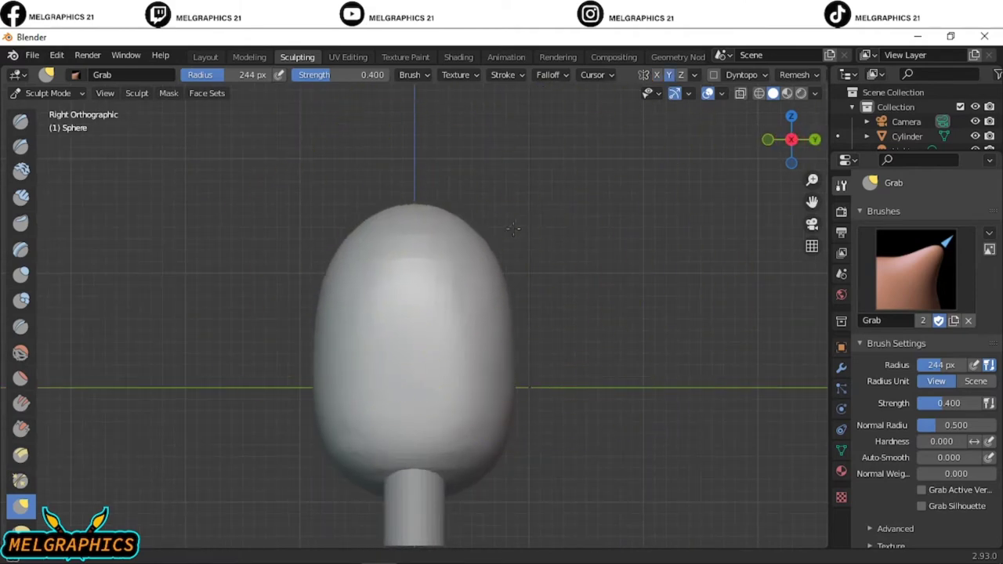
scroll(398, 470, down, 3)
middle_drag(403, 447, 423, 392)
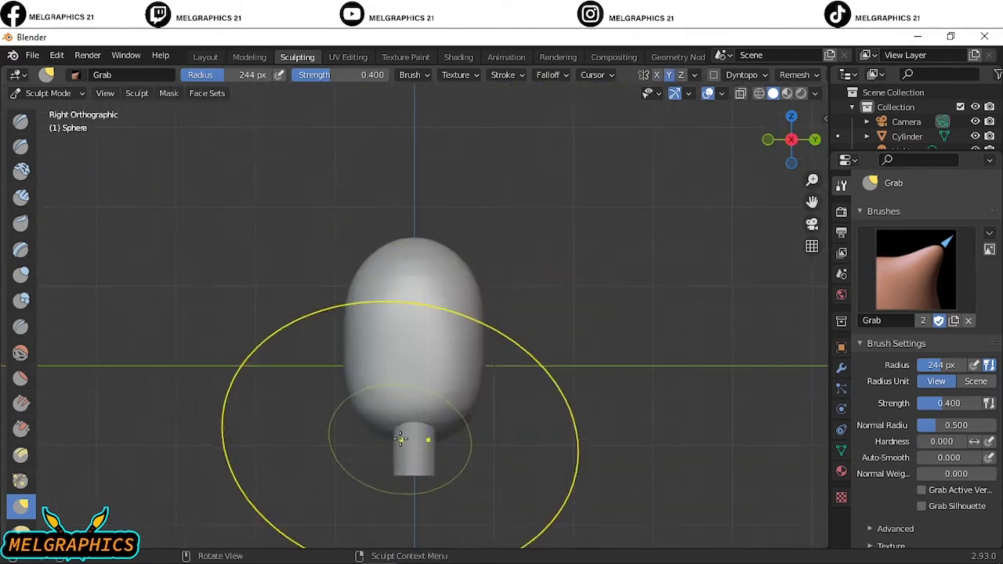
key(KP_1)
click(205, 57)
Return to sculpting the legs and undo the stray bulge on the right leg's bottom.
click(297, 56)
scroll(459, 430, down, 3)
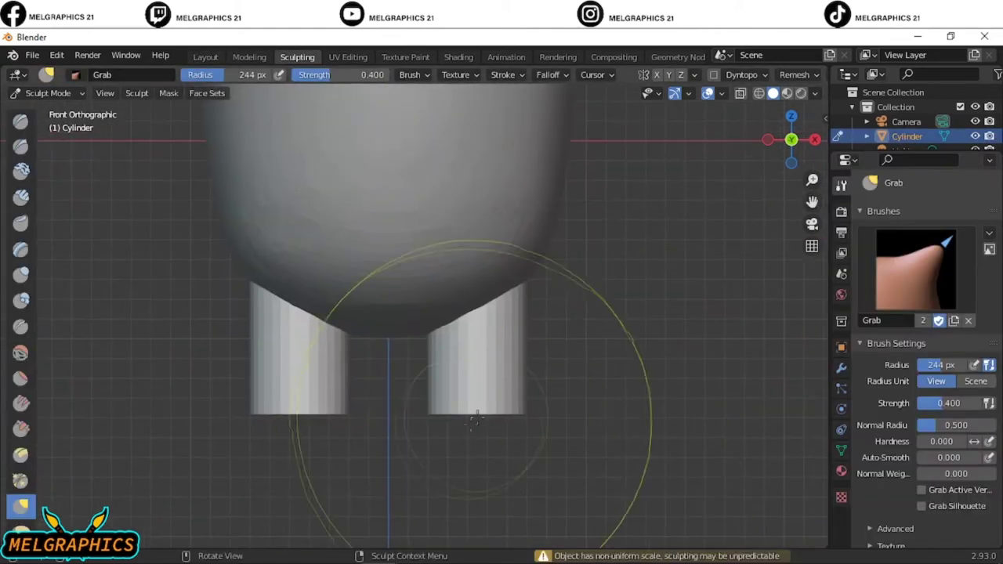
scroll(462, 482, down, 2)
key(ctrl+z)
In wireframe side view, set the voxel size and remesh the legs into dense geometry.
click(757, 93)
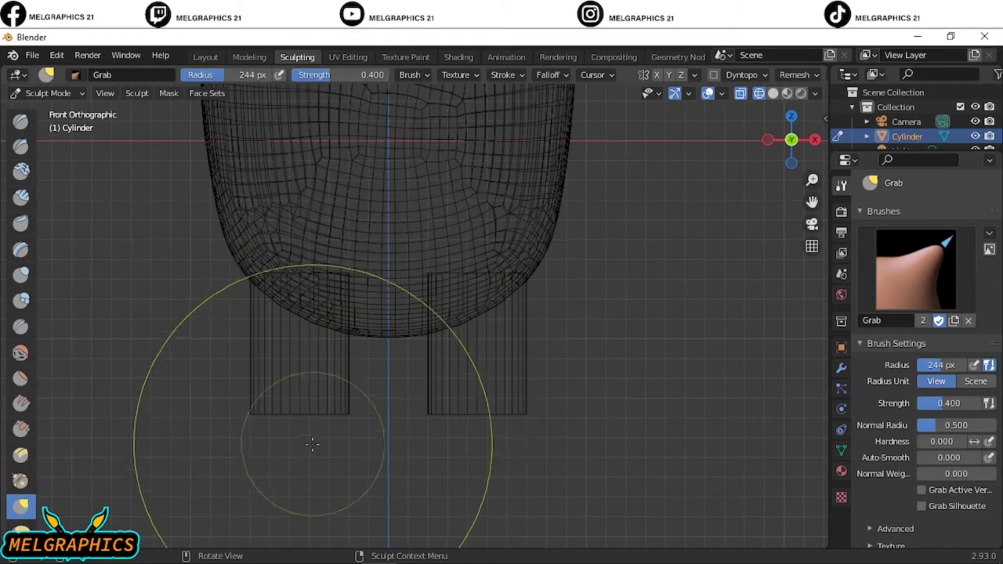
key(KP_3)
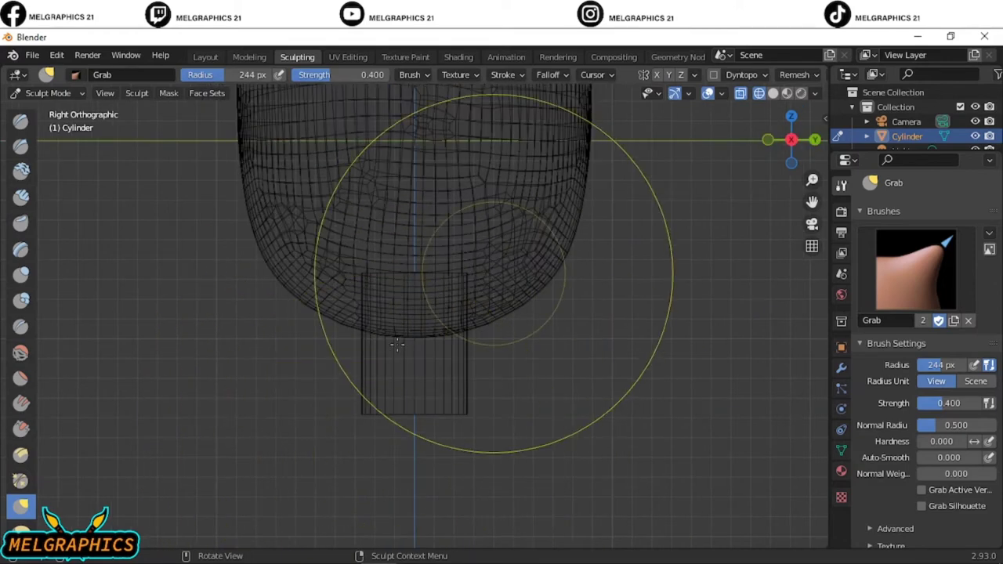
key(r)
click(481, 362)
key(ctrl+r)
Inspect the remeshed legs from several angles, including below, then return to solid shading.
mouse_move(481, 361)
middle_down()
mouse_move(431, 368)
mouse_move(600, 425)
middle_up()
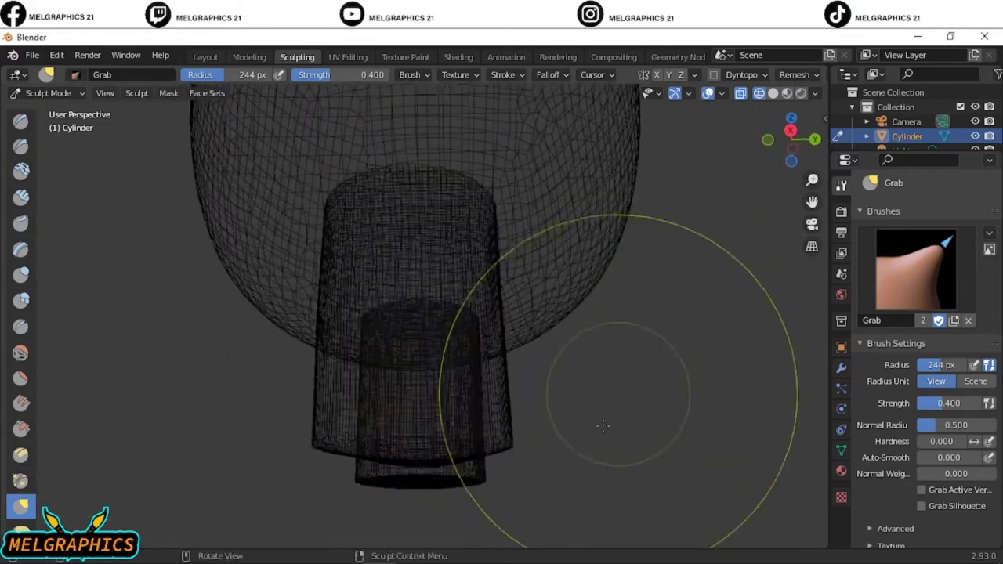
mouse_move(564, 510)
middle_down()
mouse_move(472, 297)
mouse_move(635, 430)
middle_up()
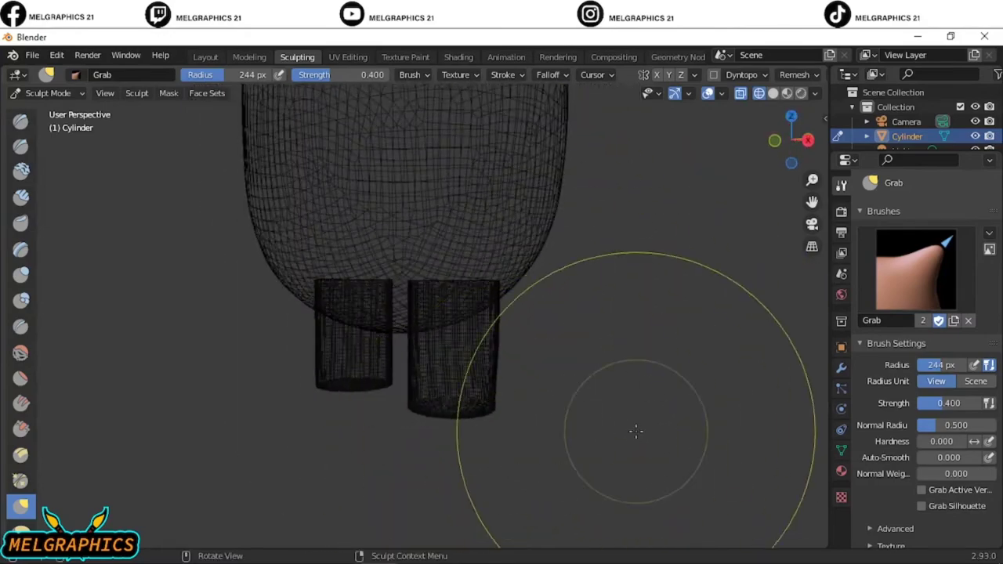
key(KP_1)
mouse_move(480, 486)
middle_down()
mouse_move(548, 369)
mouse_move(544, 415)
middle_up()
key(KP_1)
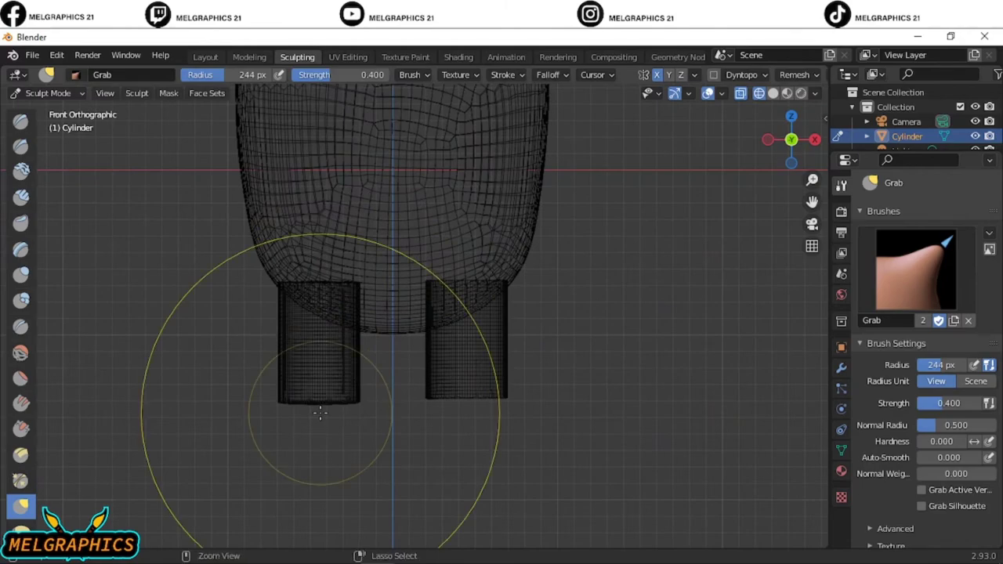
mouse_move(571, 373)
middle_down()
mouse_move(347, 454)
mouse_move(521, 477)
mouse_move(475, 366)
middle_up()
key(ctrl+KP_7)
scroll(633, 324, up, 5)
middle_drag(633, 324, 783, 196)
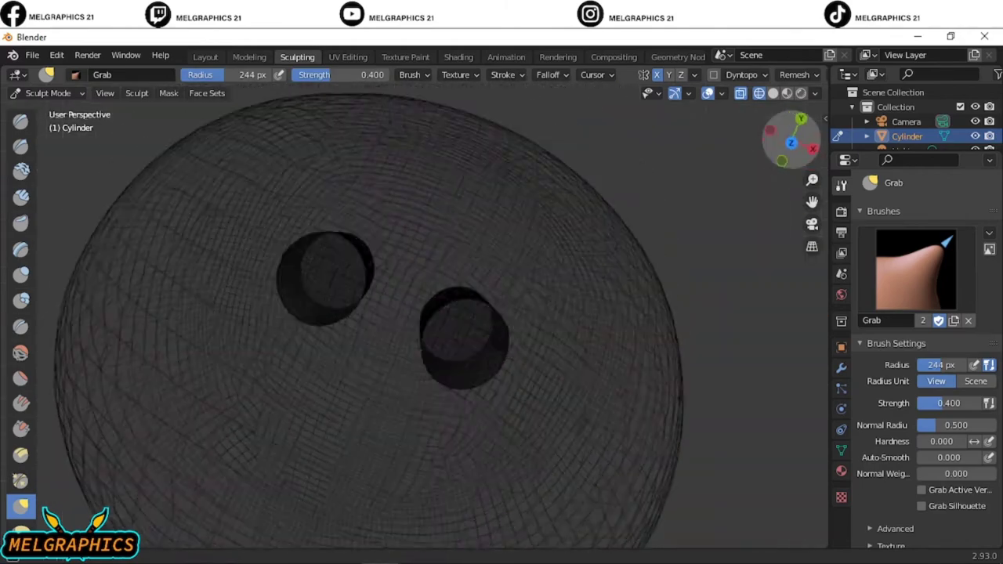
click(810, 139)
mouse_move(811, 139)
middle_down()
mouse_move(488, 332)
mouse_move(554, 393)
middle_up()
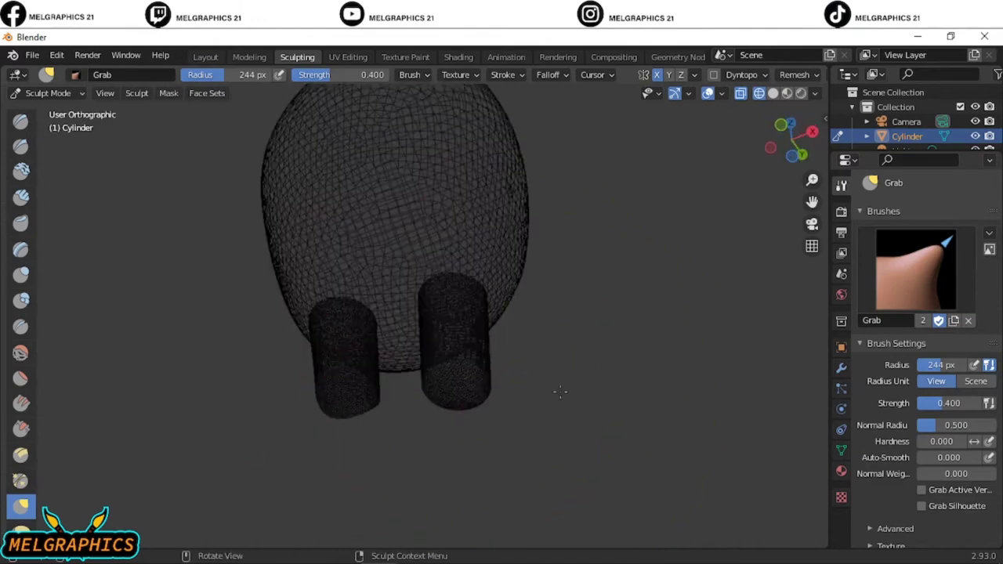
key(KP_1)
key(shift+z)
scroll(553, 393, up, 2)
scroll(501, 399, up, 2)
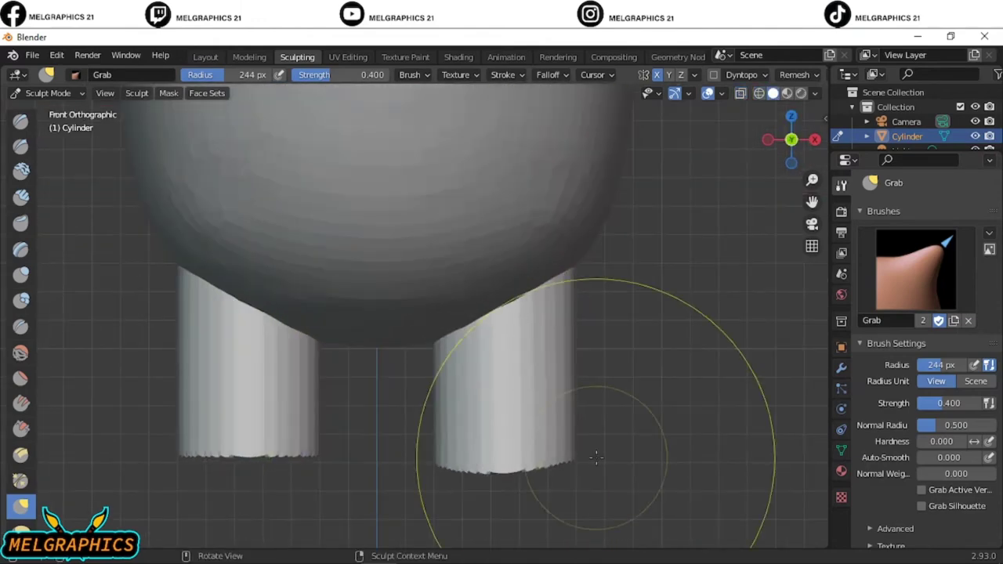
Shrink the Grab brush radius while in side view.
scroll(486, 389, down, 3)
key(KP_3)
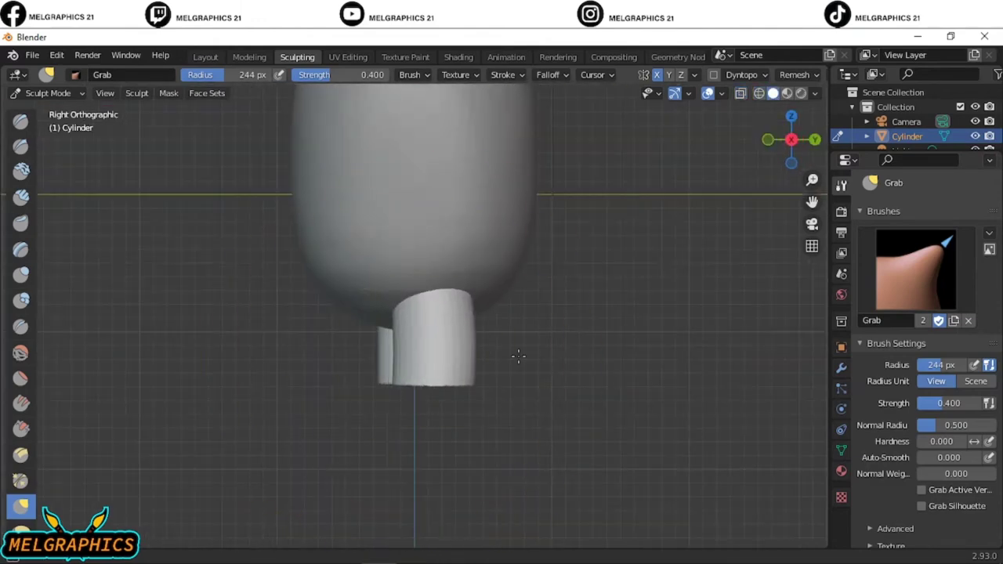
key(f)
click(376, 319)
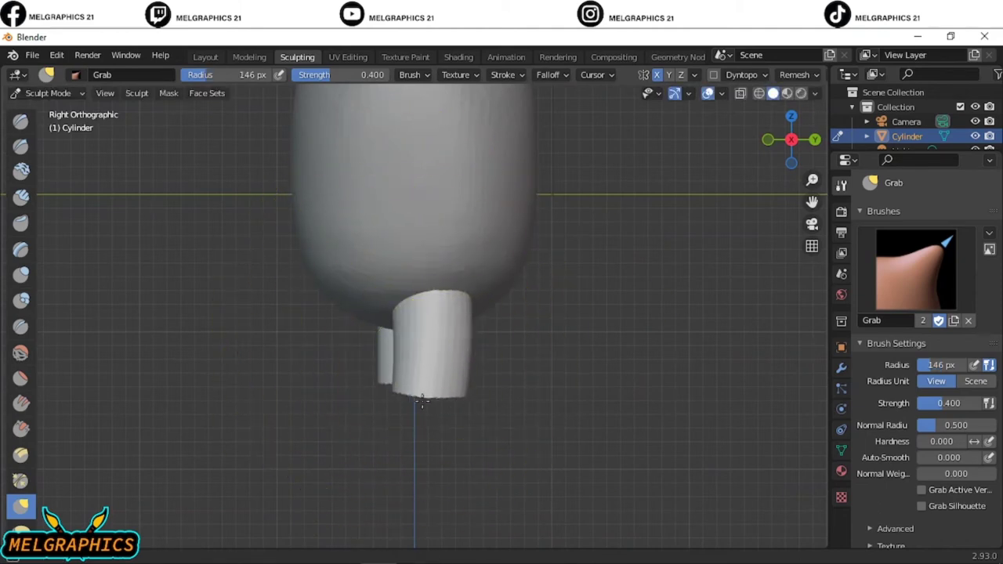
Check the legs from below and undo the unwanted bulge on the right leg's base.
middle_drag(575, 411, 399, 391)
mouse_move(442, 447)
middle_down()
mouse_move(398, 358)
mouse_move(555, 409)
middle_up()
key(KP_1)
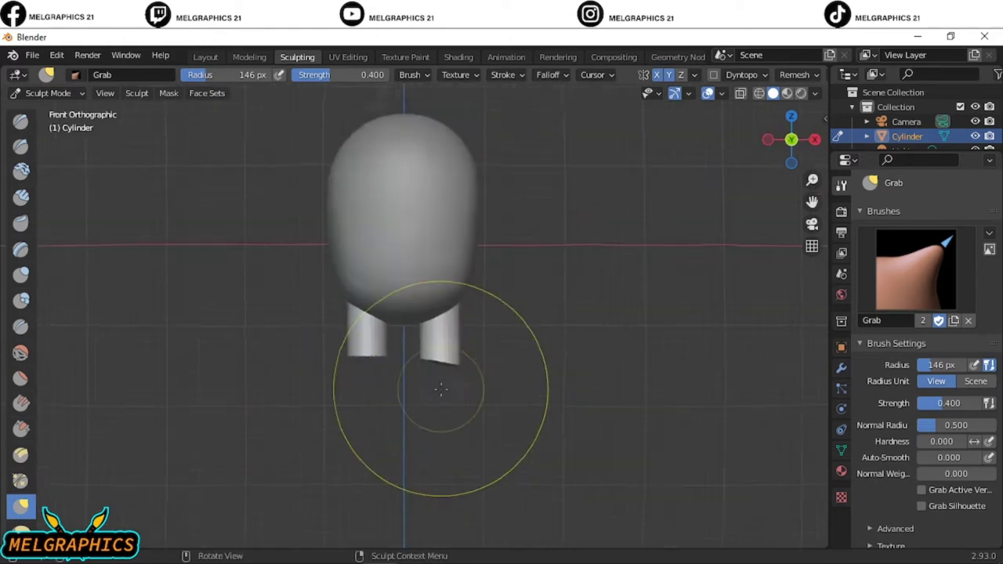
scroll(461, 397, up, 4)
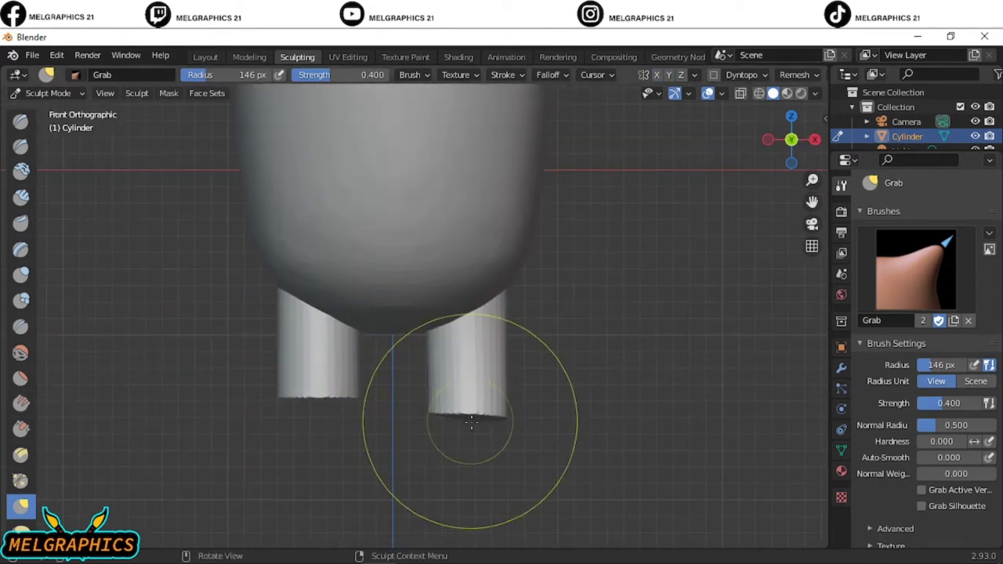
mouse_move(474, 402)
middle_down()
mouse_move(519, 447)
mouse_move(541, 490)
middle_up()
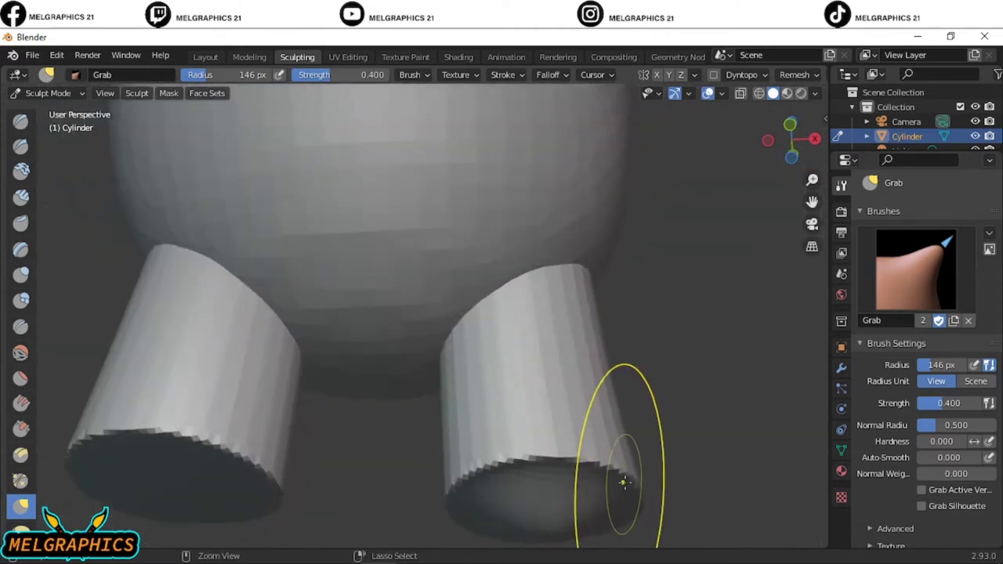
key(ctrl+z)
key(KP_1)
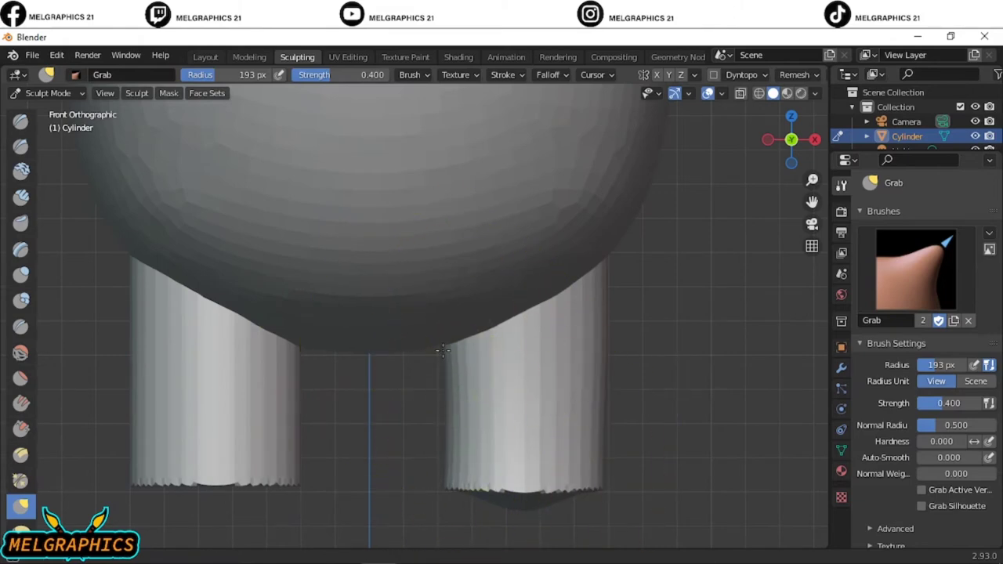
middle_drag(586, 250, 622, 224)
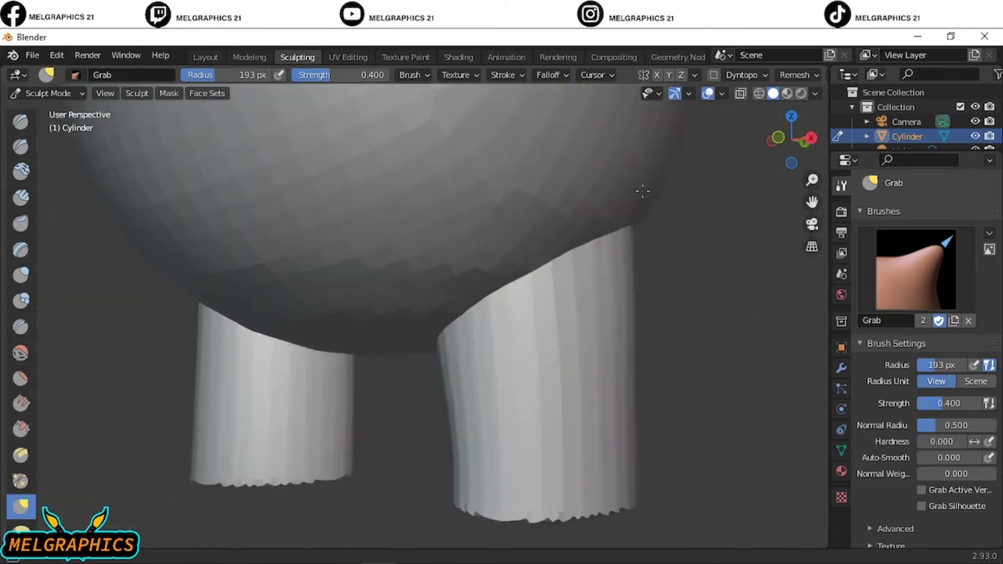
key(KP_1)
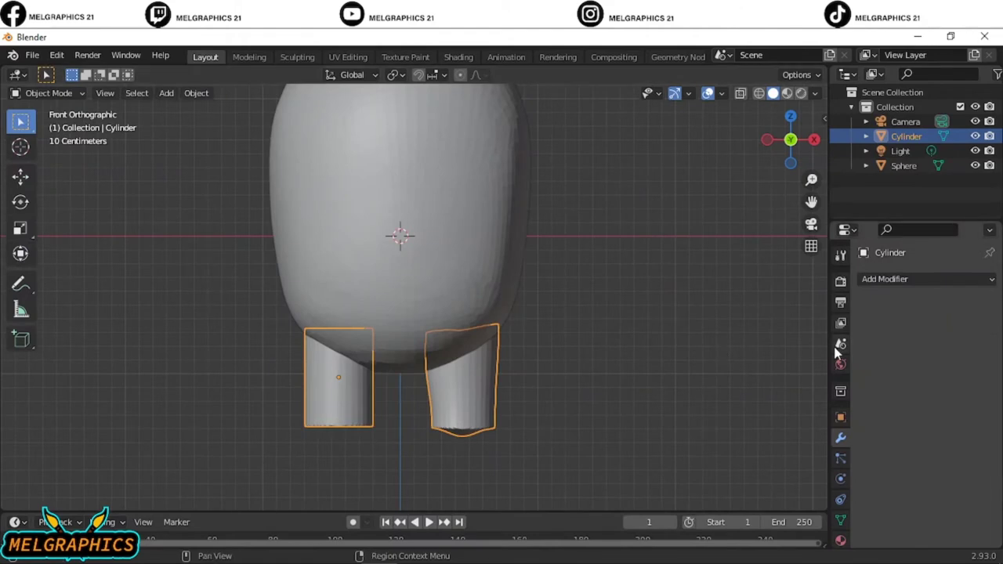
Add a Remesh modifier to the legs and set their origin to geometry.
click(924, 278)
click(707, 485)
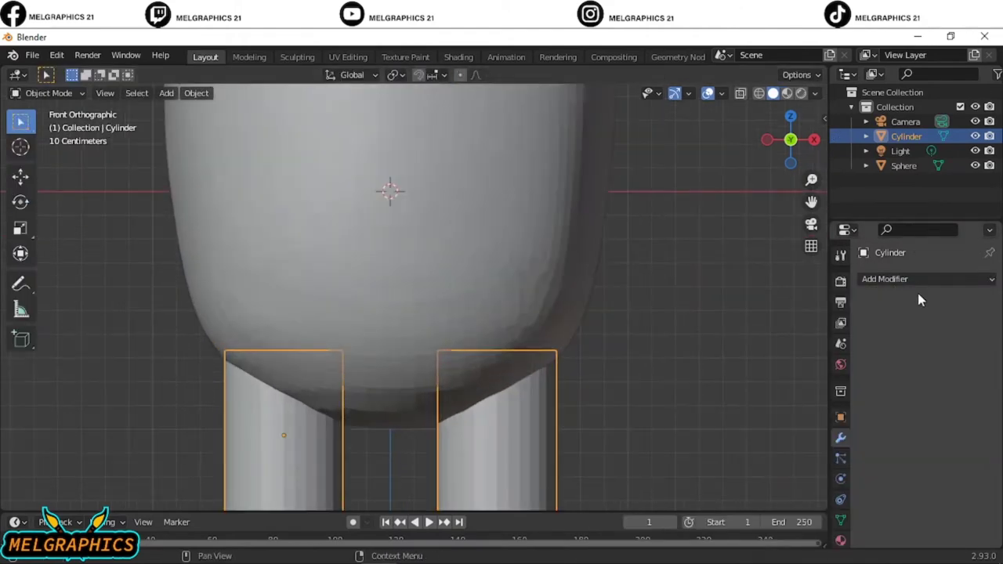
right_click(405, 415)
right_click(330, 392)
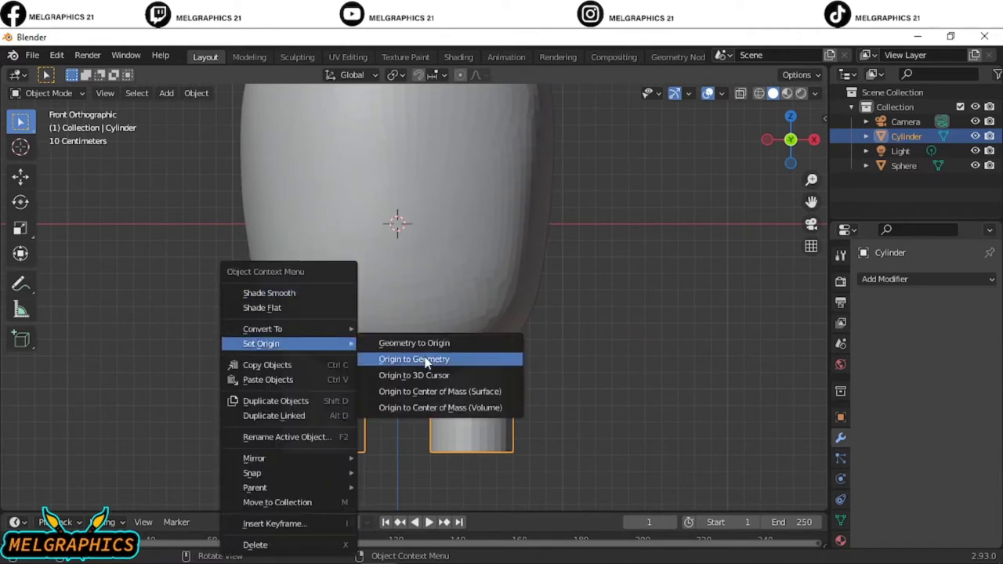
click(426, 358)
right_click(319, 348)
click(435, 358)
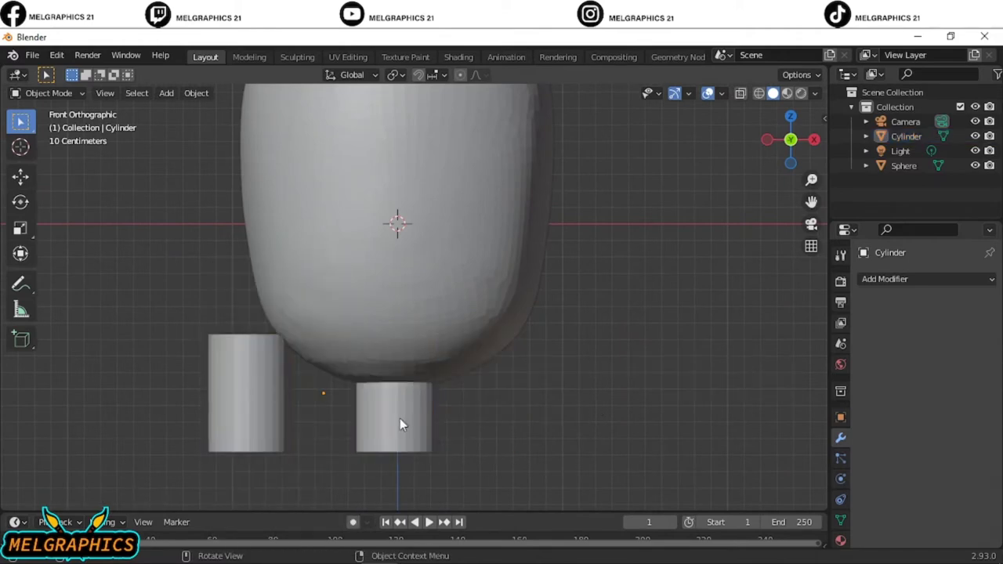
Slide the legs along X so they sit centred under the body.
key(g)
key(x)
click(475, 415)
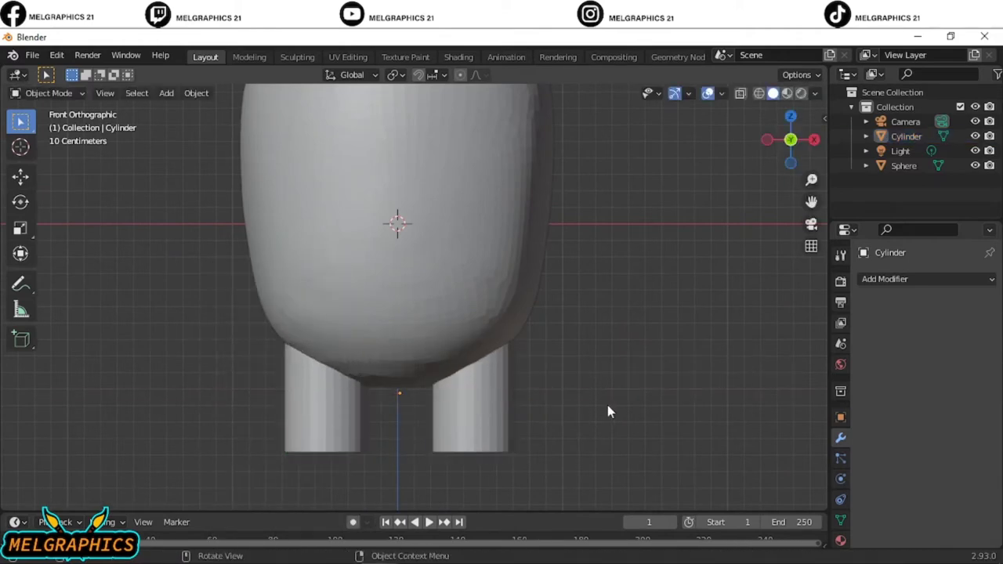
key(g)
key(Escape)
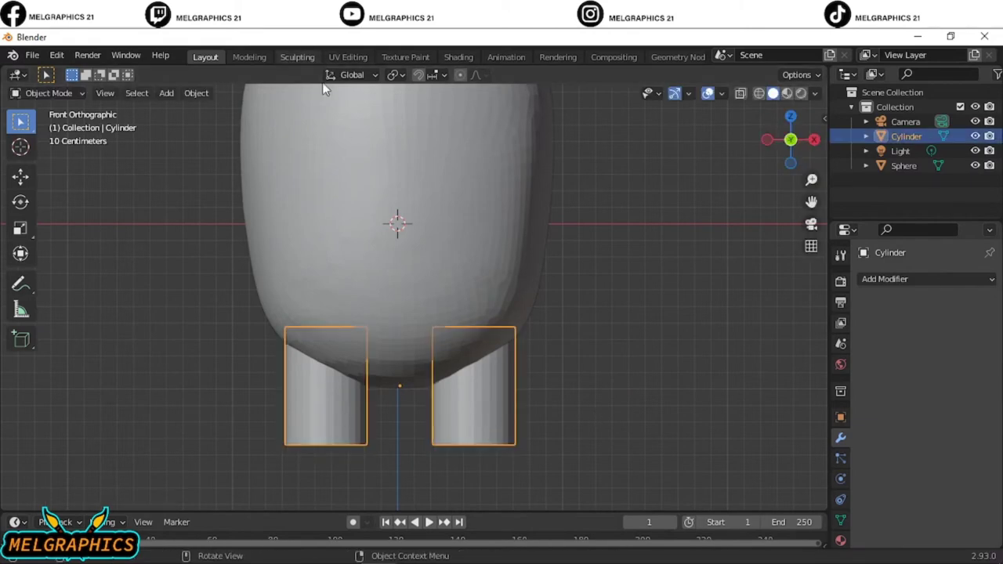
click(297, 56)
Pull the leg bottoms outward and check the shape from the side.
drag(491, 392, 525, 404)
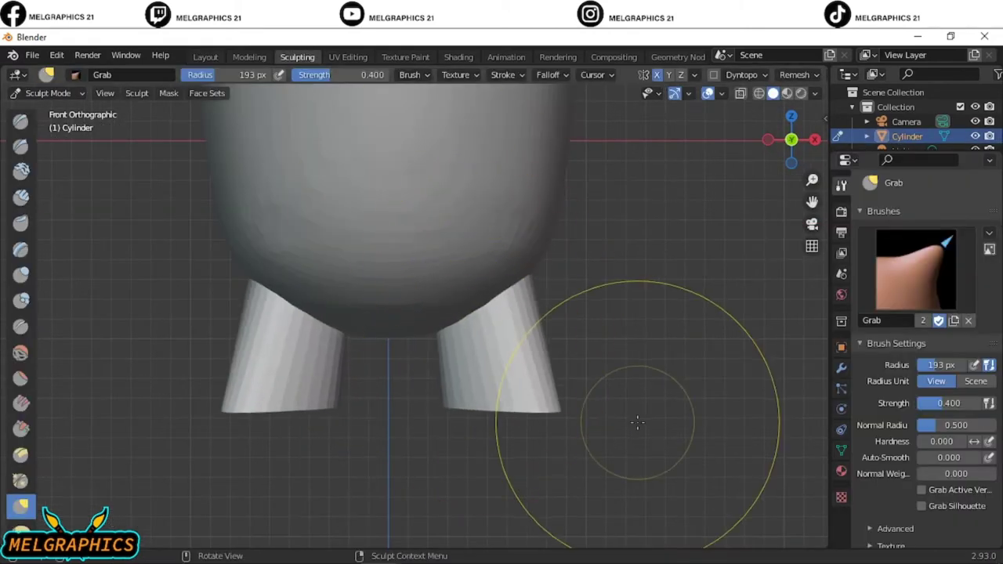
middle_drag(638, 421, 746, 401)
key(KP_3)
middle_drag(470, 423, 481, 398)
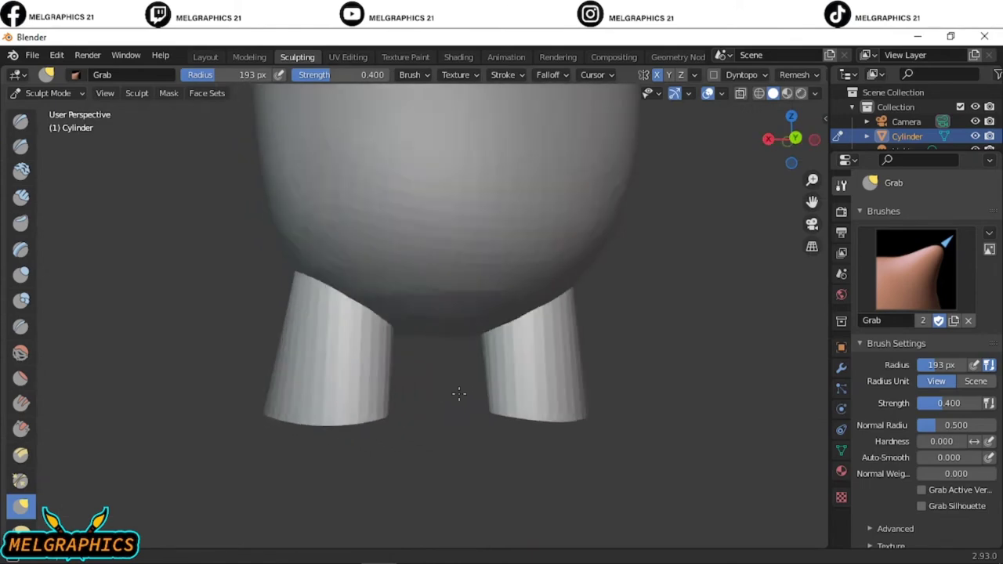
key(KP_1)
scroll(316, 339, up, 5)
Set the brush radius to 115 px and voxel-remesh the legs at 0.175.
key(f)
click(599, 349)
key(shift+r)
click(565, 313)
key(ctrl+r)
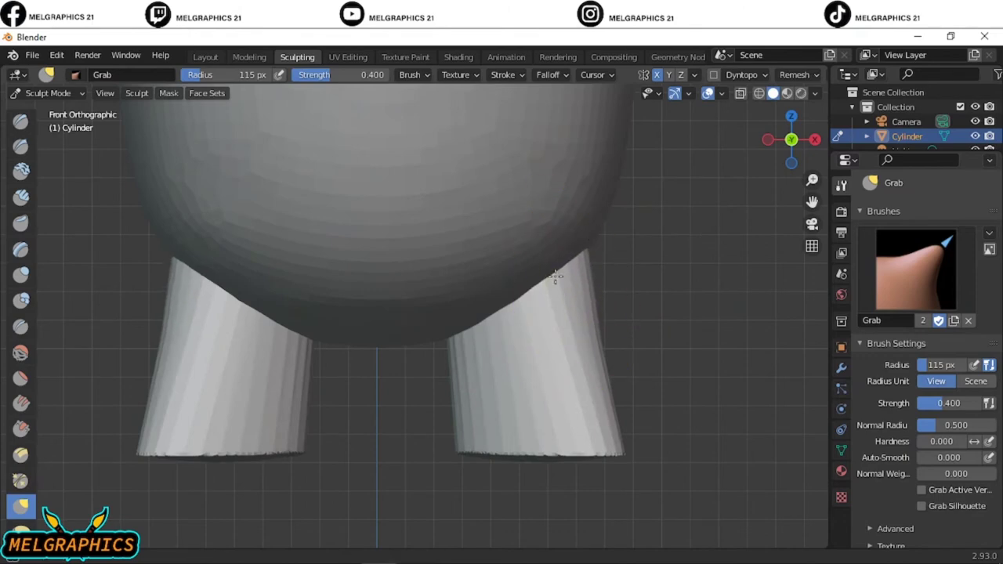
Widen the leg bottoms further and reshape the feet in right side view.
drag(463, 394, 470, 392)
drag(571, 369, 622, 353)
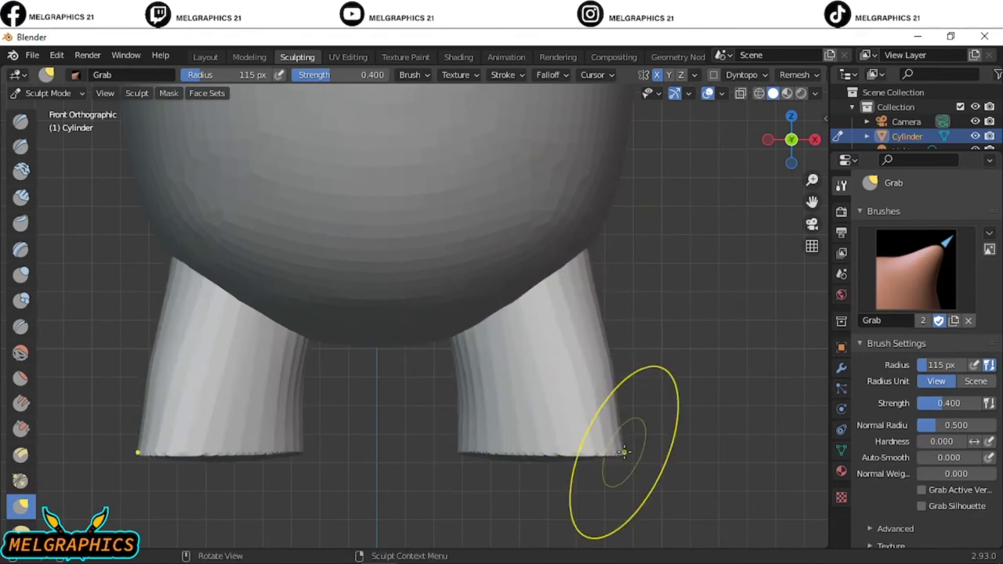
click(815, 139)
drag(463, 454, 463, 376)
mouse_move(463, 376)
middle_down()
mouse_move(587, 463)
mouse_move(347, 448)
mouse_move(739, 403)
mouse_move(340, 414)
mouse_move(541, 394)
mouse_move(488, 372)
mouse_move(486, 293)
middle_up()
scroll(419, 205, up, 4)
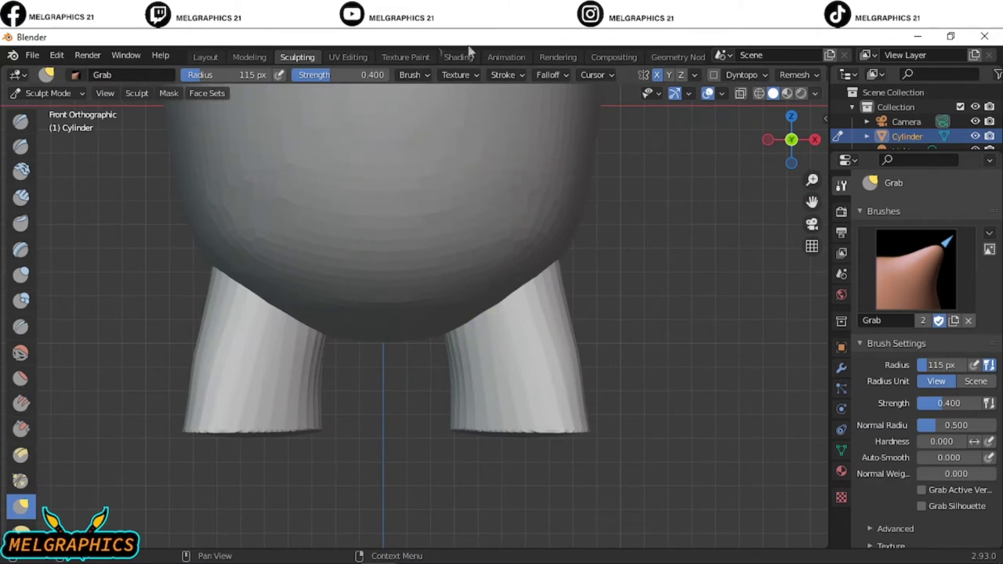
click(205, 57)
Duplicate the Sphere, leaving the copy in its original place.
alt+middle_drag(266, 133, 326, 186)
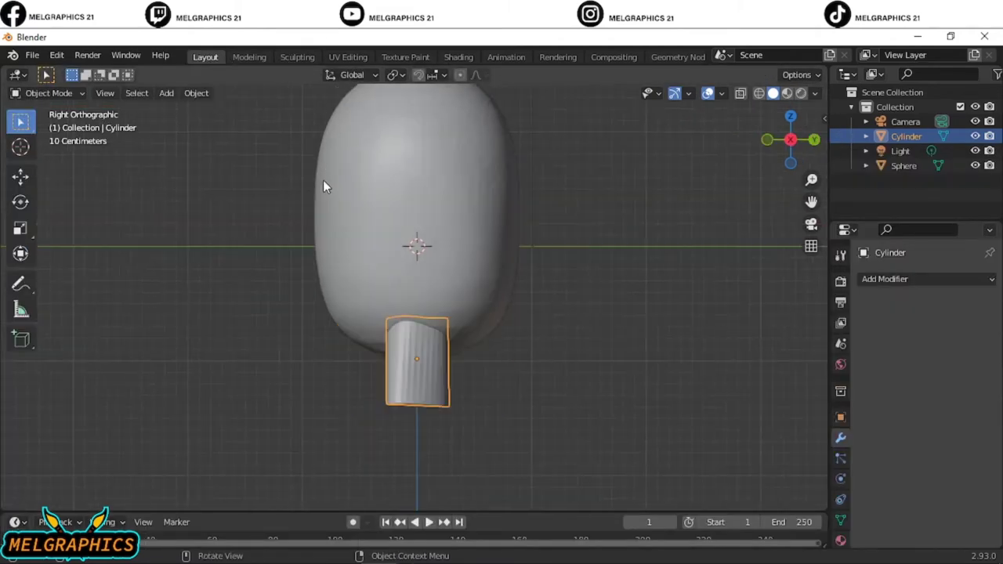
click(903, 165)
right_click(909, 169)
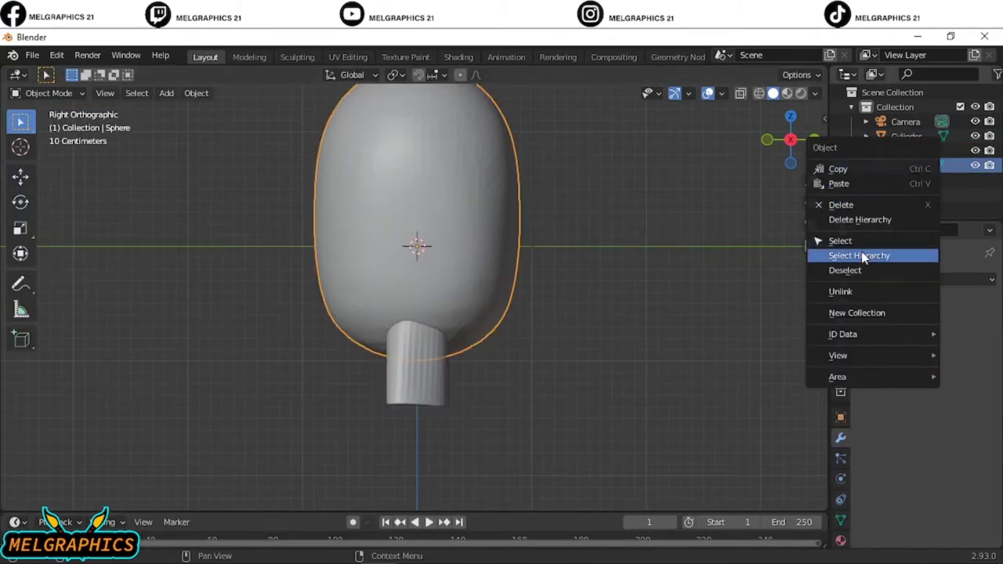
right_click(409, 210)
click(354, 268)
key(Escape)
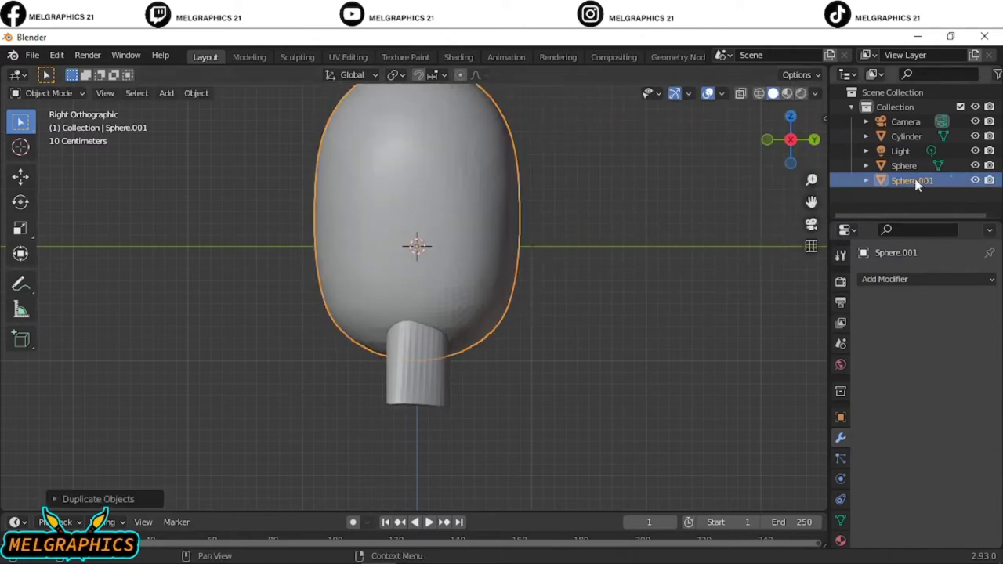
Name the duplicate 'bag' and rename the original sphere 'body'.
key(Return)
click(907, 166)
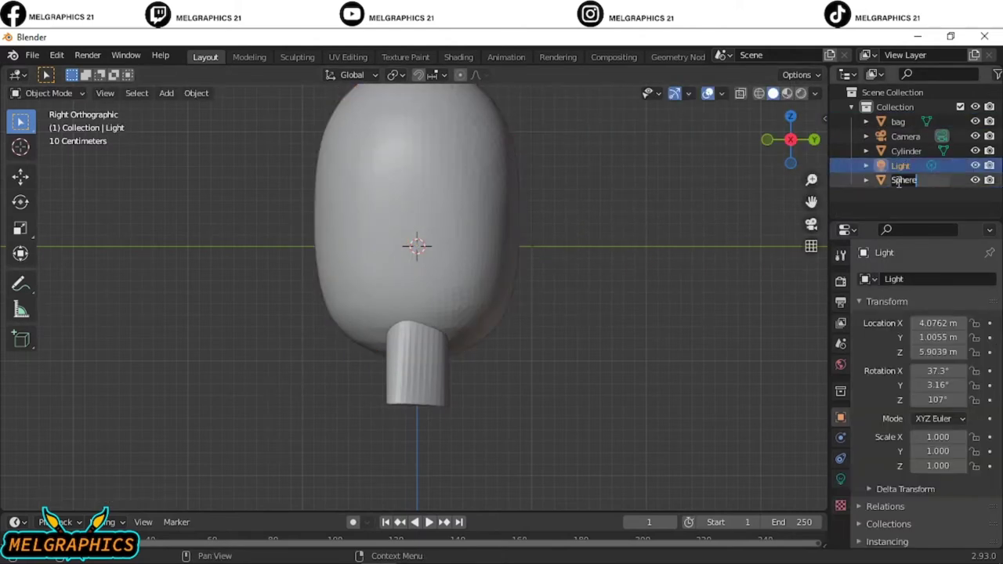
click(904, 182)
text(body)
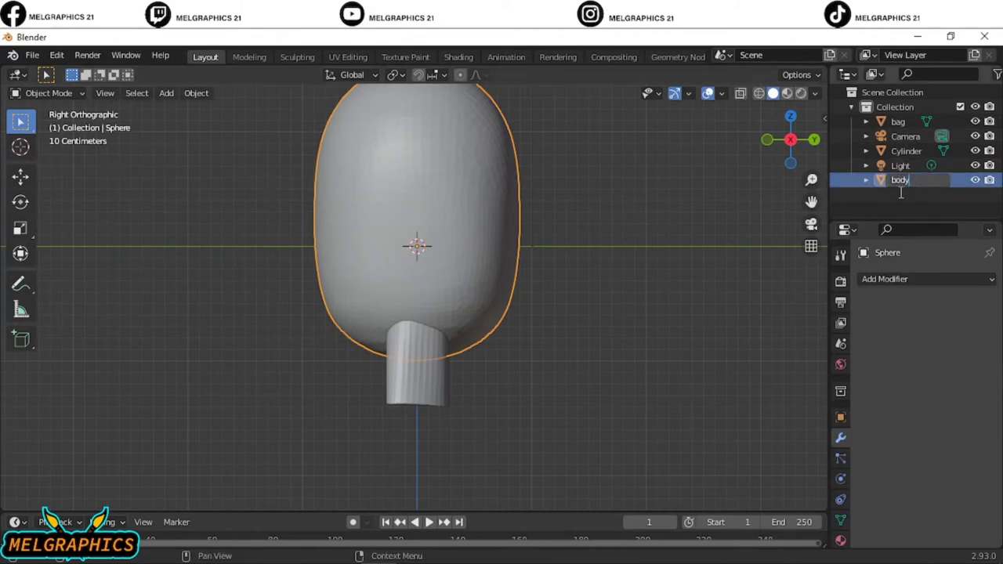
key(Return)
Shrink the bag and move it along Y behind the body.
click(898, 121)
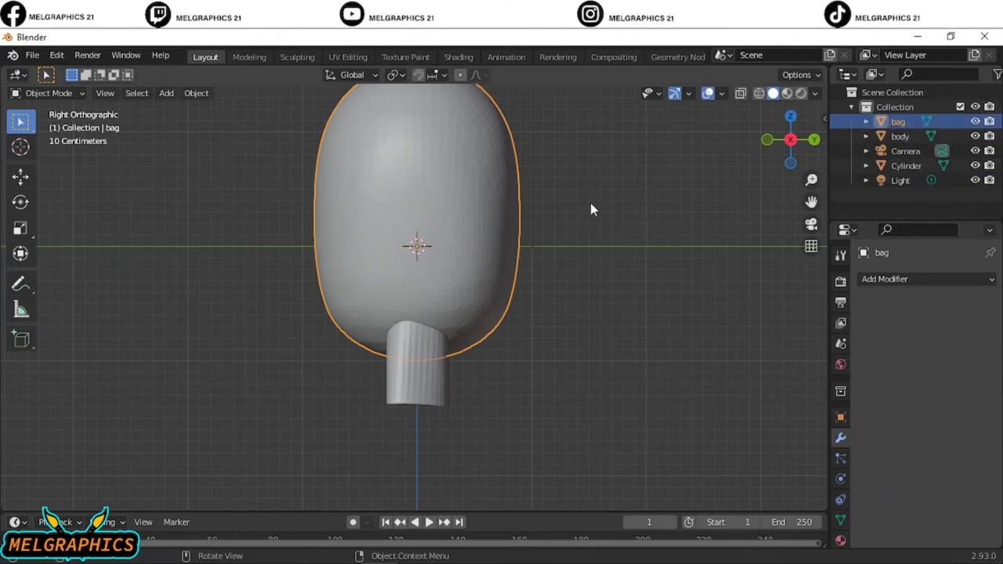
key(s)
click(412, 218)
key(g)
key(y)
click(325, 215)
key(s)
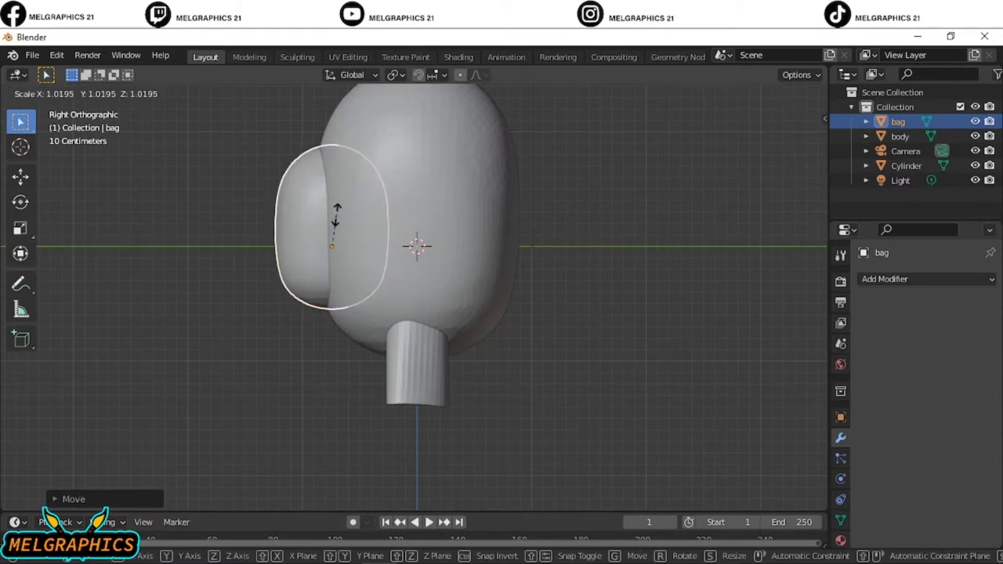
key(Escape)
click(301, 230)
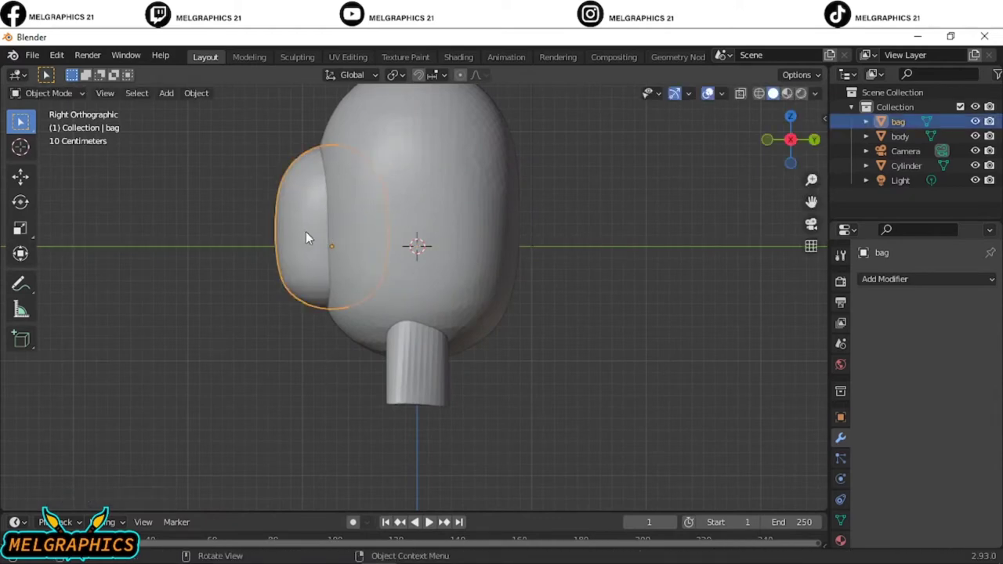
key(g)
click(306, 232)
click(657, 308)
Try another bag move in the right side view, then undo it.
key(KP_1)
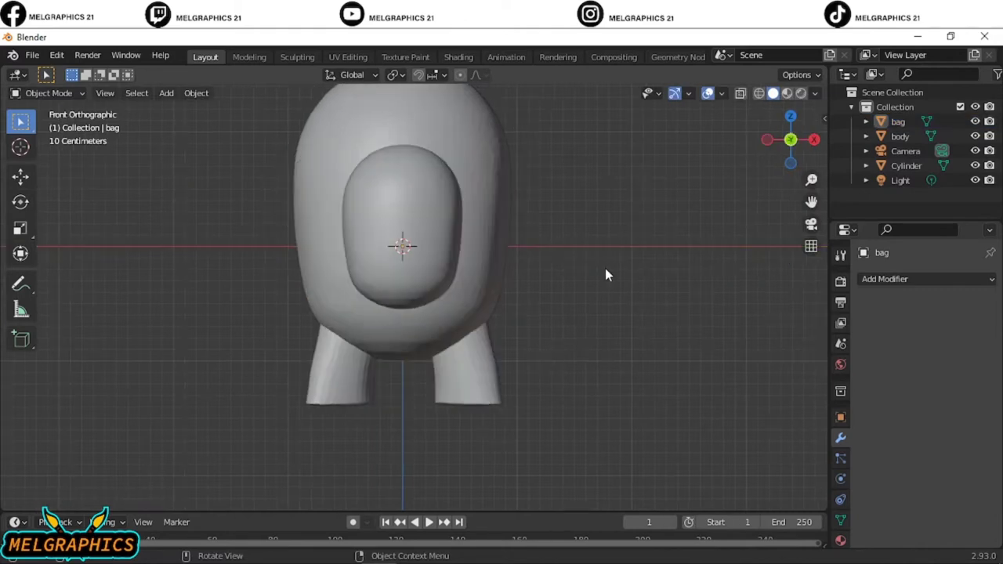
key(KP_3)
click(309, 217)
key(g)
click(492, 213)
key(ctrl+z)
Widen the bag along X and press it against the character's back.
key(KP_1)
key(s)
key(x)
click(517, 216)
key(KP_3)
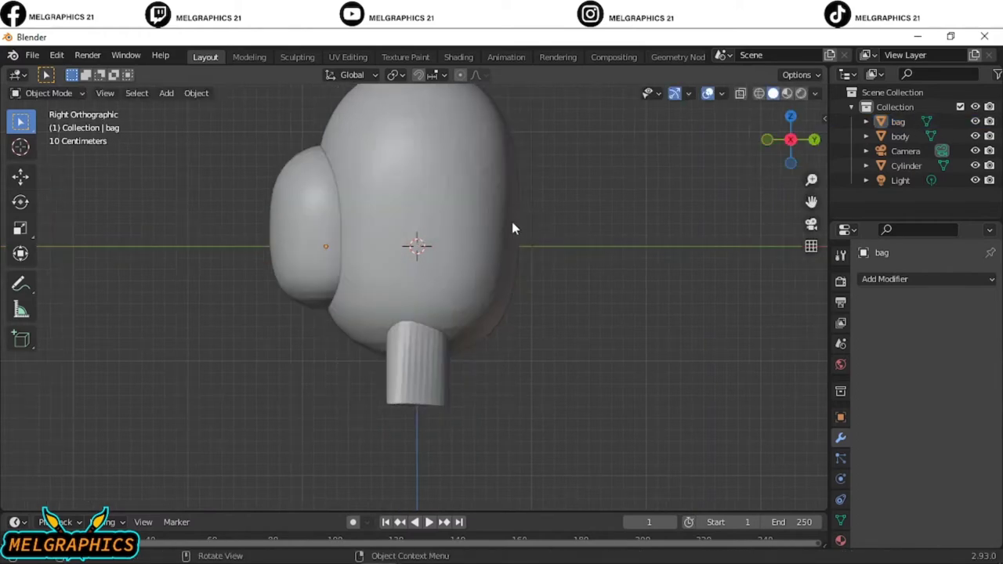
key(g)
click(509, 227)
click(565, 350)
mouse_move(566, 350)
middle_down()
mouse_move(581, 307)
mouse_move(672, 367)
mouse_move(705, 352)
middle_up()
key(KP_1)
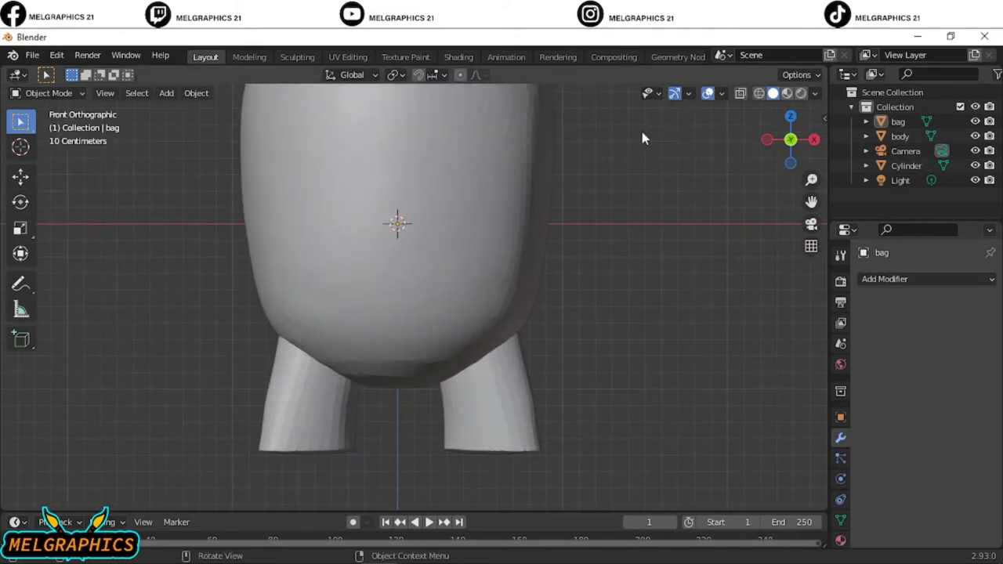
click(899, 137)
right_click(446, 257)
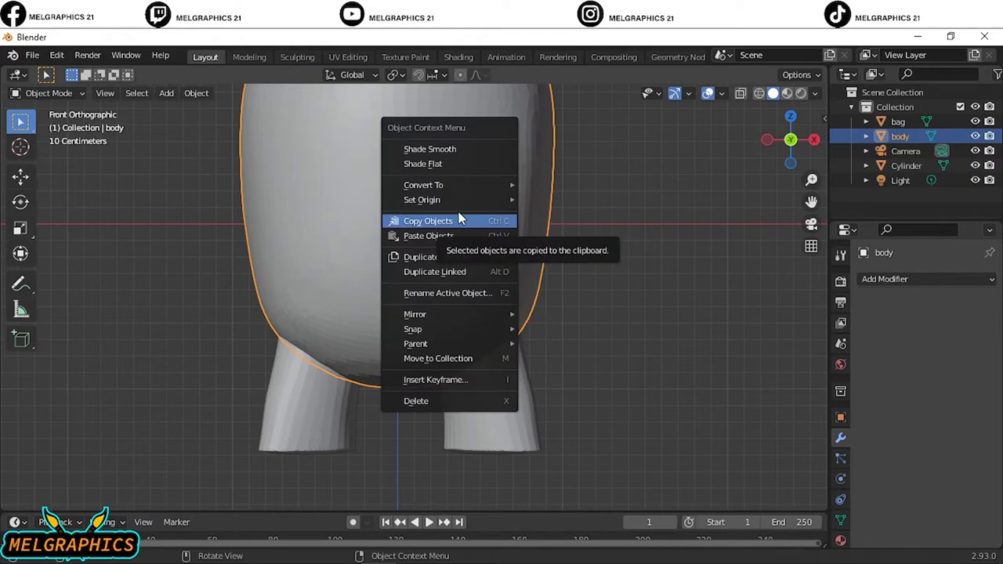
click(420, 257)
key(Escape)
double_click(908, 151)
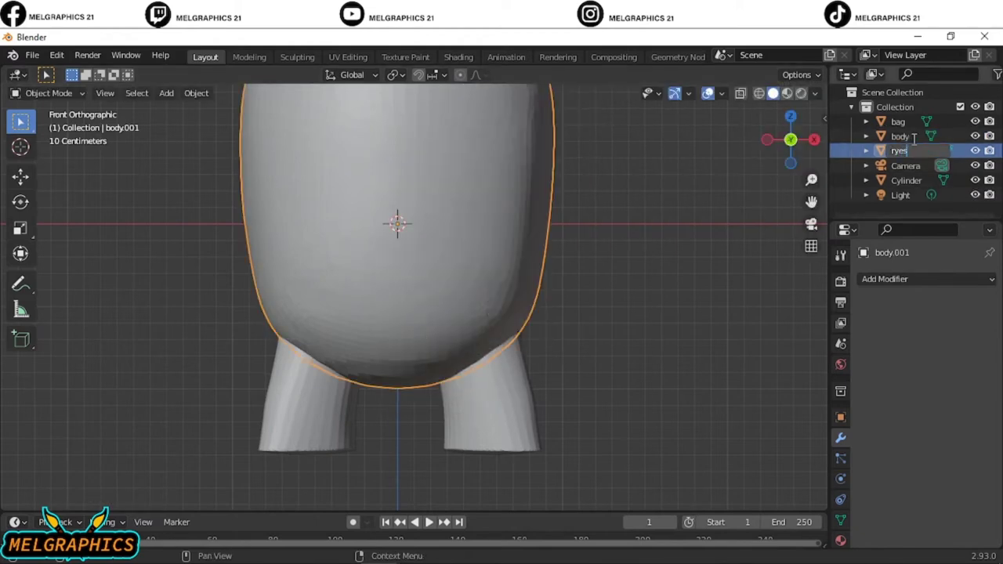
text(eyes)
key(Return)
key(r)
key(y)
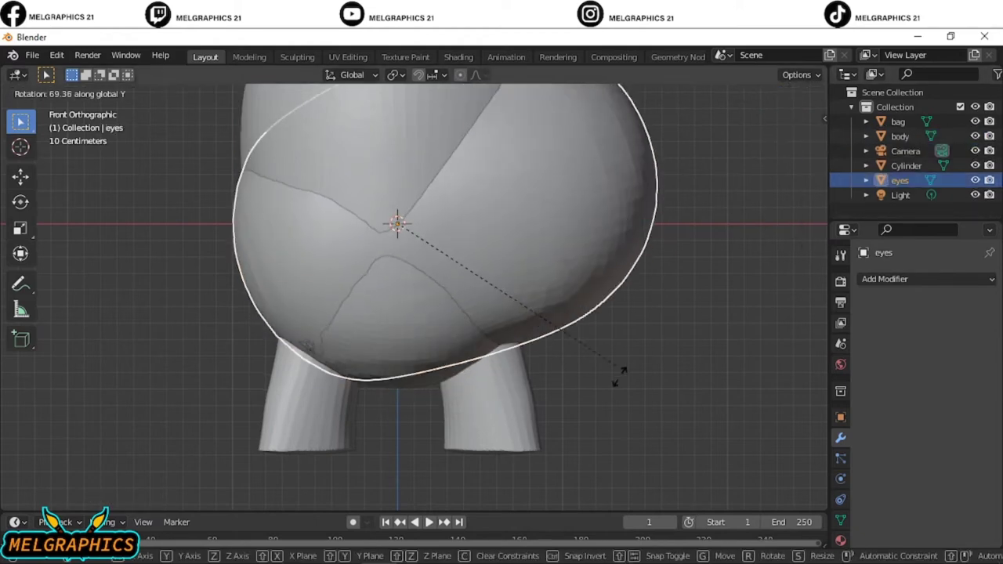
click(611, 476)
key(s)
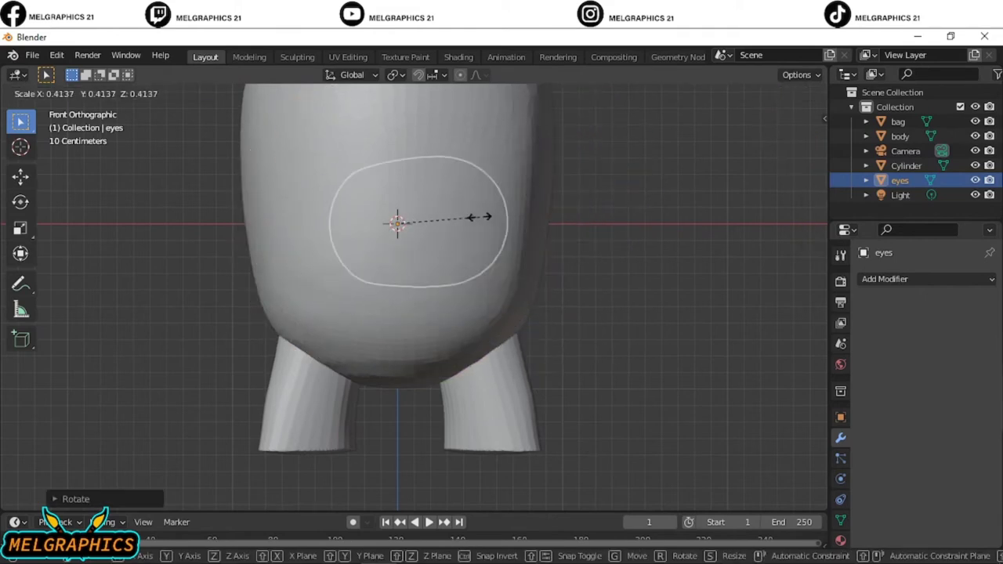
click(481, 217)
key(n)
double_click(759, 222)
text(90)
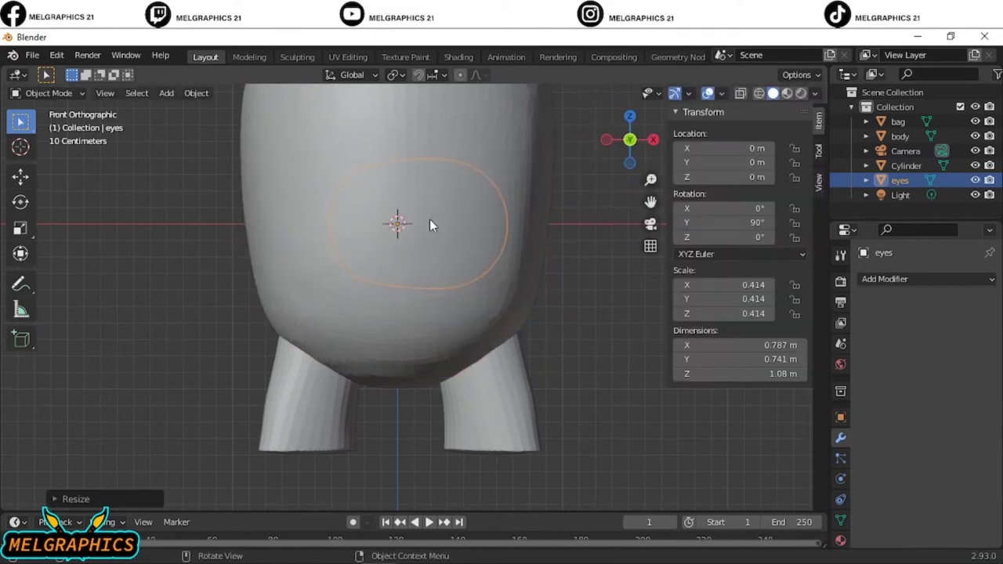
key(alt+a)
click(899, 180)
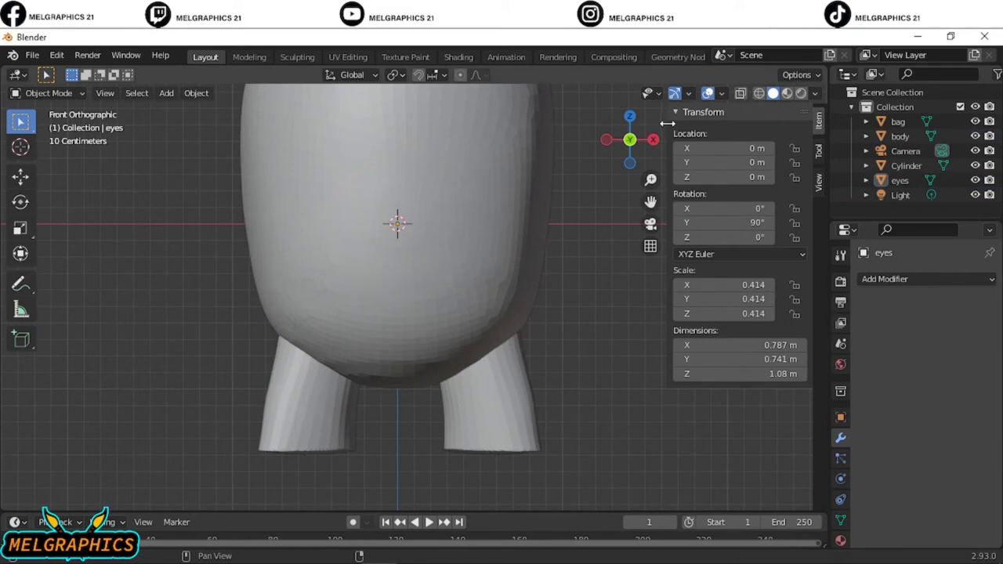
key(n)
key(KP_3)
key(g)
key(y)
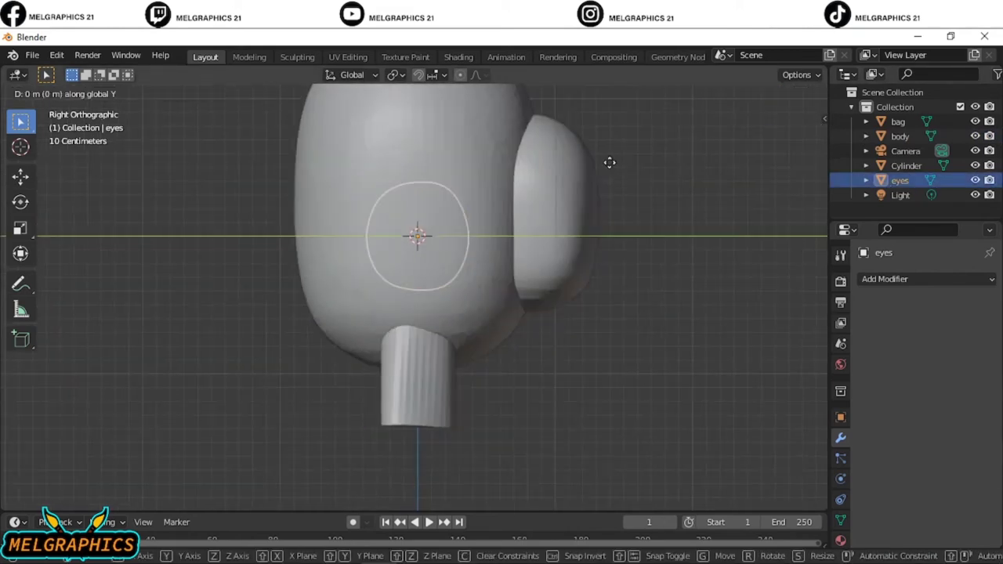
click(510, 199)
key(g)
key(y)
key(Escape)
key(x)
key(g)
key(y)
click(596, 353)
key(KP_1)
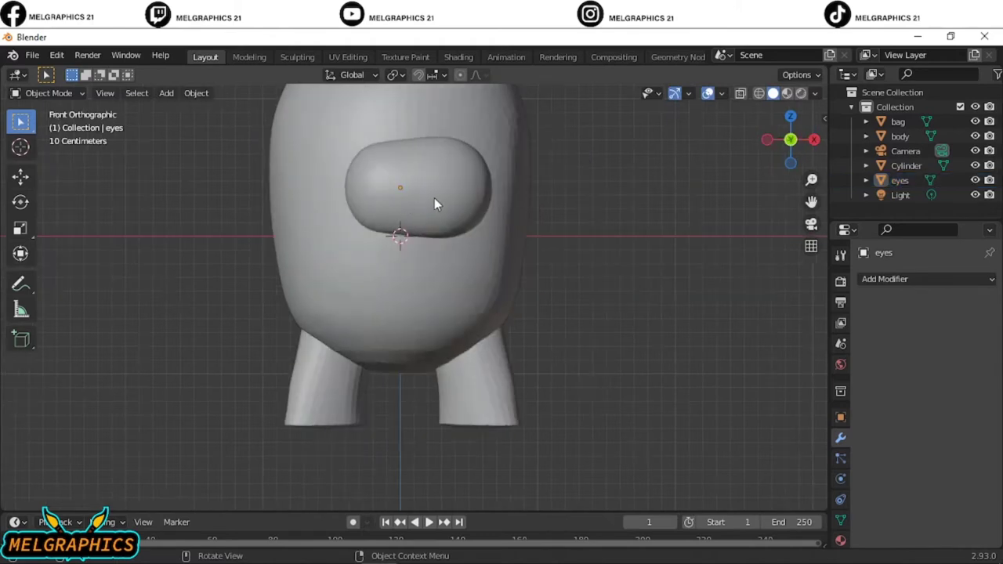
click(438, 197)
key(Delete)
mouse_move(675, 270)
middle_down()
mouse_move(227, 313)
mouse_move(665, 317)
mouse_move(417, 232)
middle_up()
scroll(665, 319, down, 3)
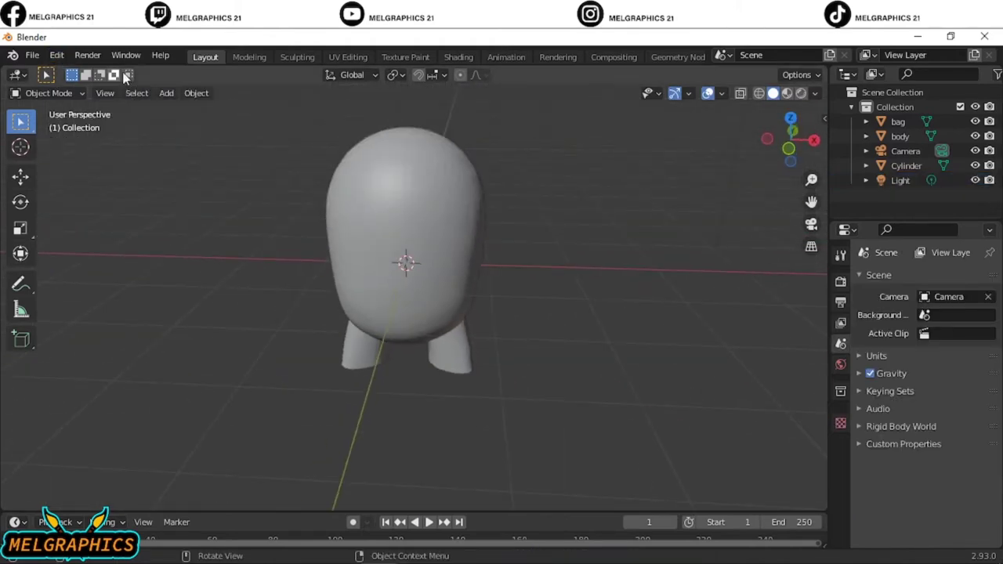
Add a cube, shrink it, and stretch it sideways along X into a wide block.
click(167, 92)
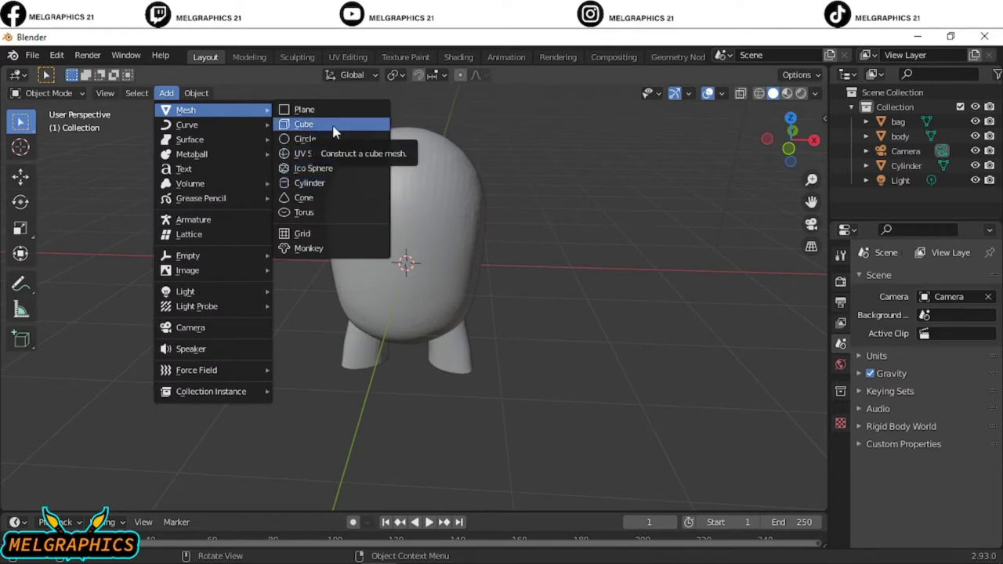
key(Escape)
key(shift+a)
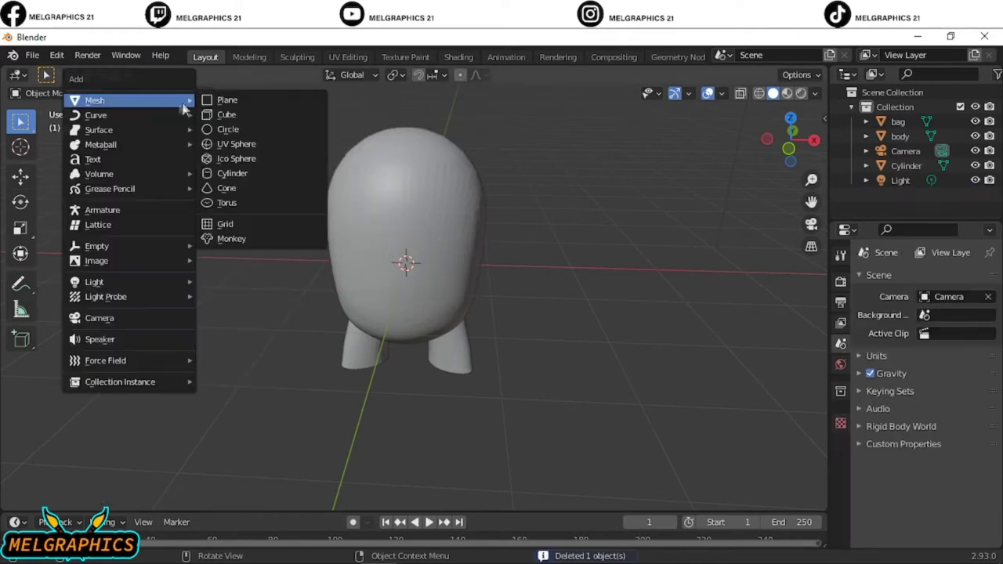
click(225, 115)
key(s)
click(421, 253)
key(s)
key(x)
click(451, 257)
Raise the cube along Z onto the upper body, then delete it.
key(KP_1)
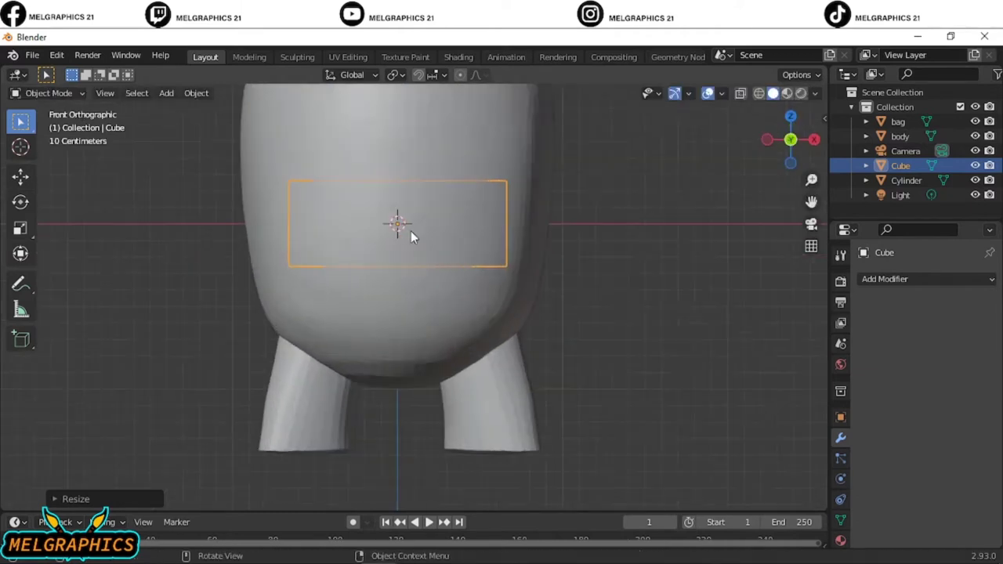
scroll(438, 209, down, 2)
key(g)
key(z)
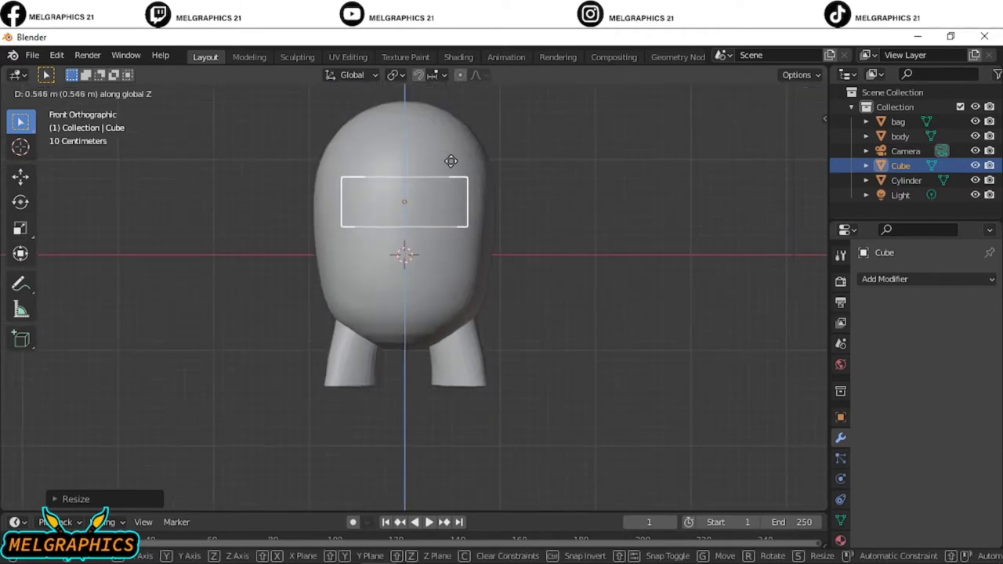
click(451, 163)
key(KP_3)
key(g)
key(y)
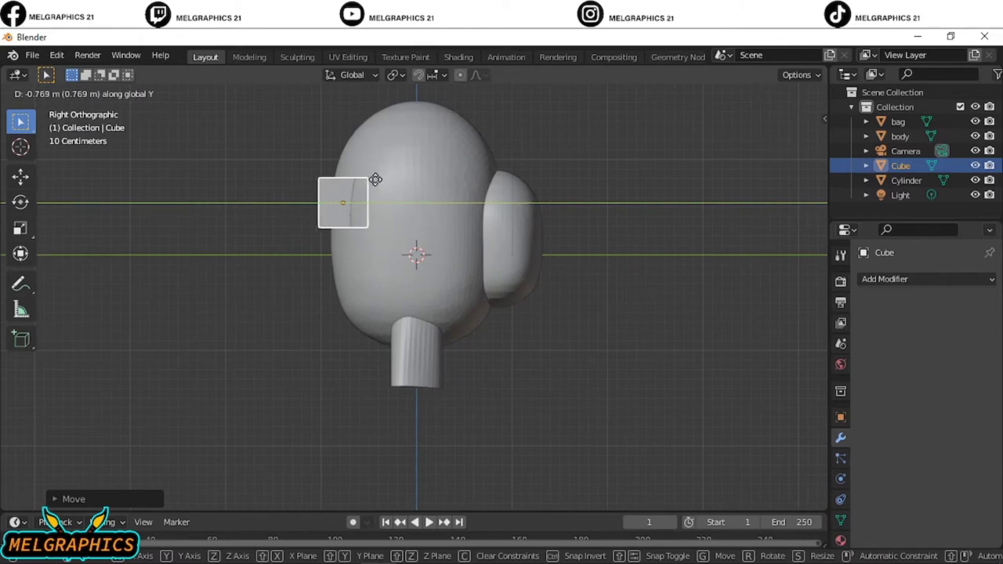
key(Escape)
key(Delete)
Add a fresh cube at the 3D cursor as the eyes and switch to Sculpting.
click(166, 94)
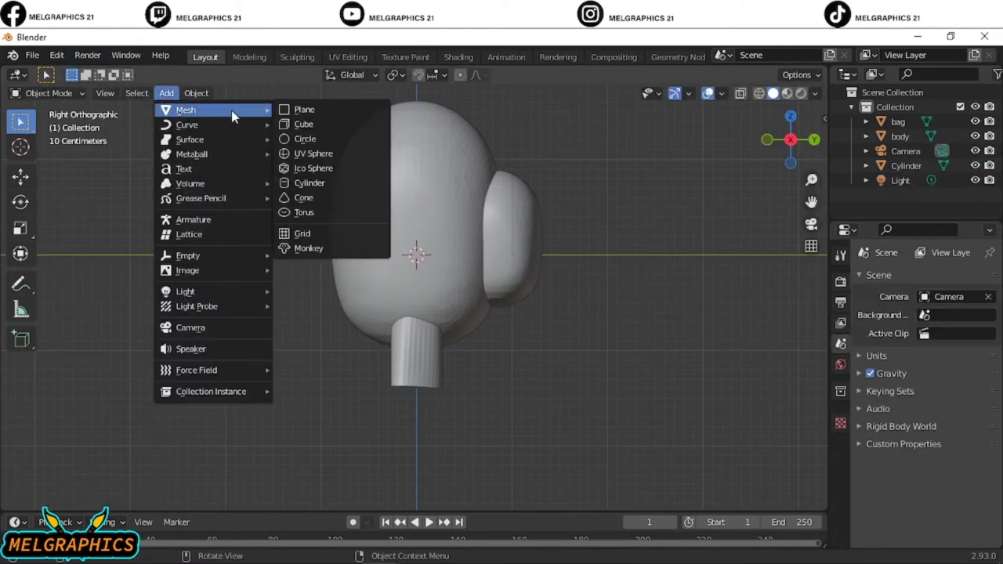
click(303, 124)
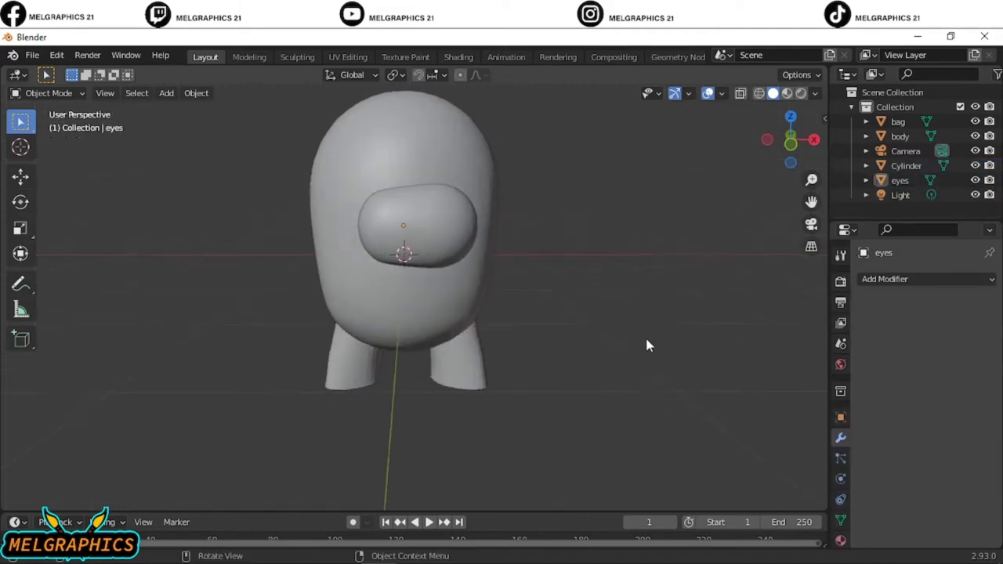
mouse_move(458, 177)
middle_down()
mouse_move(565, 350)
mouse_move(220, 259)
middle_up()
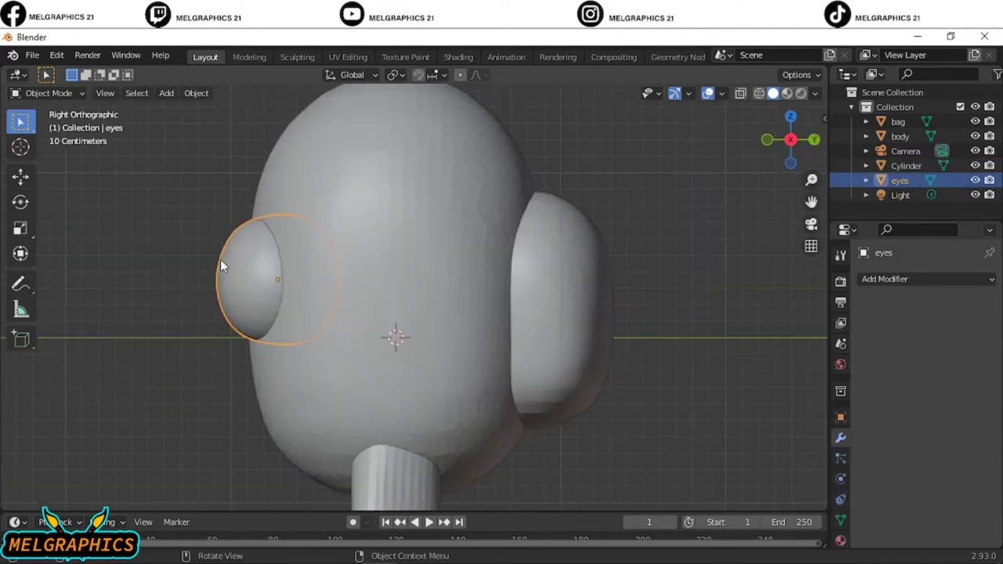
key(KP_1)
scroll(328, 306, up, 3)
click(297, 58)
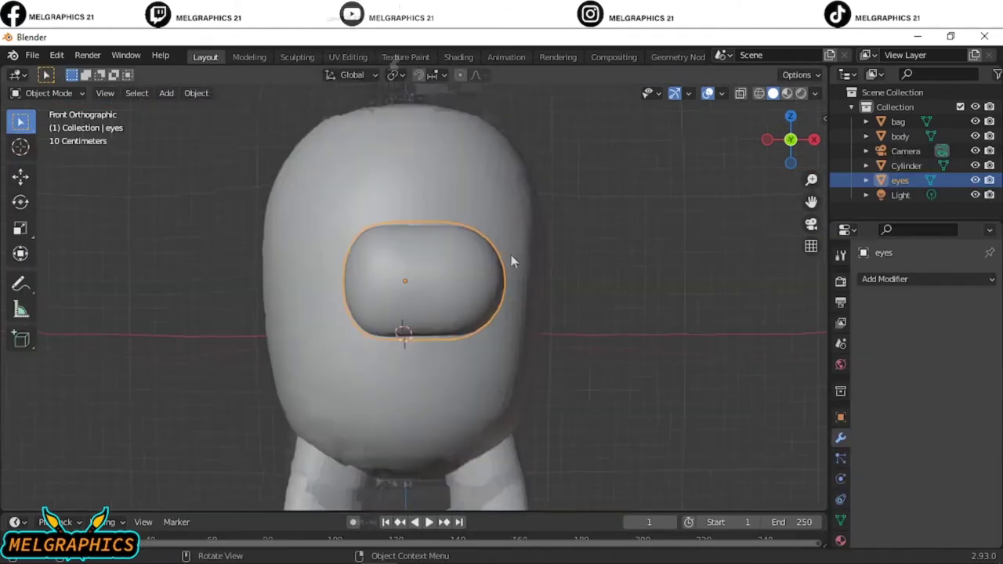
Shrink the eyes slightly and nudge them along X, restoring them after an accidental delete.
key(s)
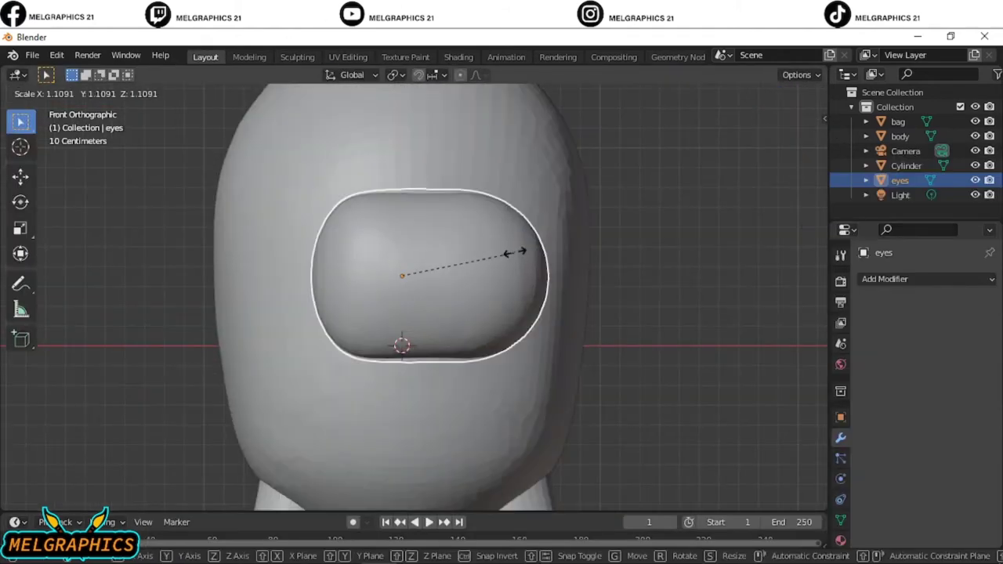
click(540, 261)
scroll(509, 263, down, 2)
scroll(480, 267, up, 2)
key(g)
key(x)
click(464, 270)
key(Delete)
key(ctrl+z)
key(ctrl+z)
key(ctrl+z)
Try the Sculpting Grab brush on the eyes, undo the bump, and return to Layout.
click(421, 288)
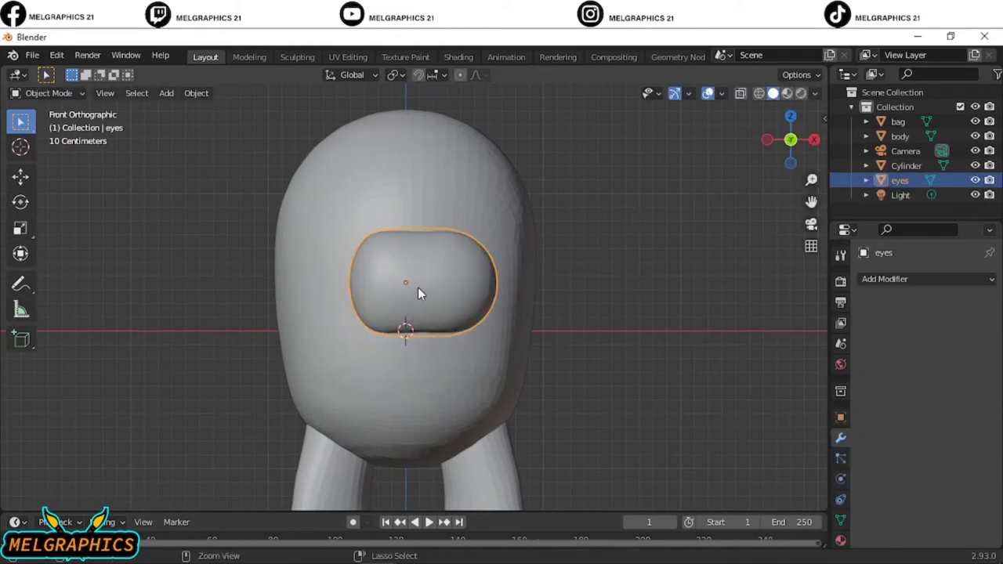
scroll(423, 291, up, 3)
click(297, 57)
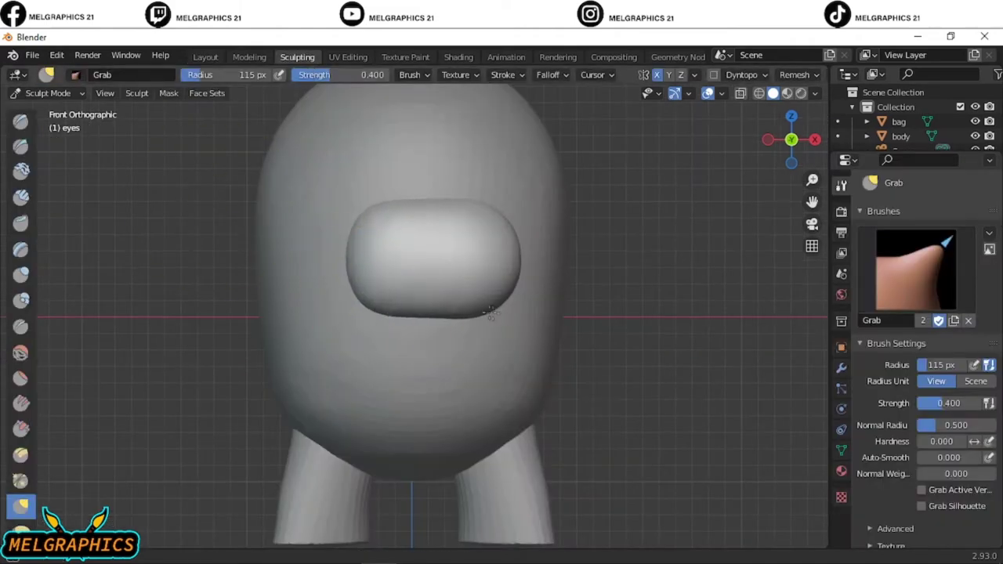
key(ctrl+z)
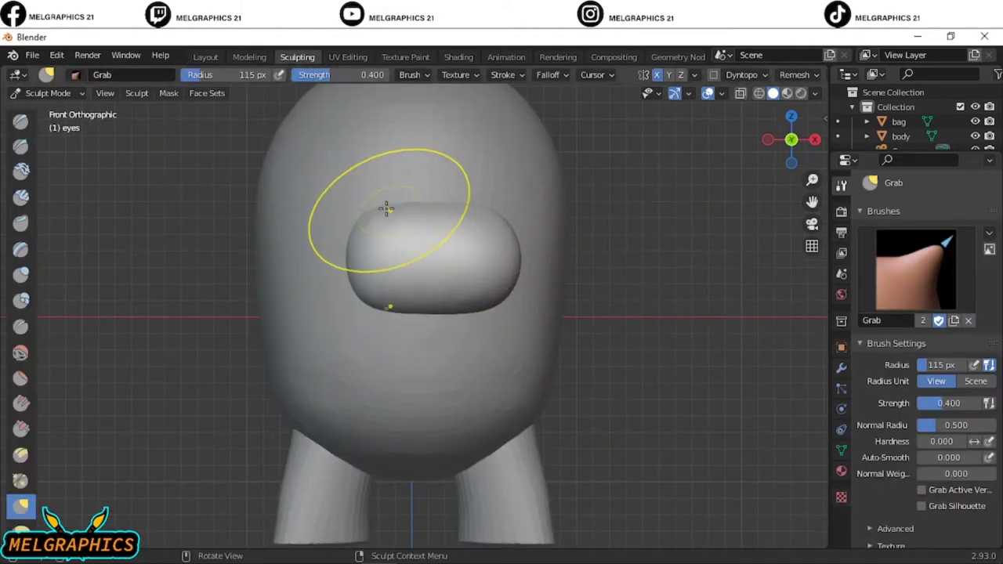
click(206, 56)
scroll(504, 311, down, 2)
Reposition the eyes along X in the front view, then along Y.
click(432, 293)
key(KP_3)
key(KP_1)
key(g)
key(x)
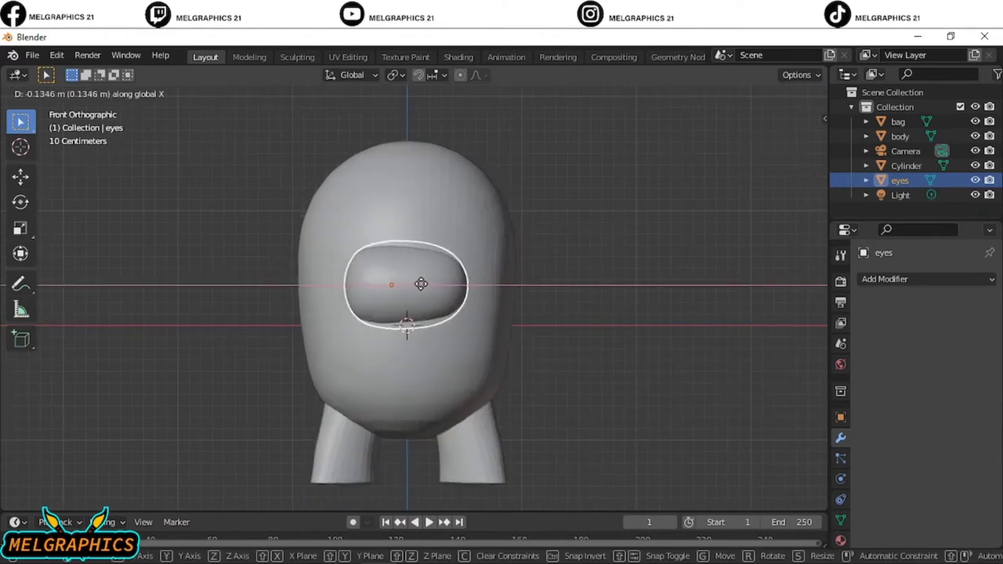
click(413, 285)
click(549, 272)
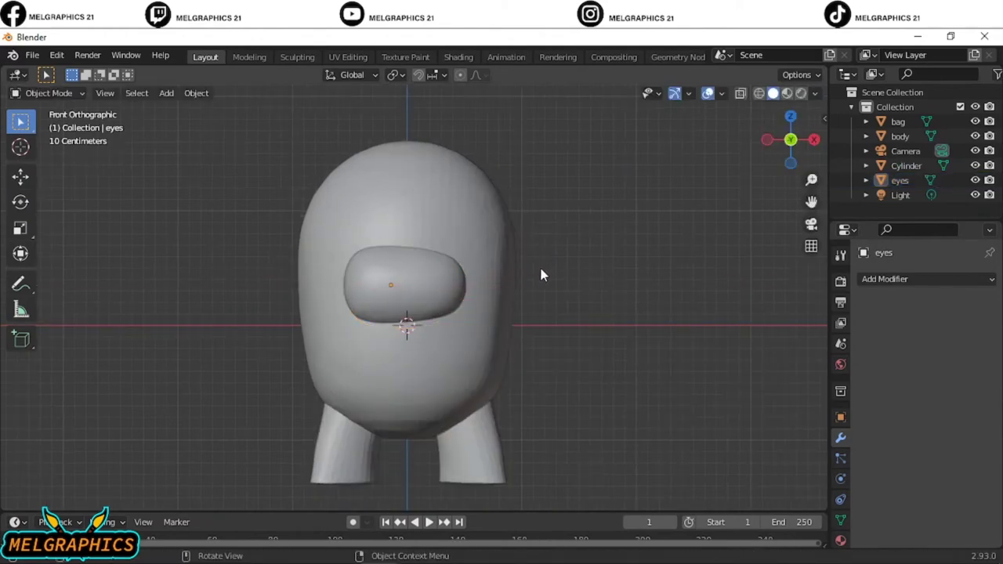
click(412, 299)
key(g)
key(y)
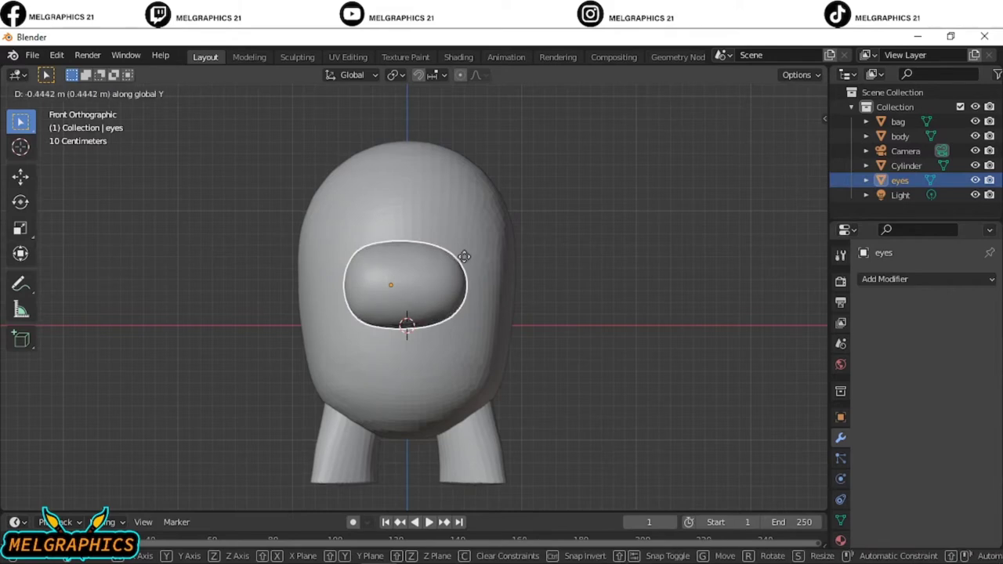
click(415, 301)
click(600, 290)
Widen the eyes visor along the X axis.
key(x)
click(407, 290)
key(s)
key(x)
click(364, 288)
In the right side view, slide the eyes along Y onto the body's front.
mouse_move(364, 287)
middle_down()
mouse_move(533, 300)
mouse_move(472, 361)
middle_up()
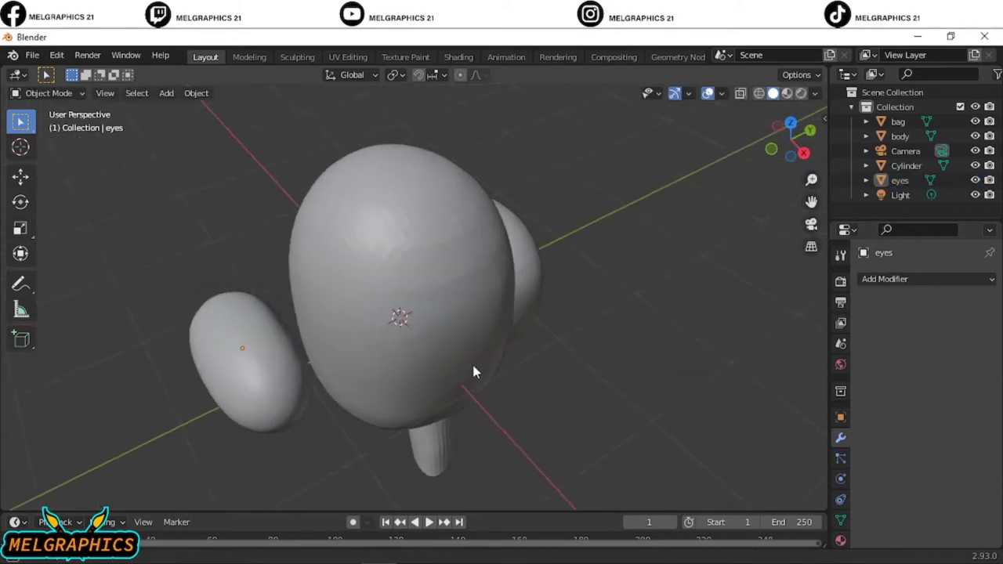
key(KP_3)
click(253, 286)
key(g)
key(y)
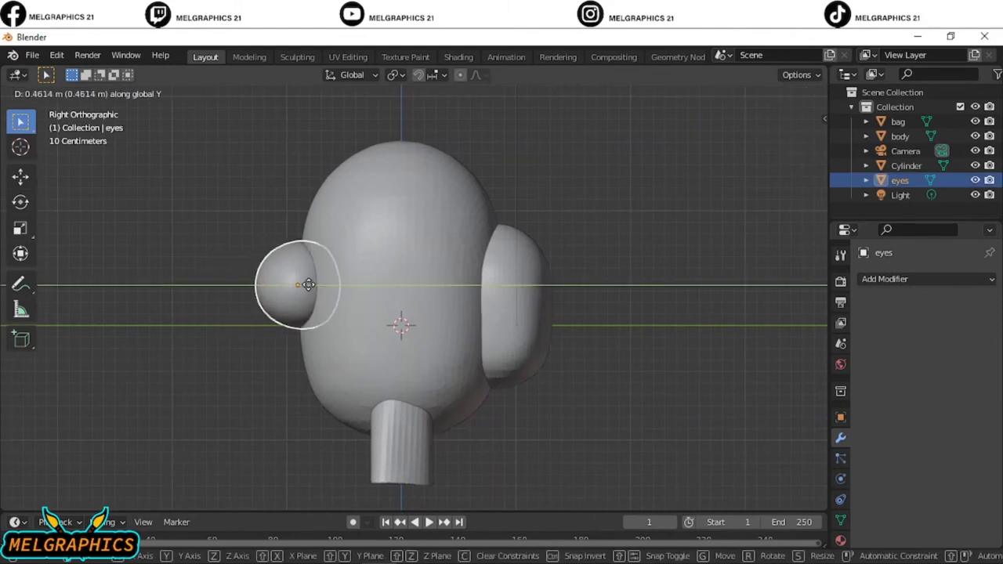
click(276, 400)
Frame the visor in the front view and centre it horizontally along X.
key(KP_1)
mouse_move(600, 318)
middle_down()
mouse_move(454, 311)
mouse_move(592, 309)
middle_up()
key(KP_Decimal)
middle_drag(503, 243, 613, 315)
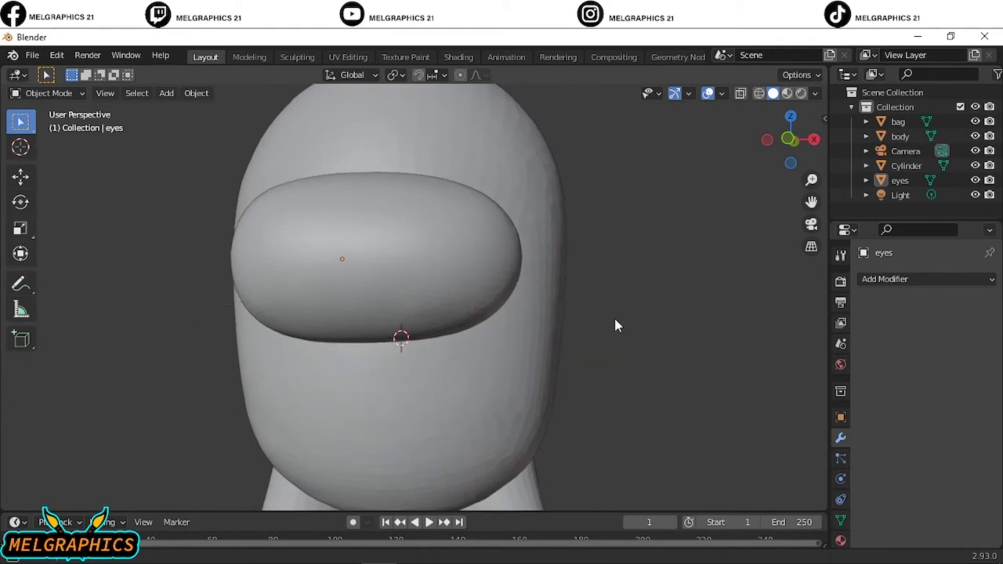
key(KP_1)
click(303, 308)
key(g)
key(x)
click(304, 301)
Briefly check the eyes in Sculpting, then select the bag and sculpt it instead.
scroll(635, 313, down, 3)
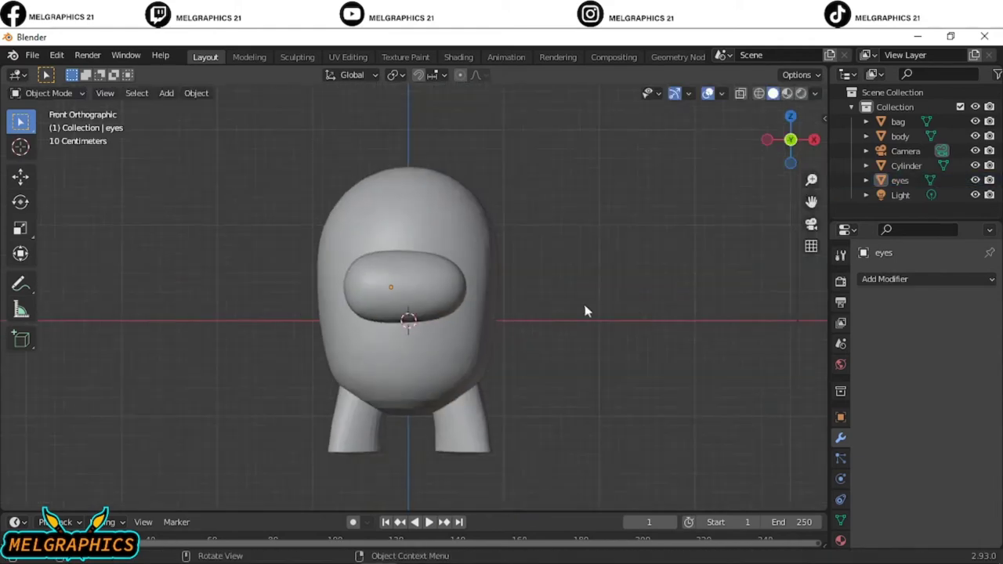
scroll(470, 298, up, 3)
click(296, 57)
scroll(514, 235, down, 3)
scroll(470, 236, up, 3)
click(206, 56)
mouse_move(551, 298)
middle_down()
mouse_move(367, 315)
mouse_move(429, 305)
mouse_move(309, 175)
middle_up()
click(368, 315)
click(297, 57)
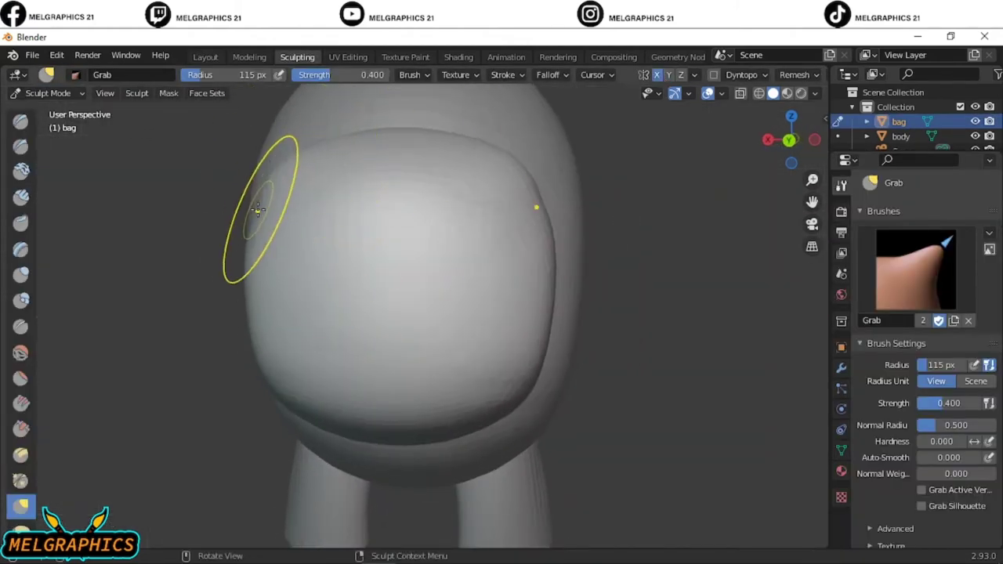
Exit bag sculpting to Layout's front orthographic view, inspect the eyes visor, then deselect everything.
scroll(314, 392, down, 3)
mouse_move(311, 373)
middle_down()
mouse_move(368, 368)
mouse_move(313, 368)
middle_up()
click(205, 57)
key(KP_1)
scroll(443, 285, up, 3)
key(alt+a)
click(462, 302)
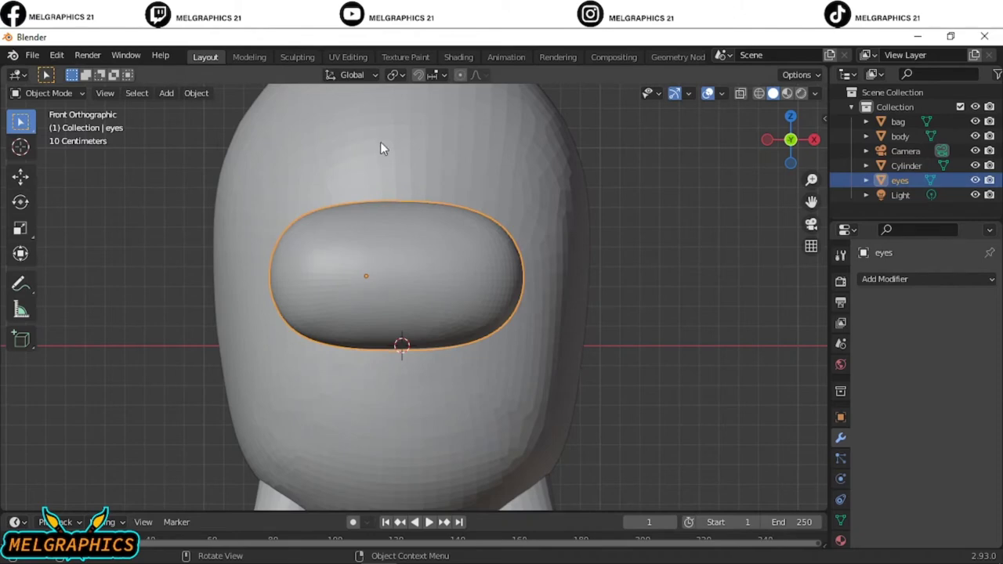
scroll(317, 311, down, 3)
scroll(478, 253, up, 2)
click(49, 216)
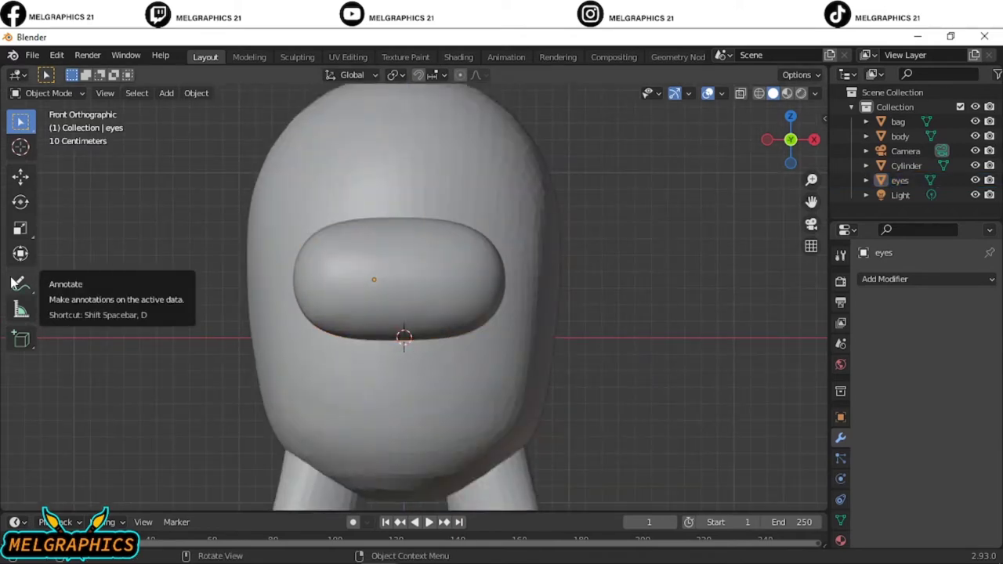
middle_drag(373, 186, 381, 402)
key(KP_1)
scroll(521, 188, down, 4)
scroll(522, 311, up, 4)
click(166, 92)
click(317, 215)
key(r)
text(z)
text(90)
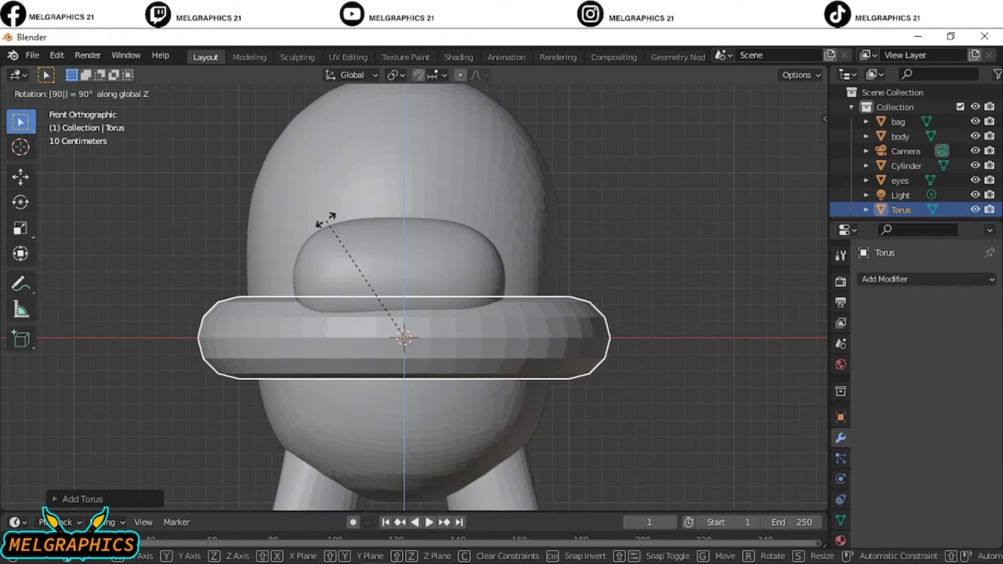
text(y)
key(Return)
text(r)
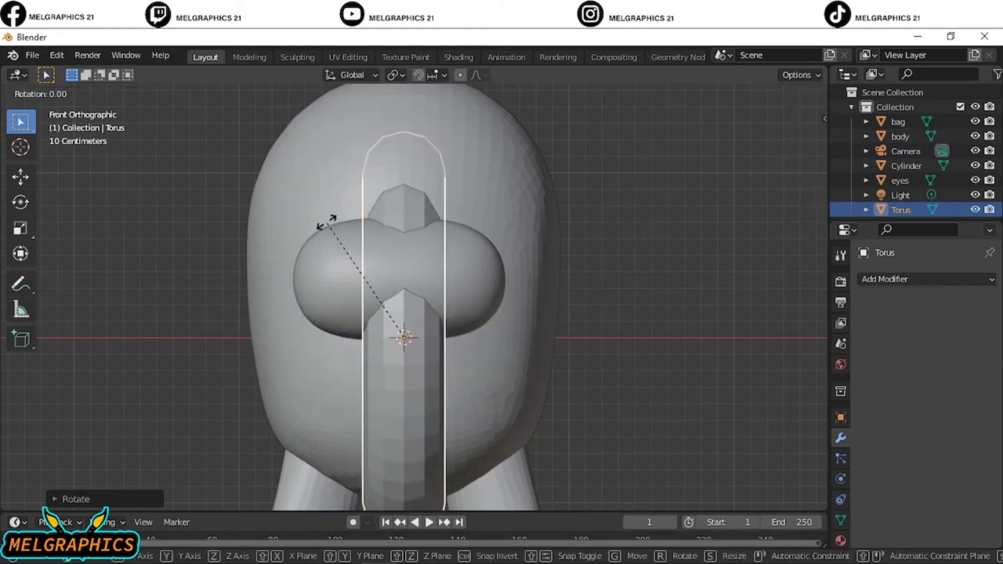
text(x)
text(90)
key(Return)
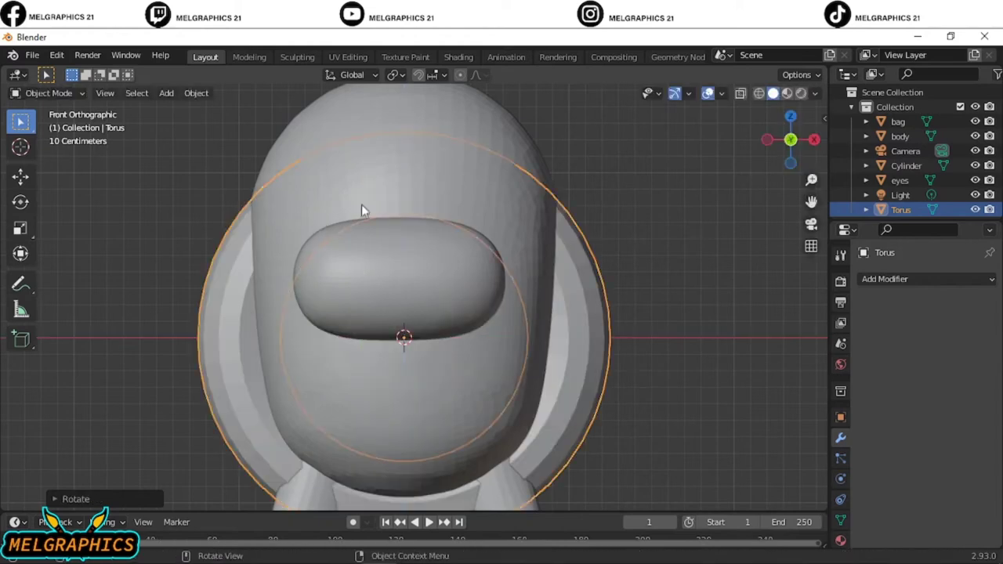
key(alt+a)
click(550, 369)
key(s)
click(454, 358)
key(s)
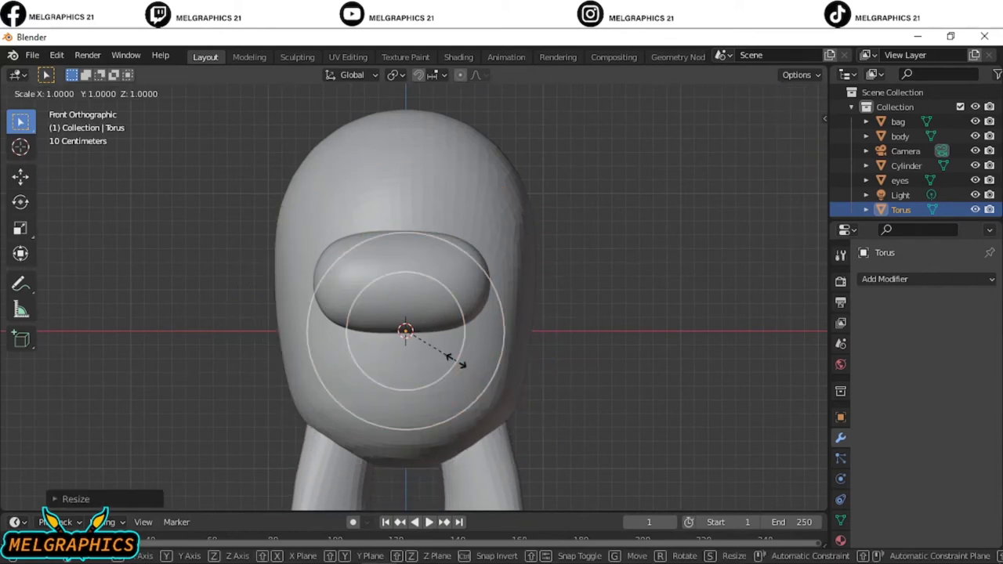
key(x)
click(505, 364)
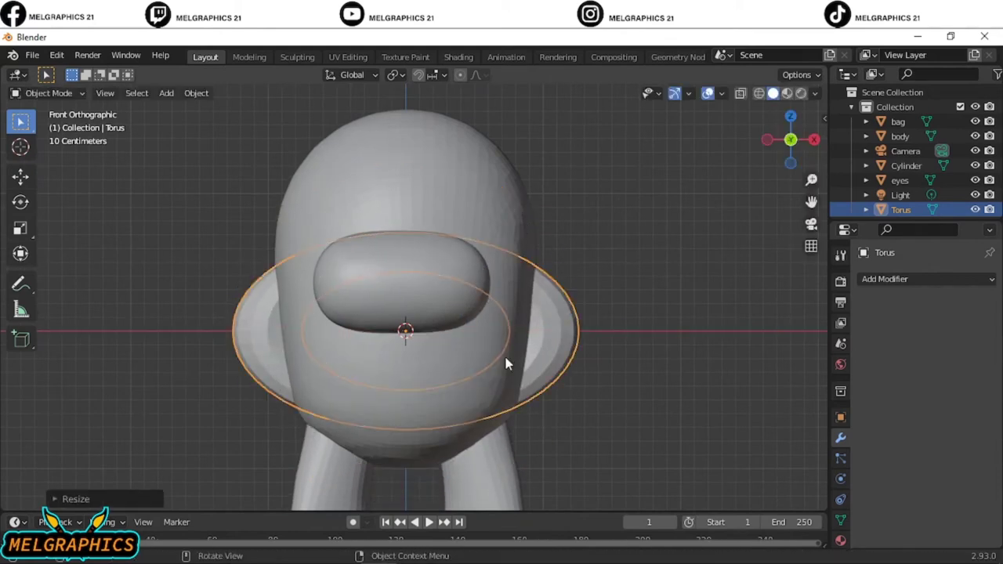
key(Delete)
click(398, 283)
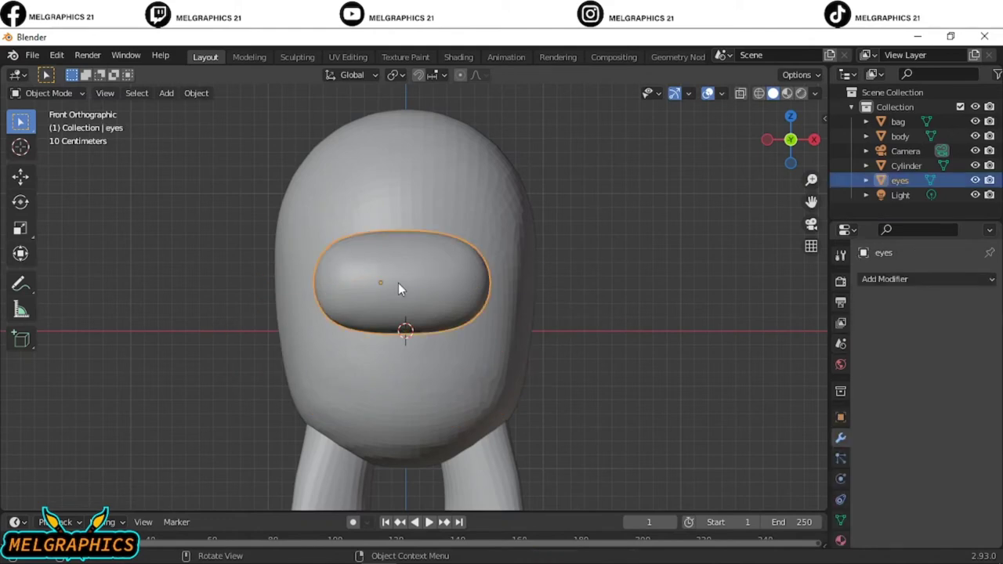
scroll(629, 350, down, 3)
mouse_move(629, 350)
middle_down()
mouse_move(589, 397)
mouse_move(546, 288)
mouse_move(329, 379)
mouse_move(556, 356)
mouse_move(731, 313)
middle_up()
scroll(541, 266, down, 2)
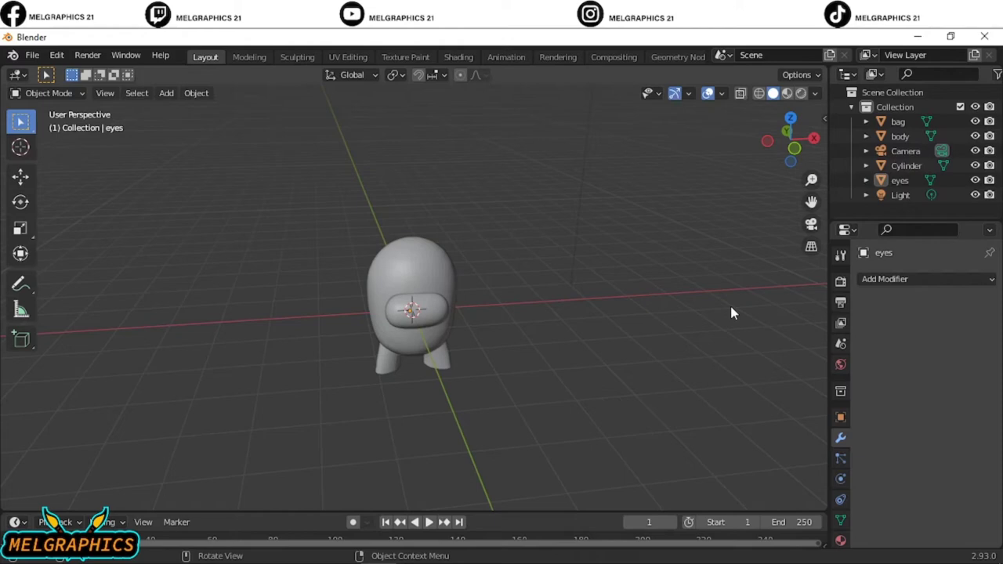
mouse_move(730, 313)
middle_down()
mouse_move(492, 351)
mouse_move(596, 313)
middle_up()
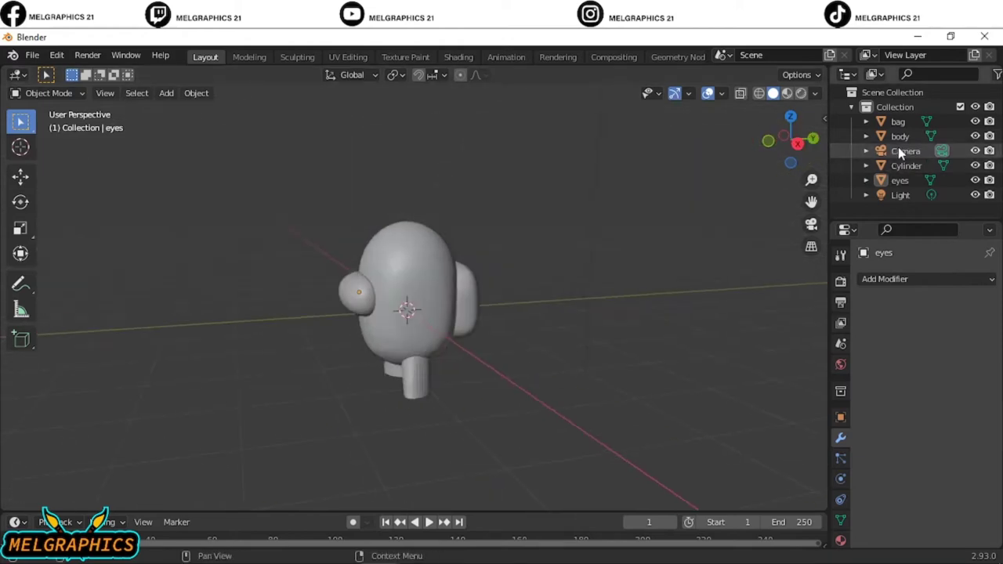
click(905, 151)
middle_drag(552, 363, 452, 254)
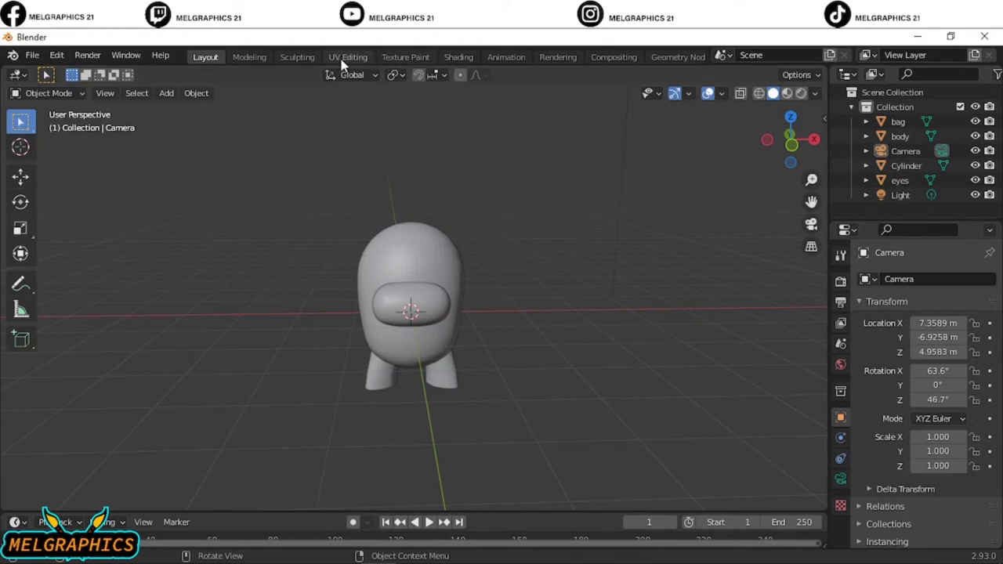
Select the body and give it a new material in the Shading workspace.
click(413, 58)
scroll(627, 323, up, 4)
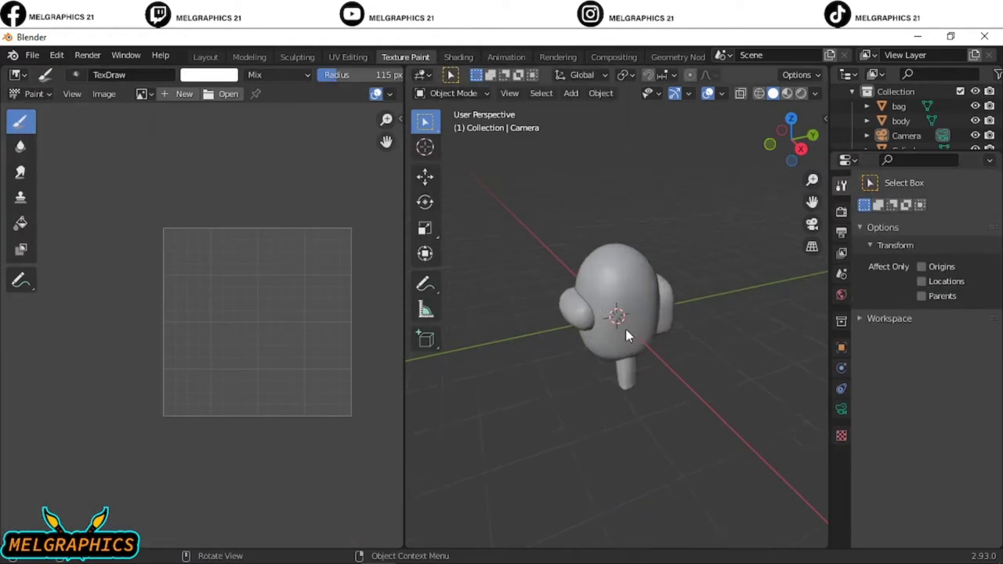
click(642, 359)
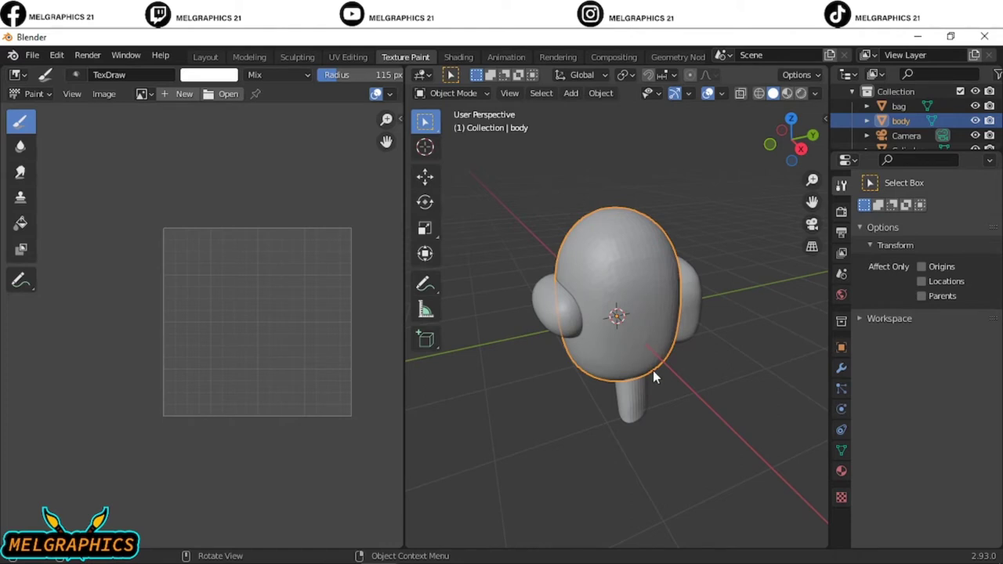
click(458, 56)
click(728, 302)
click(522, 351)
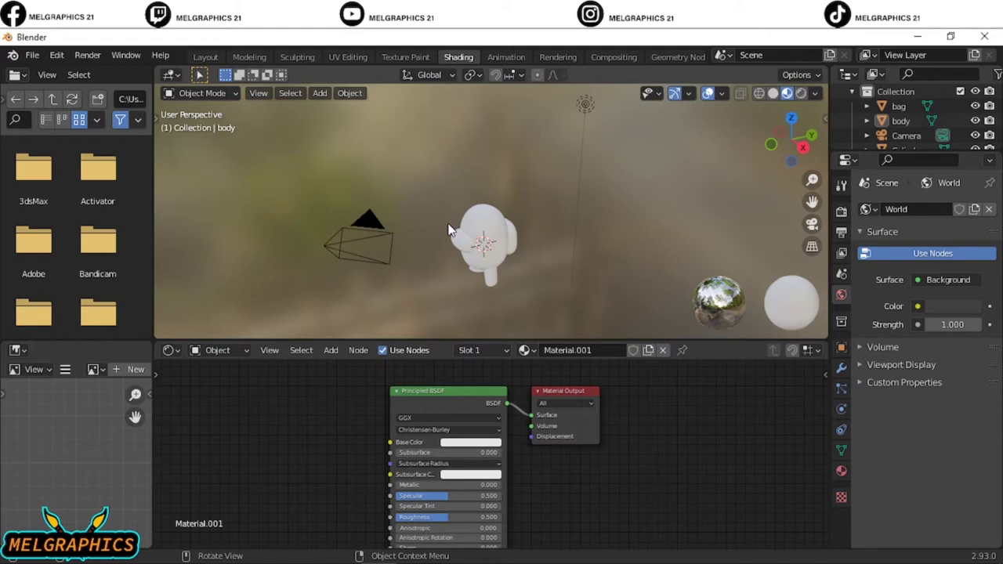
Give the eye piece a new material with a light blue (azure) Subsurface Color.
scroll(450, 230, up, 4)
click(414, 296)
click(442, 354)
click(514, 350)
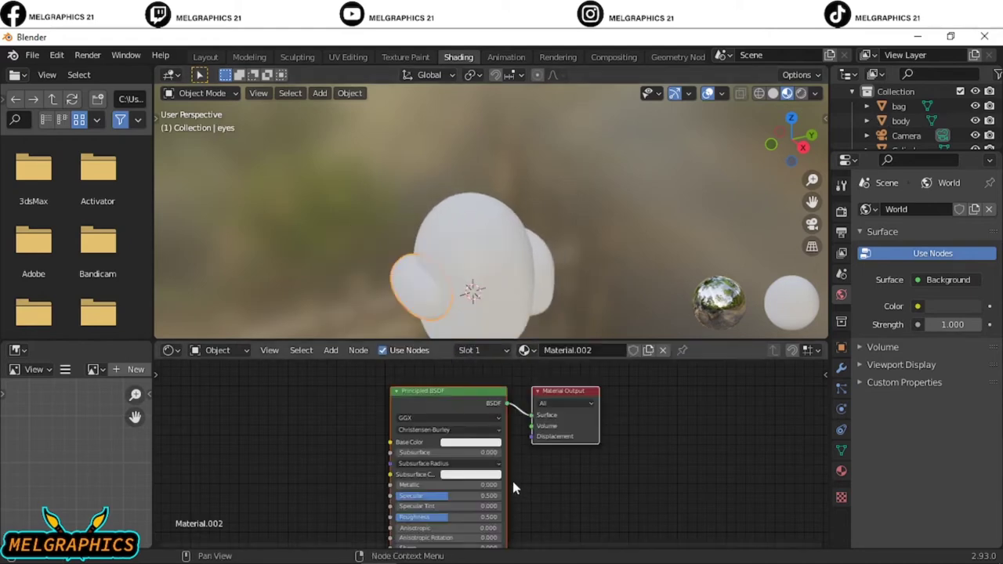
click(469, 474)
click(515, 383)
drag(515, 384, 520, 354)
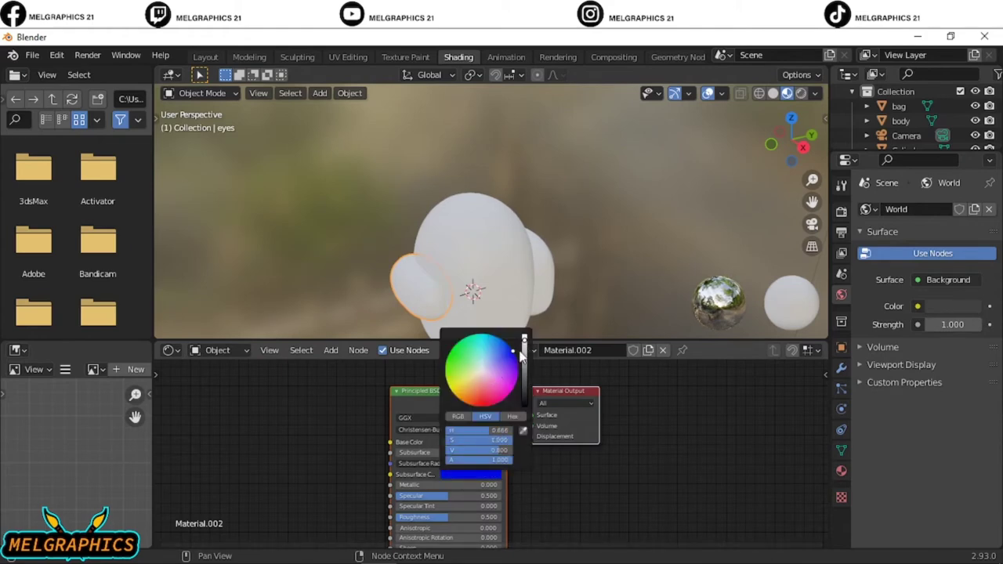
drag(470, 430, 455, 430)
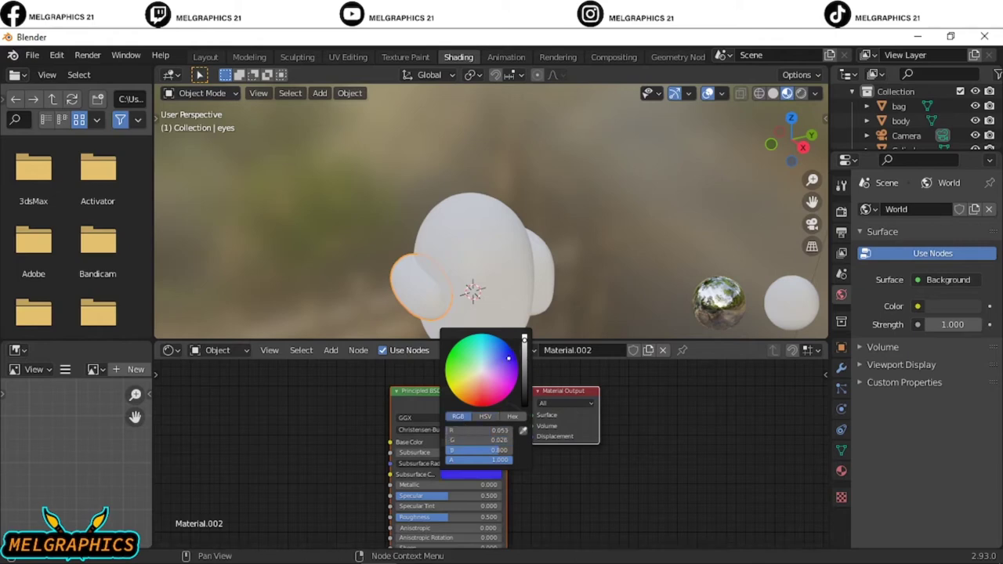
Set the World color to dark purple.
click(528, 311)
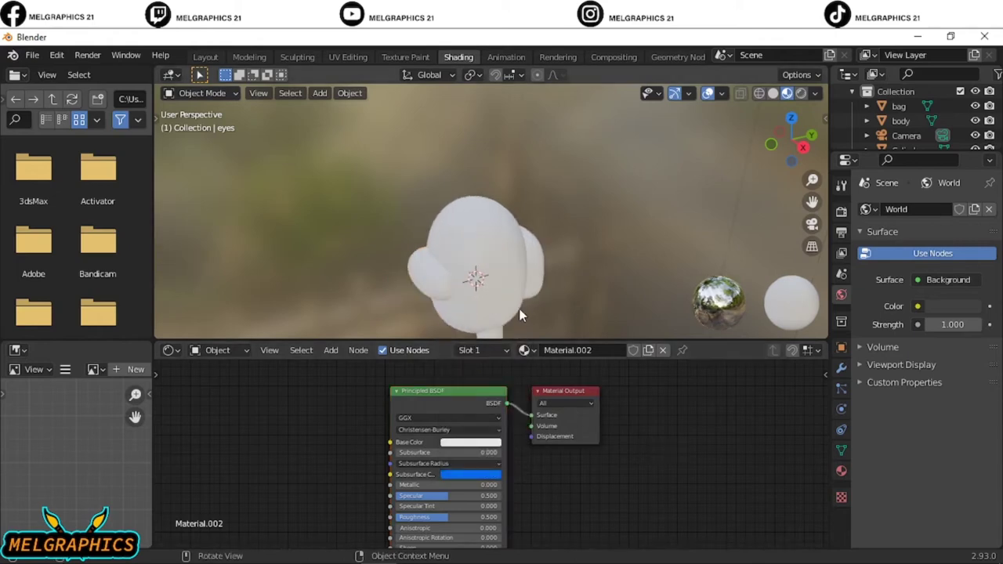
click(952, 307)
click(911, 218)
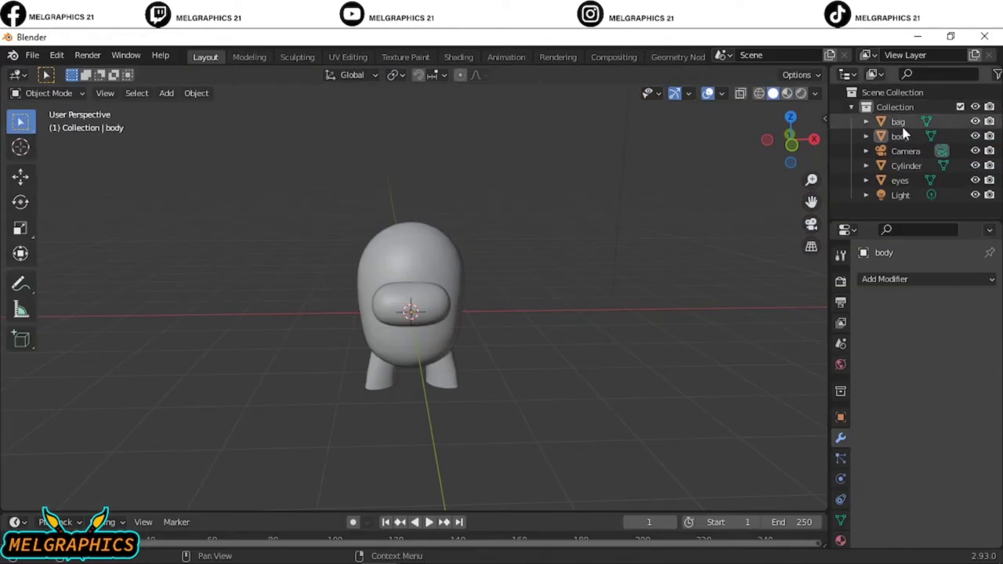
In Layout, expand the body's Texture Space settings and try a pink world colour.
right_click(903, 135)
scroll(884, 436, down, 3)
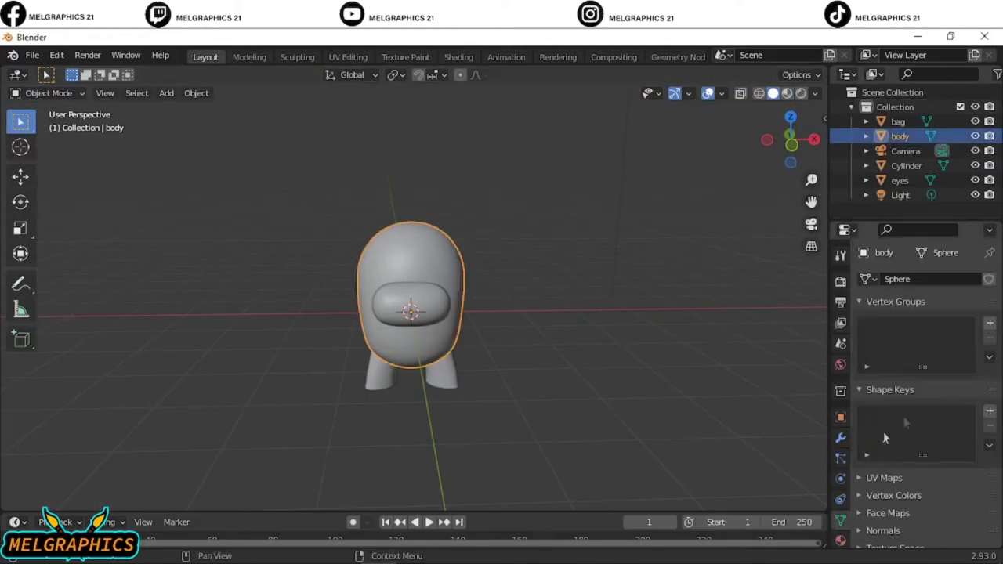
scroll(893, 470, down, 2)
click(897, 484)
scroll(897, 484, down, 3)
click(839, 364)
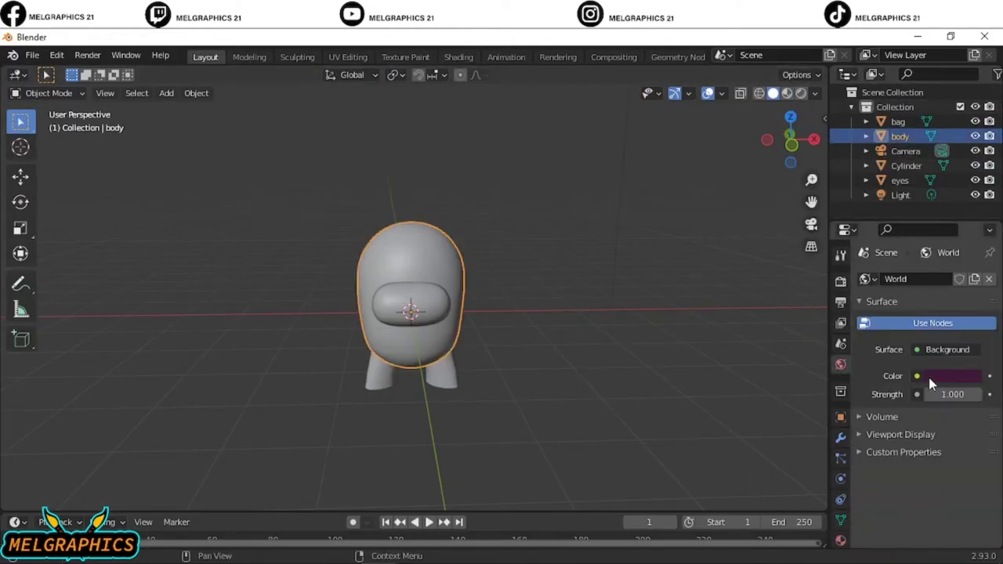
click(932, 378)
click(937, 249)
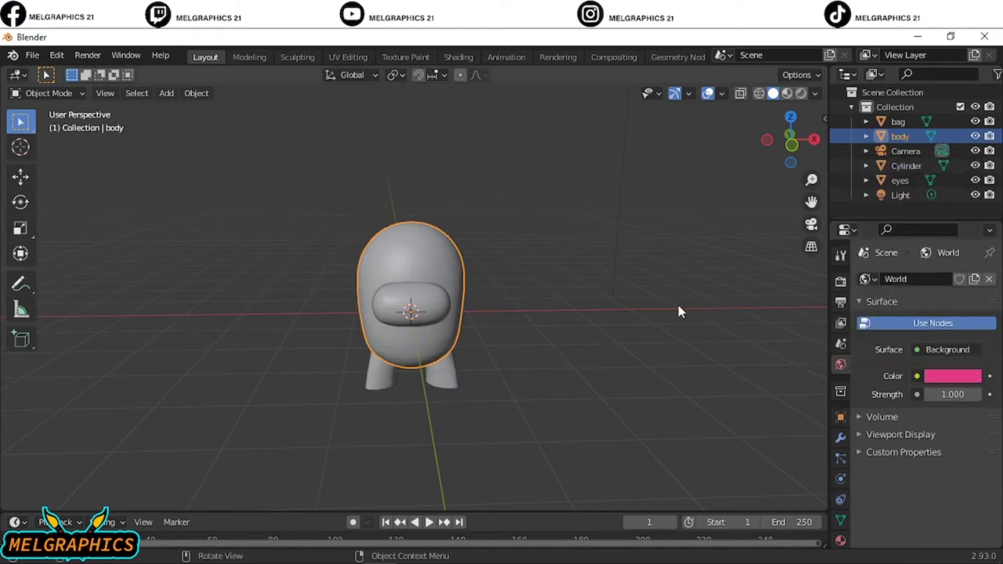
click(676, 275)
Try a higher world Strength, revert to dark purple, then Texture Paint the body with Soften.
click(899, 136)
drag(948, 394, 991, 394)
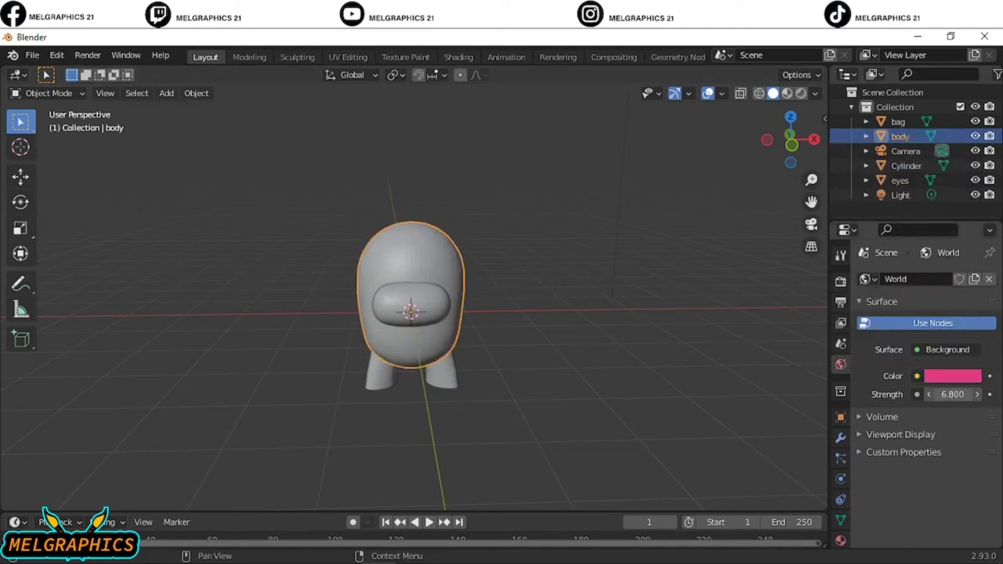
drag(926, 394, 933, 394)
key(i)
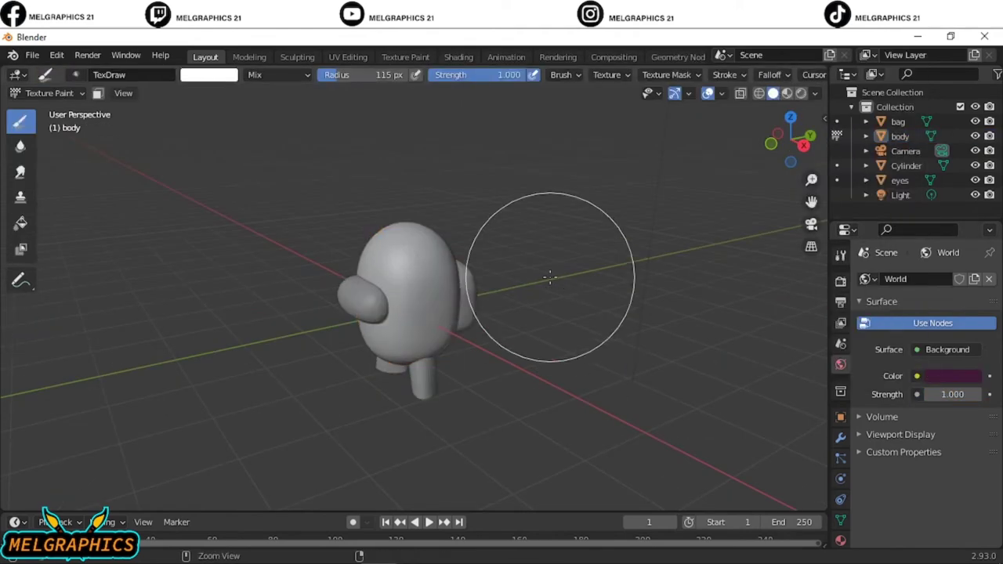
click(441, 309)
click(418, 290)
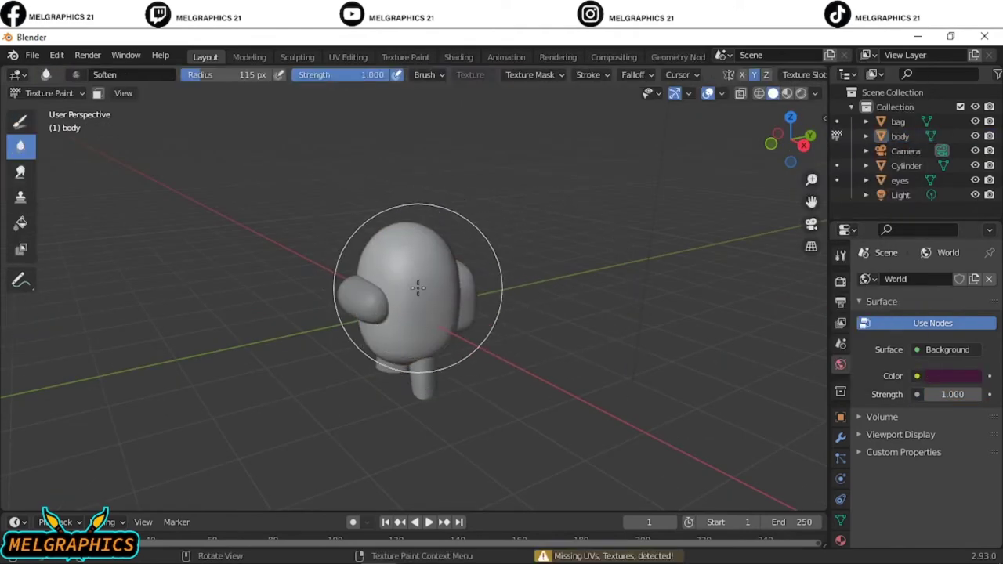
Return from Texture Paint to Object Mode and smooth-shade the body.
scroll(385, 232, up, 4)
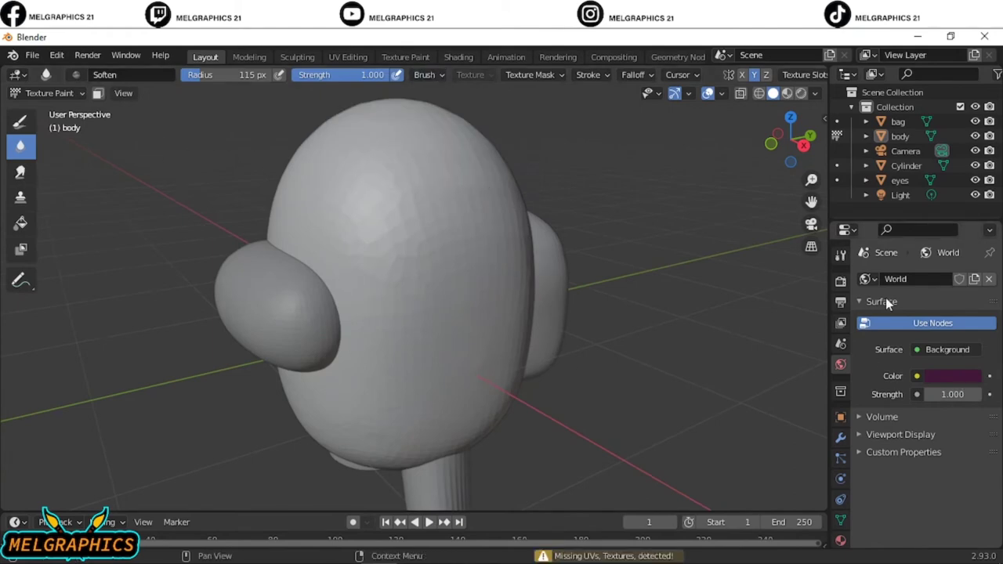
click(20, 223)
click(837, 137)
right_click(380, 85)
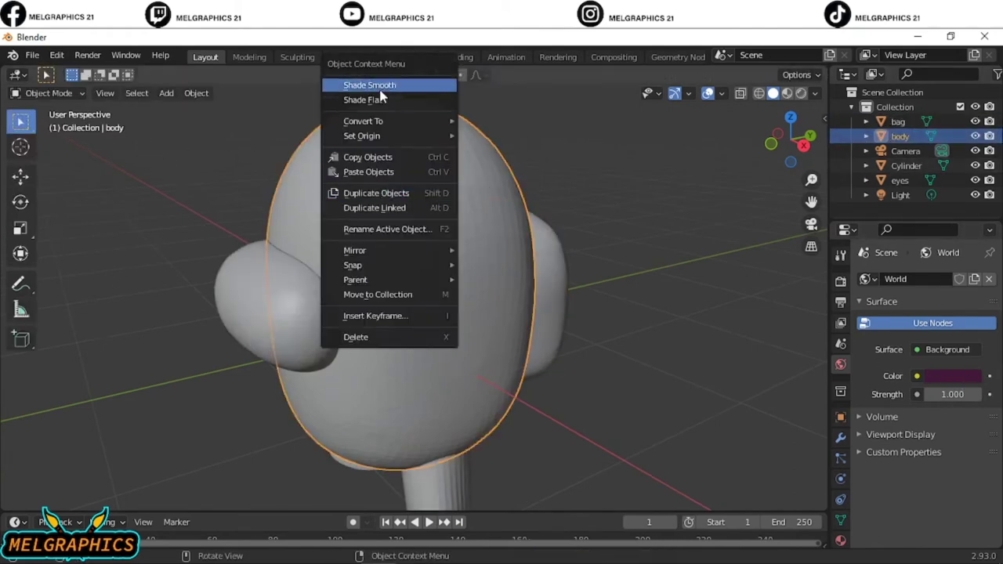
click(381, 84)
Smooth-shade the bag and the legs cylinder.
click(292, 312)
right_click(510, 292)
click(509, 292)
middle_drag(509, 292, 614, 378)
click(337, 470)
right_click(467, 296)
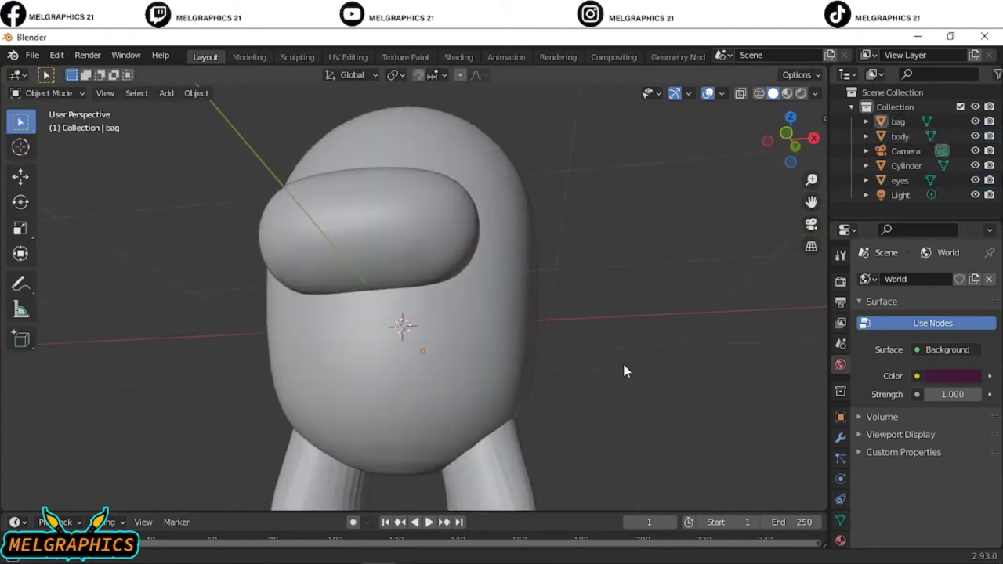
click(467, 292)
Smooth-shade the remaining leg and snap to Front Orthographic view.
middle_drag(466, 292, 447, 459)
click(337, 423)
right_click(450, 301)
click(470, 292)
mouse_move(470, 292)
middle_down()
mouse_move(565, 370)
mouse_move(562, 413)
mouse_move(751, 407)
middle_up()
key(KP_1)
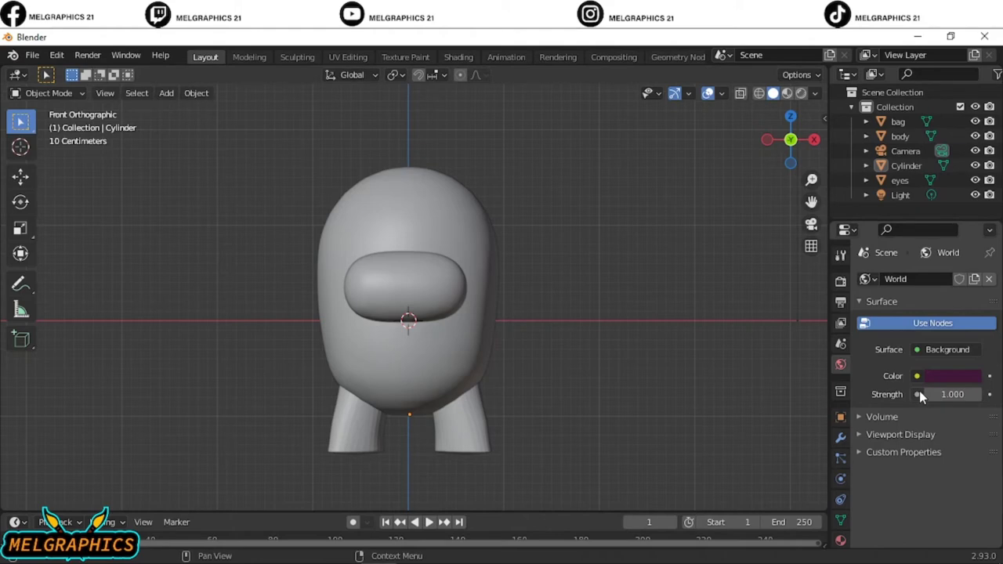
Browse the UV Editing, Rendering and Modeling workspaces, check World and Scene settings, then settle in Shading.
click(348, 56)
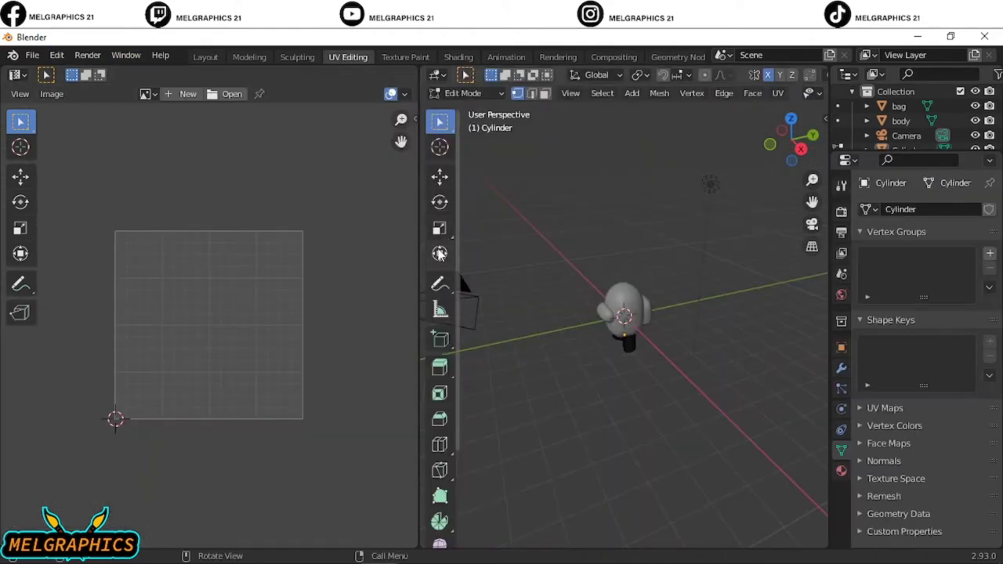
click(458, 56)
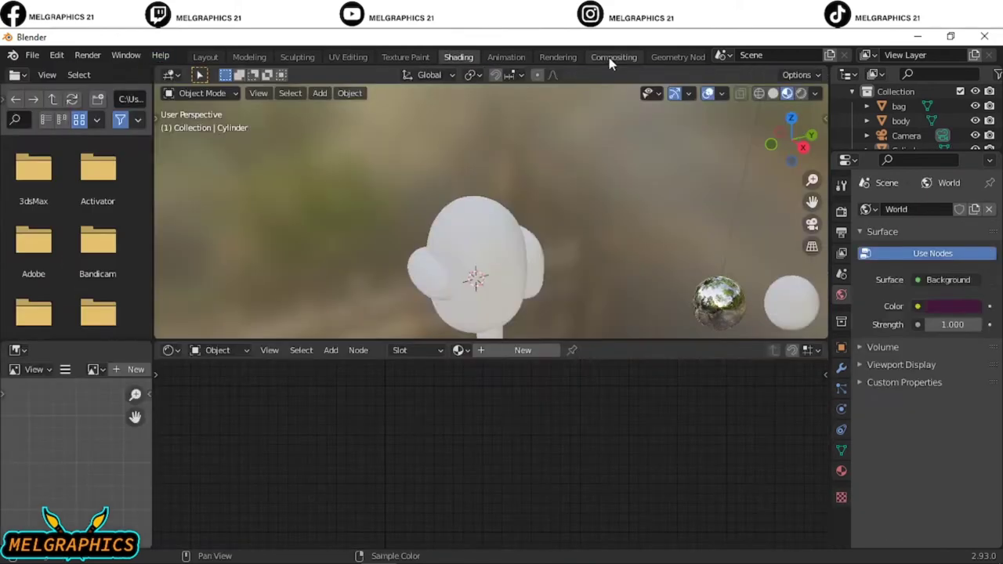
click(557, 57)
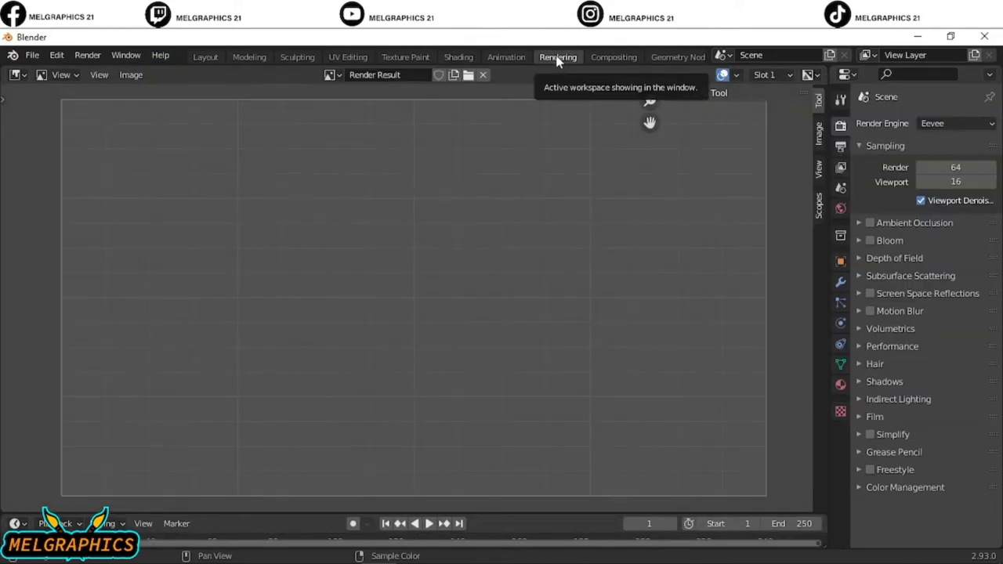
click(245, 57)
middle_drag(421, 377, 510, 396)
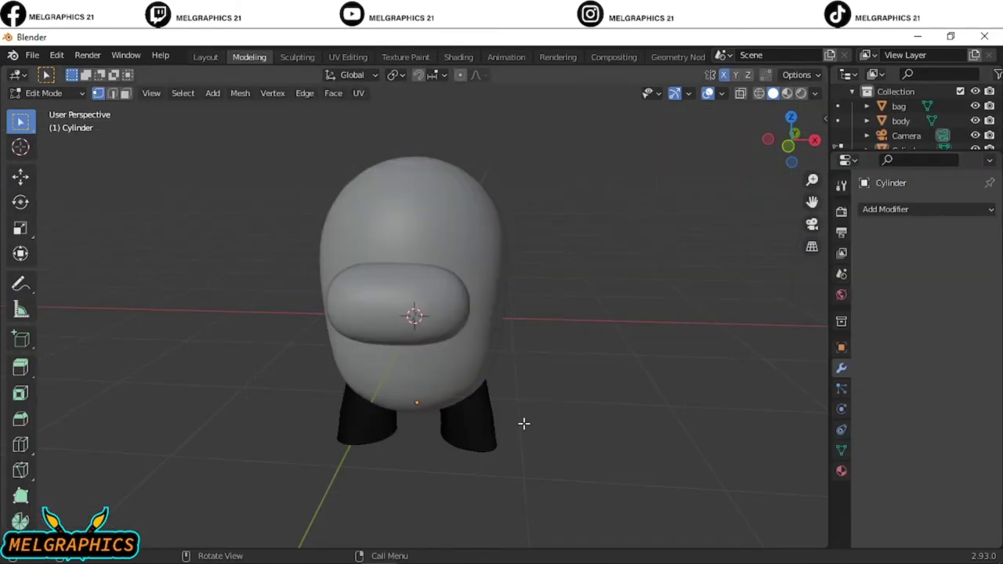
click(841, 293)
click(843, 273)
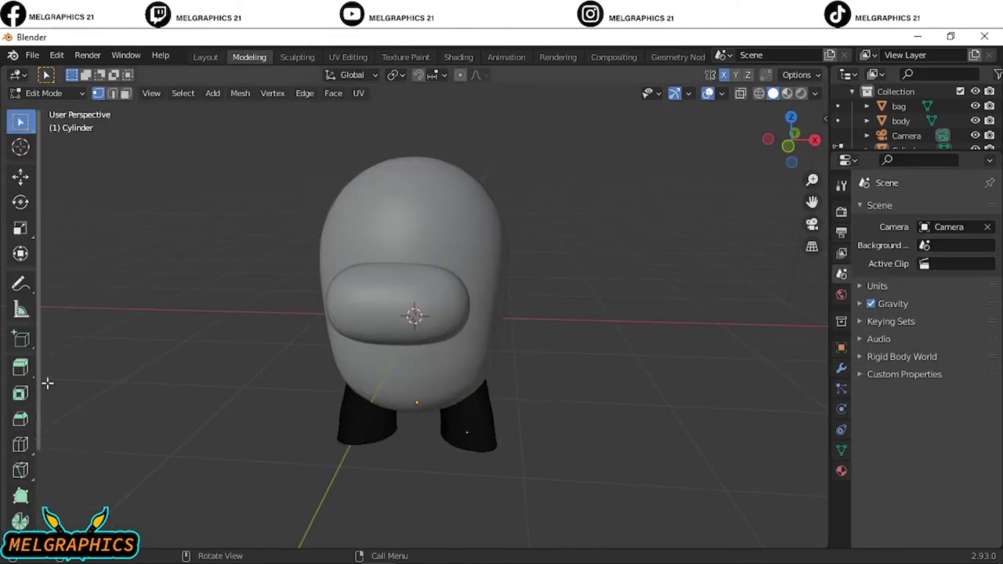
click(452, 59)
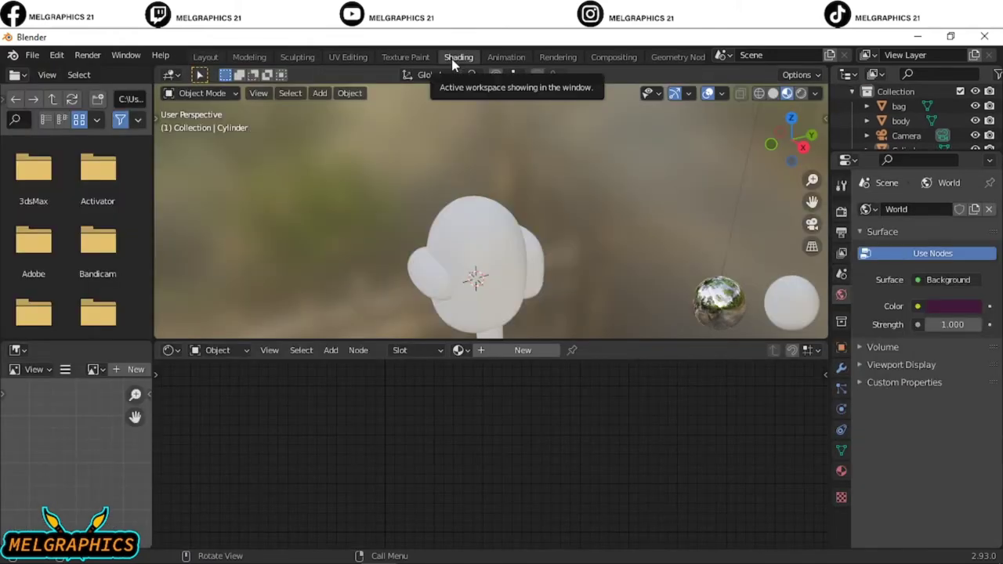
Set the eye piece's Base Color to blue.
click(441, 277)
click(523, 350)
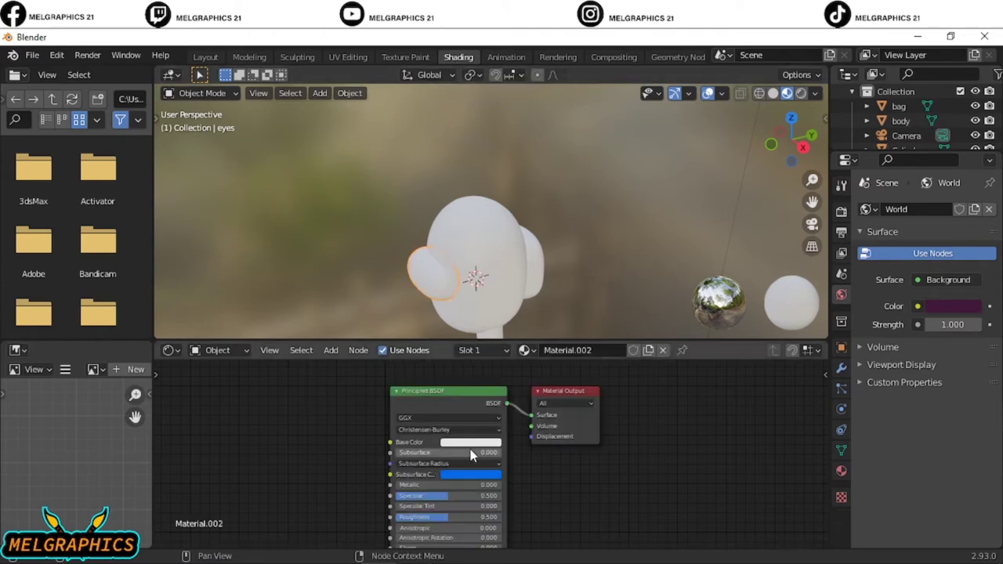
click(470, 442)
mouse_move(486, 338)
mouse_down()
mouse_move(510, 354)
mouse_move(518, 332)
mouse_up()
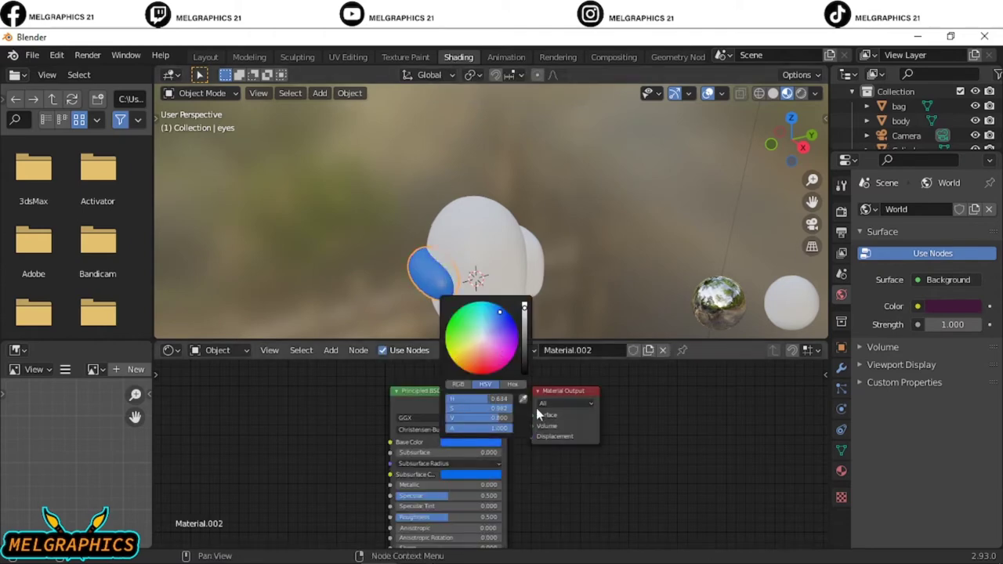
click(470, 443)
click(487, 368)
drag(487, 369, 458, 333)
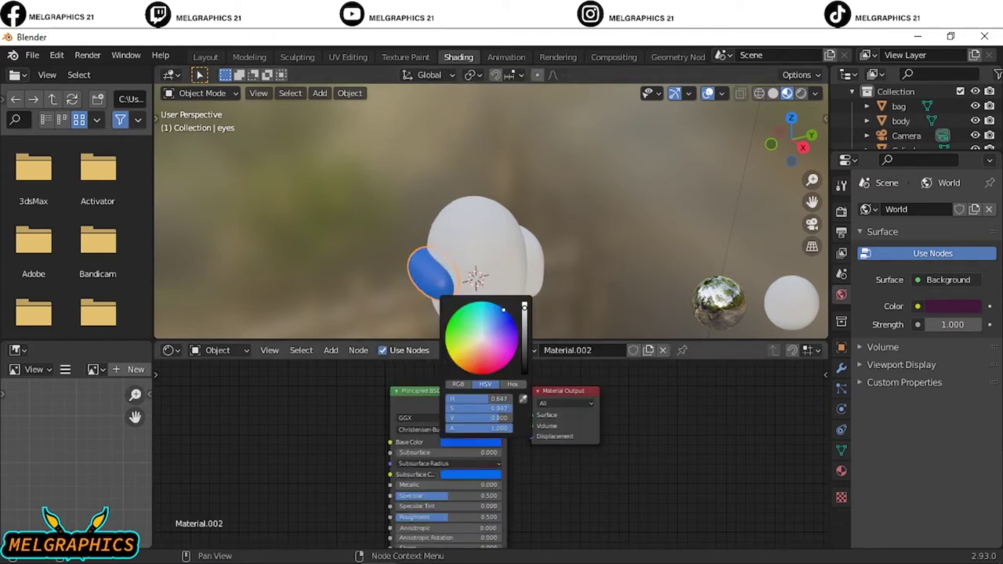
Give the bag a new material with a red Base Color.
click(532, 270)
click(519, 350)
click(470, 442)
drag(479, 337, 487, 373)
click(476, 227)
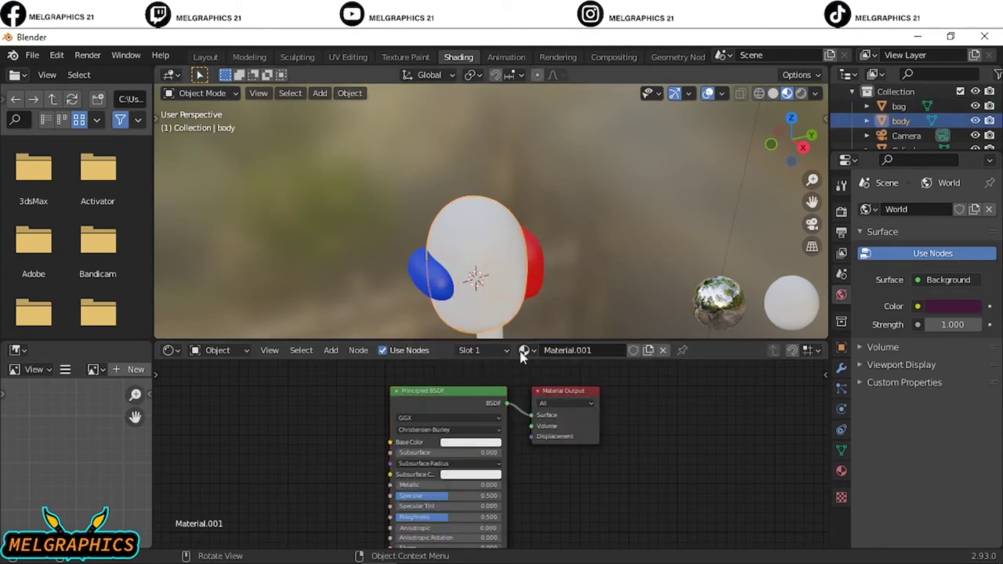
Give the legs cylinder a new material and set its Base Color.
click(470, 443)
click(482, 318)
click(564, 351)
click(468, 451)
Change the body's Base Color to magenta.
click(454, 356)
click(543, 265)
click(529, 269)
click(470, 443)
click(490, 318)
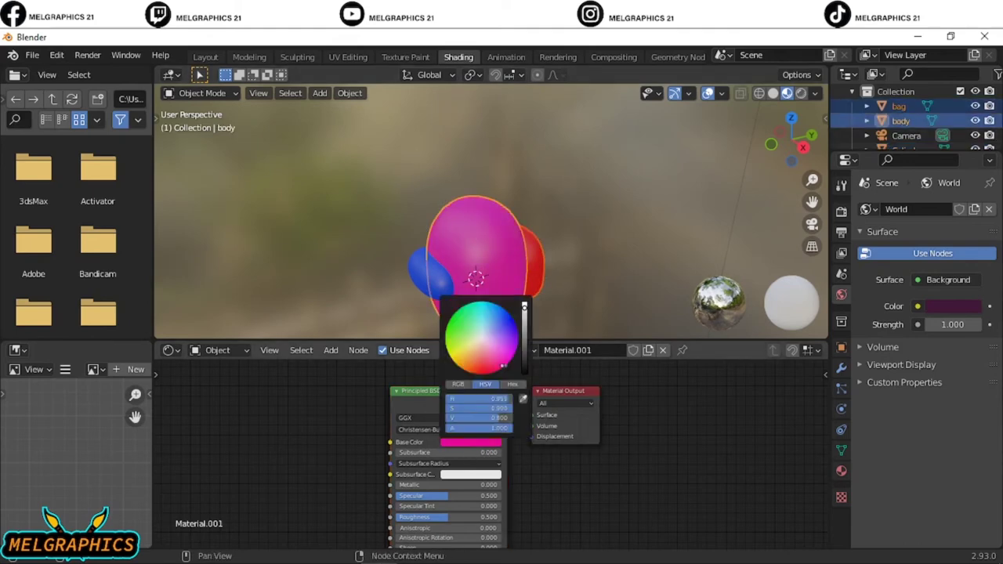
click(573, 278)
Check the leg's colour and make the bag's Base Color magenta.
click(482, 317)
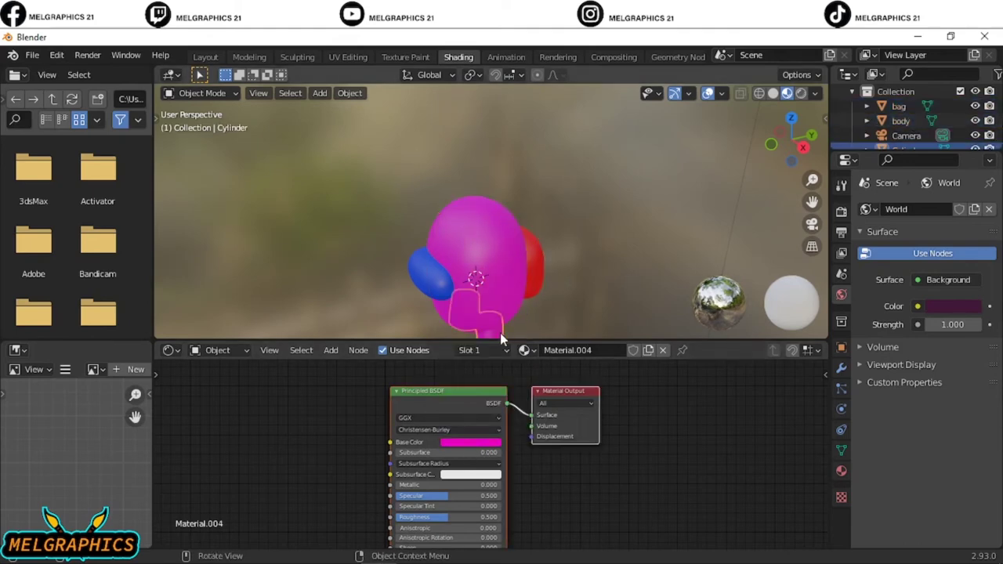
click(470, 443)
click(511, 276)
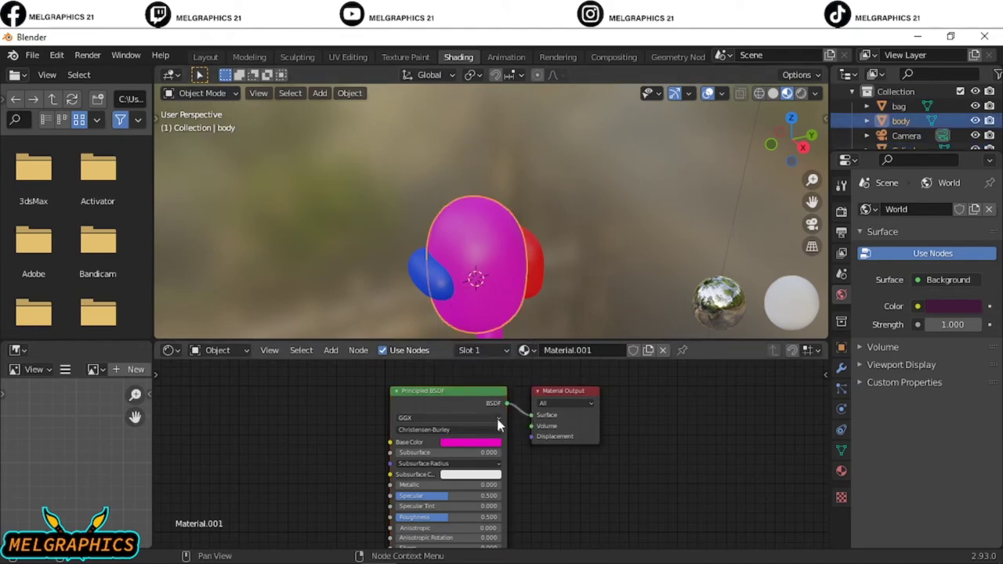
click(537, 266)
click(470, 443)
key(Return)
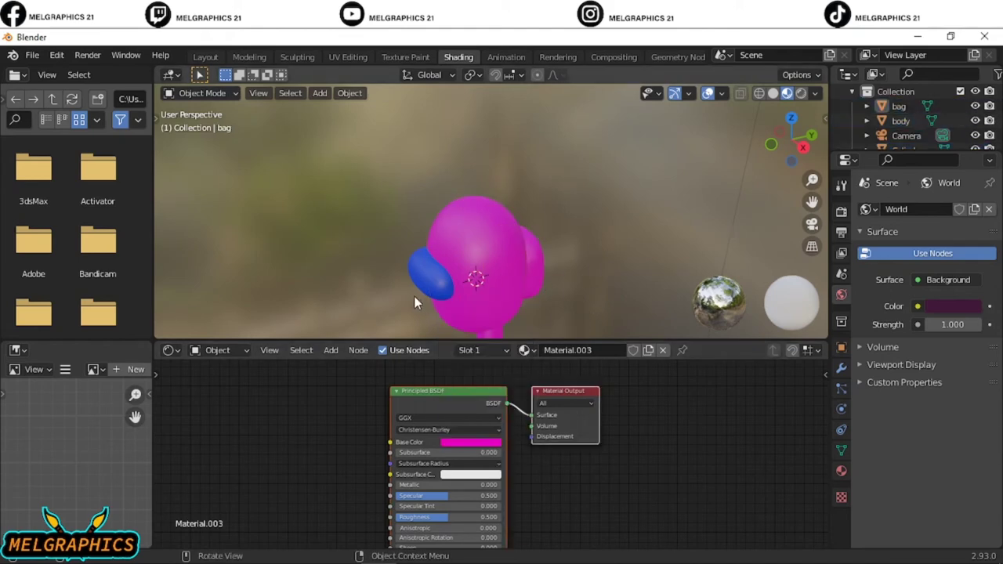
click(413, 295)
Make the visor's Base Color teal.
click(470, 443)
click(458, 329)
click(710, 305)
click(331, 350)
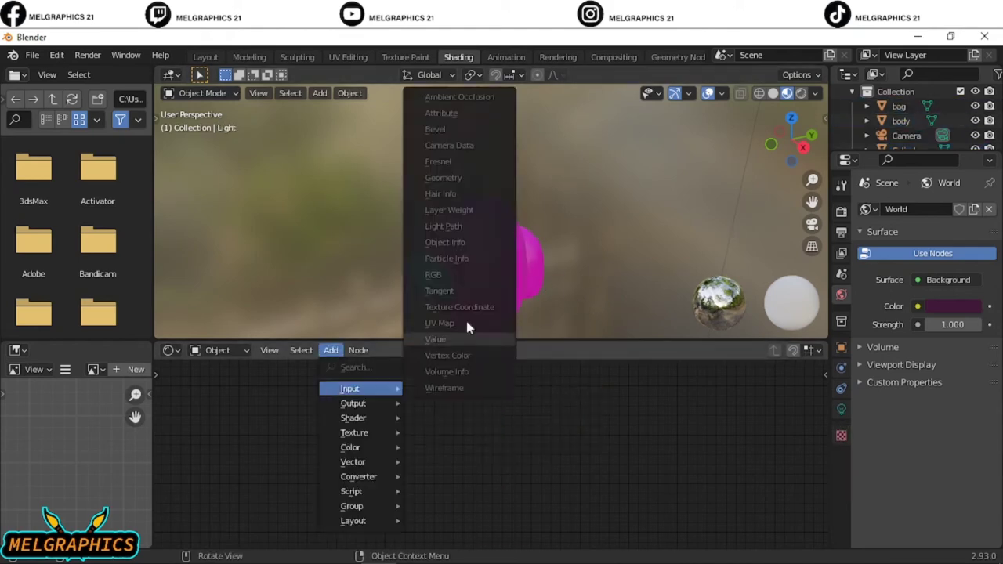
click(205, 56)
click(459, 56)
click(330, 350)
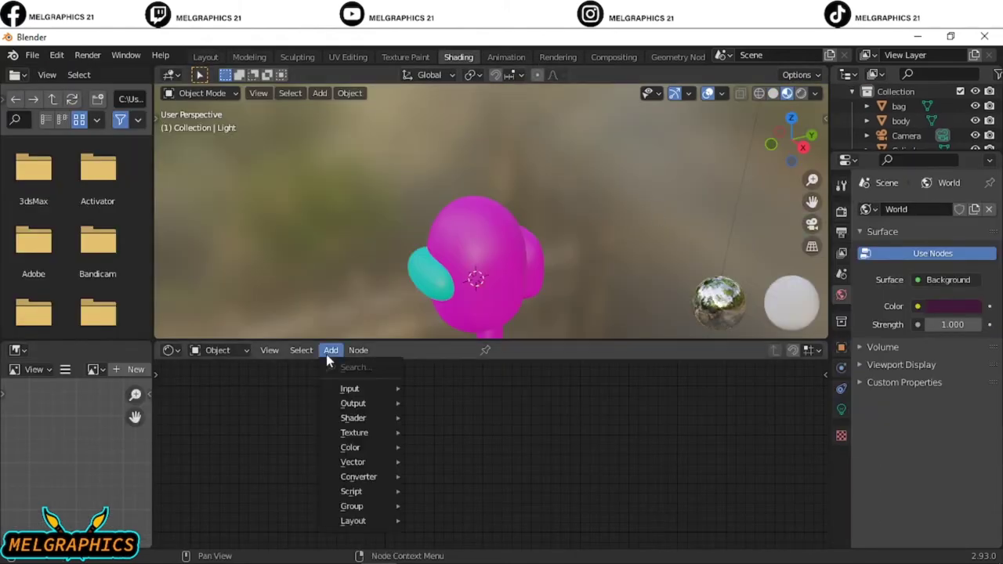
Try a Gradient Texture on the body's Base Color, then delete it.
click(521, 287)
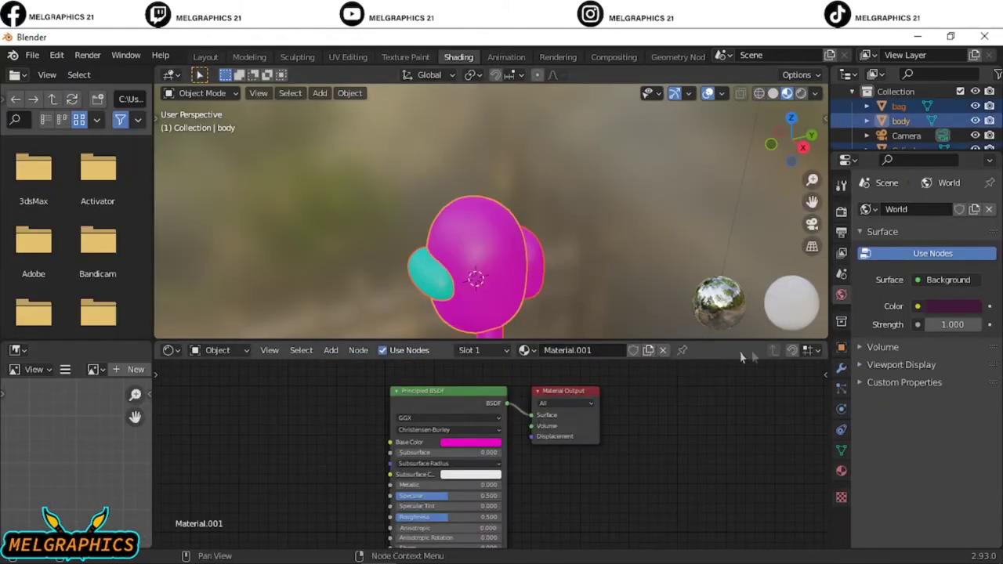
click(331, 350)
mouse_move(354, 432)
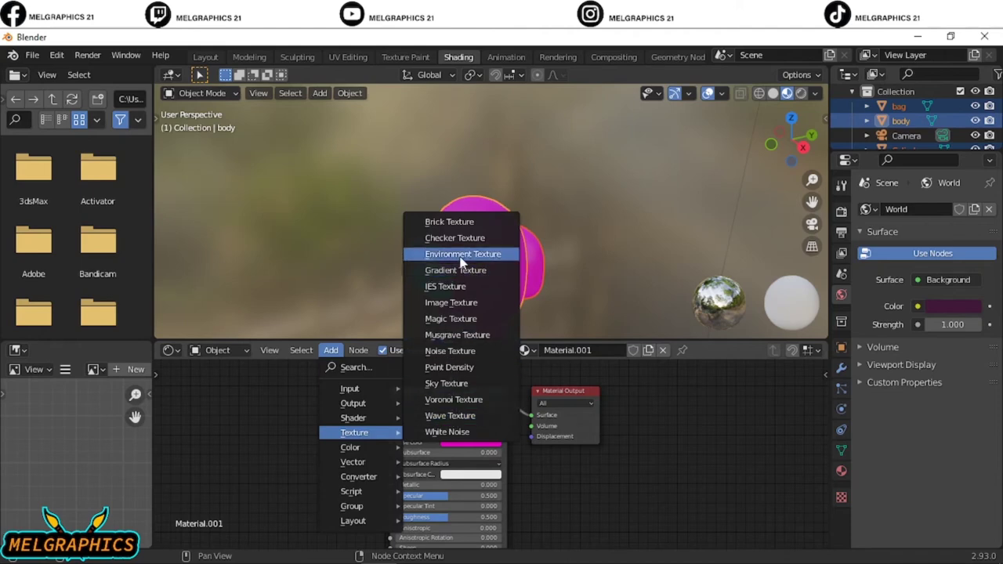
click(454, 270)
click(298, 418)
mouse_move(299, 418)
mouse_down()
mouse_move(389, 443)
mouse_move(310, 402)
mouse_up()
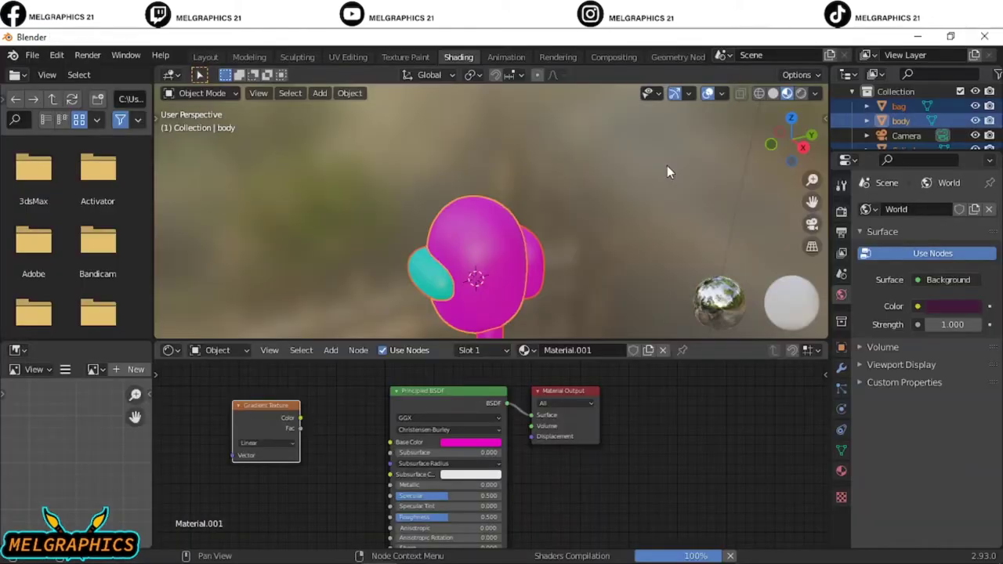
key(x)
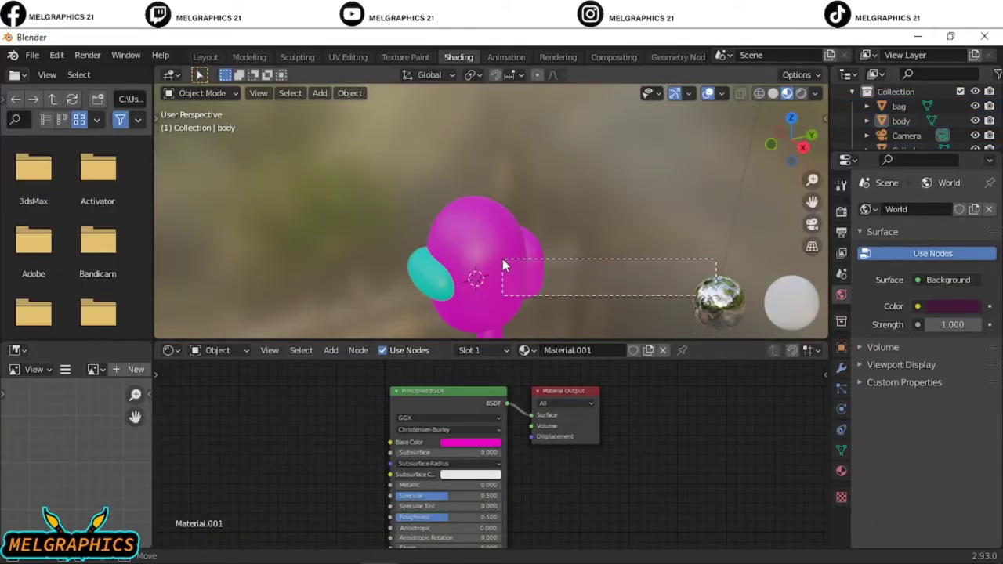
click(603, 235)
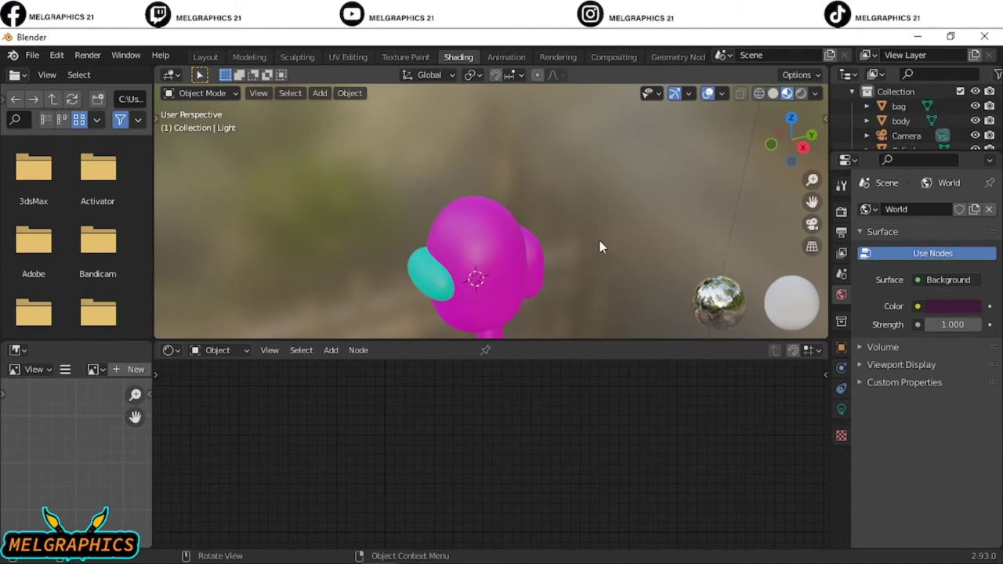
scroll(611, 247, down, 3)
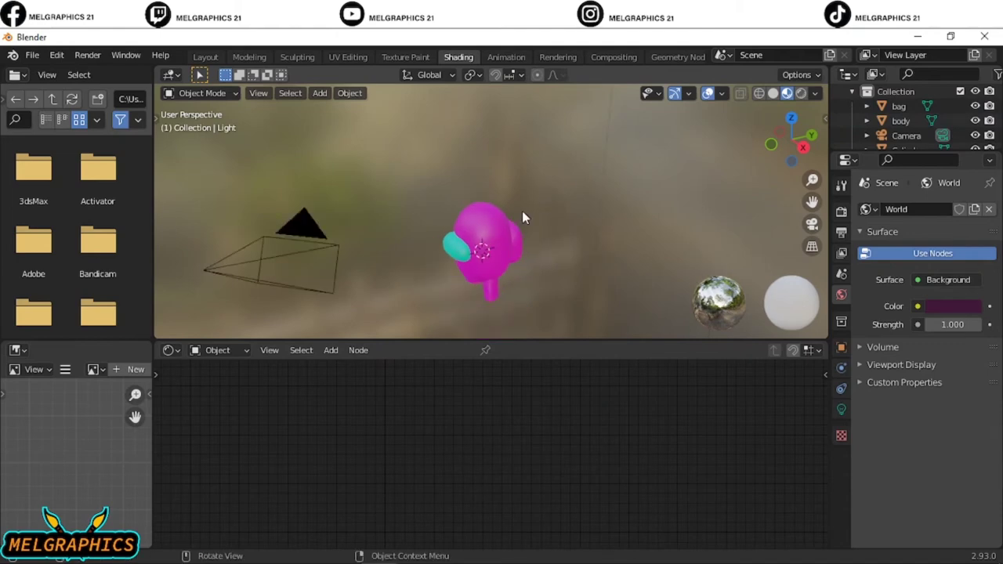
Set the world Background node's Color to light blue.
right_click(498, 239)
click(561, 183)
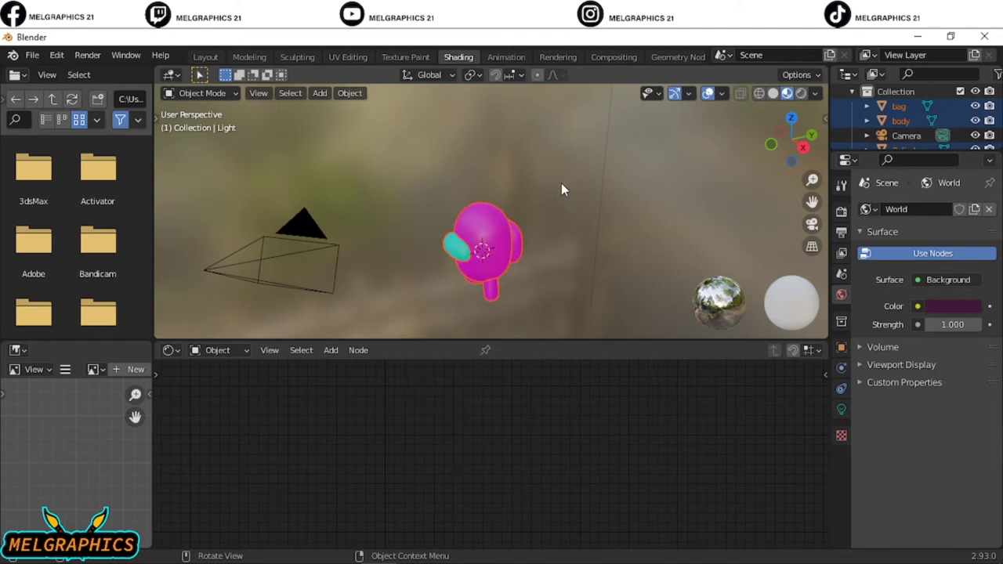
click(429, 415)
drag(439, 390, 470, 390)
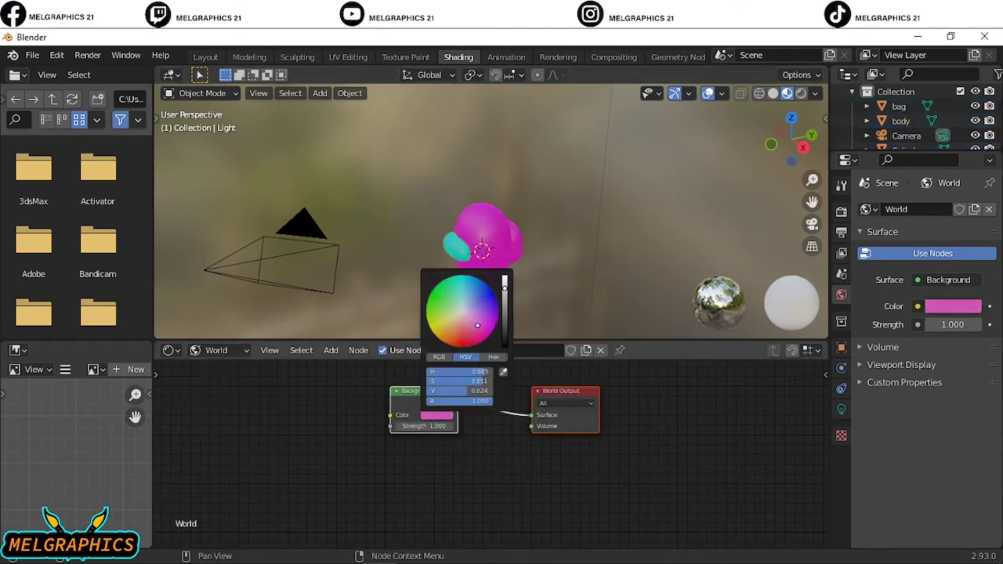
click(453, 314)
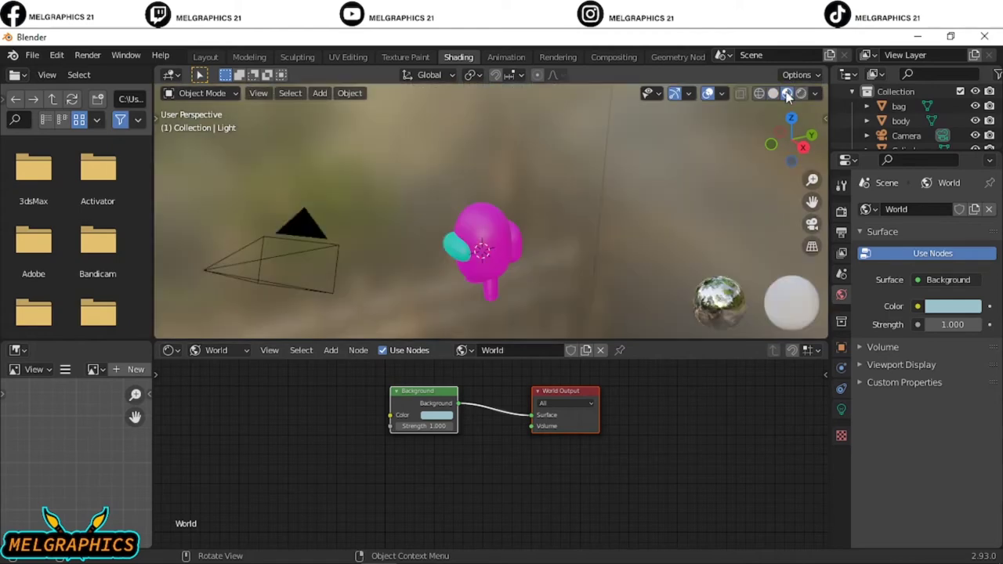
Switch the node editor back to Object and select the body to show Material.001.
click(824, 118)
key(n)
click(771, 94)
click(787, 93)
drag(539, 192, 439, 302)
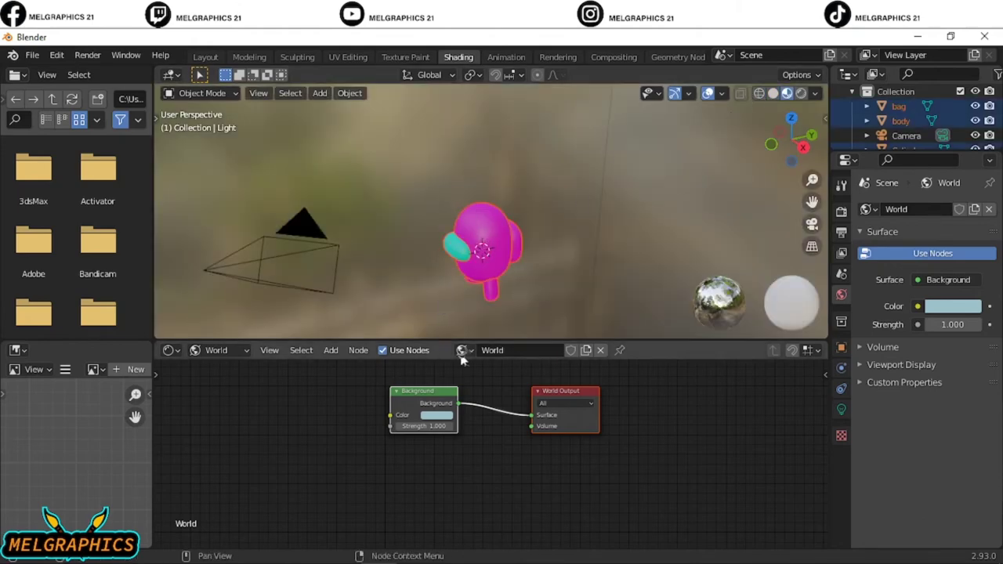
click(331, 351)
click(212, 351)
click(218, 365)
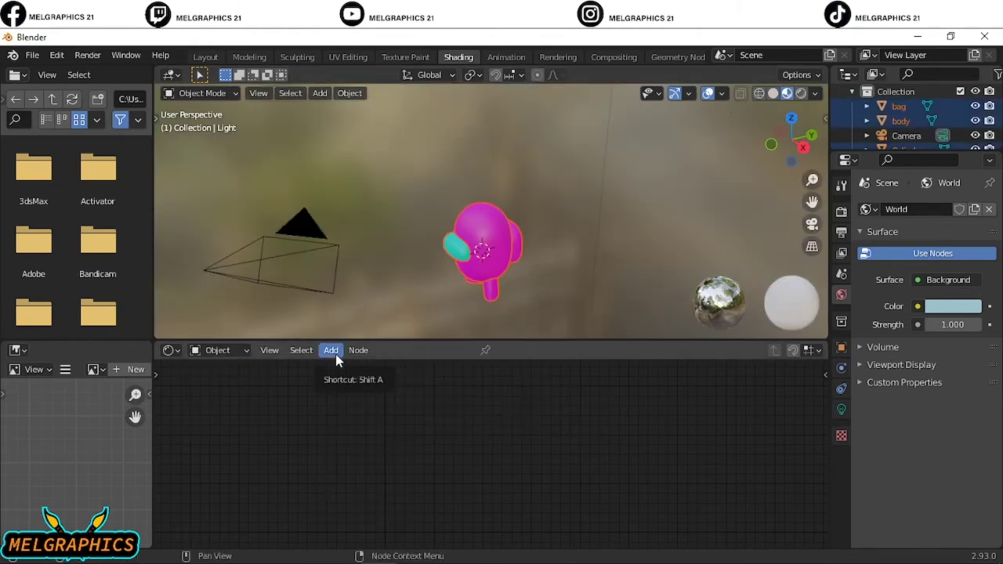
click(476, 224)
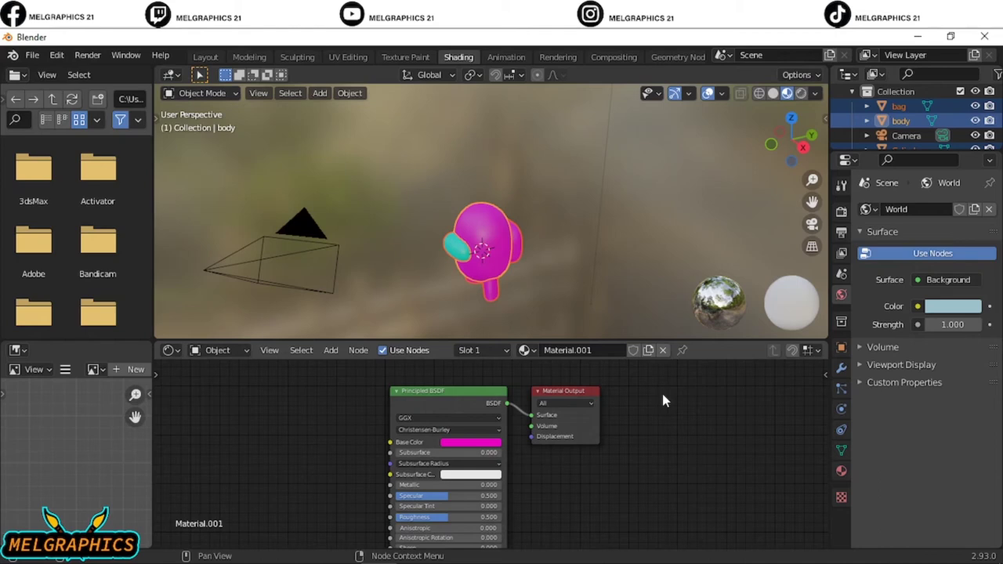
Lower the body's roughness to 0.223 and raise its metallic above 0.300.
click(188, 117)
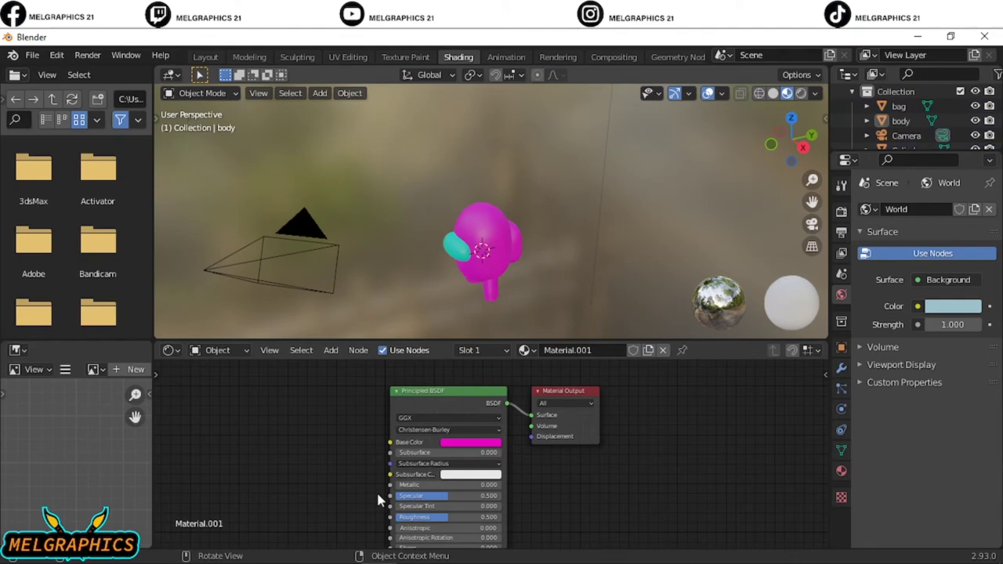
scroll(490, 505, down, 2)
scroll(490, 505, up, 5)
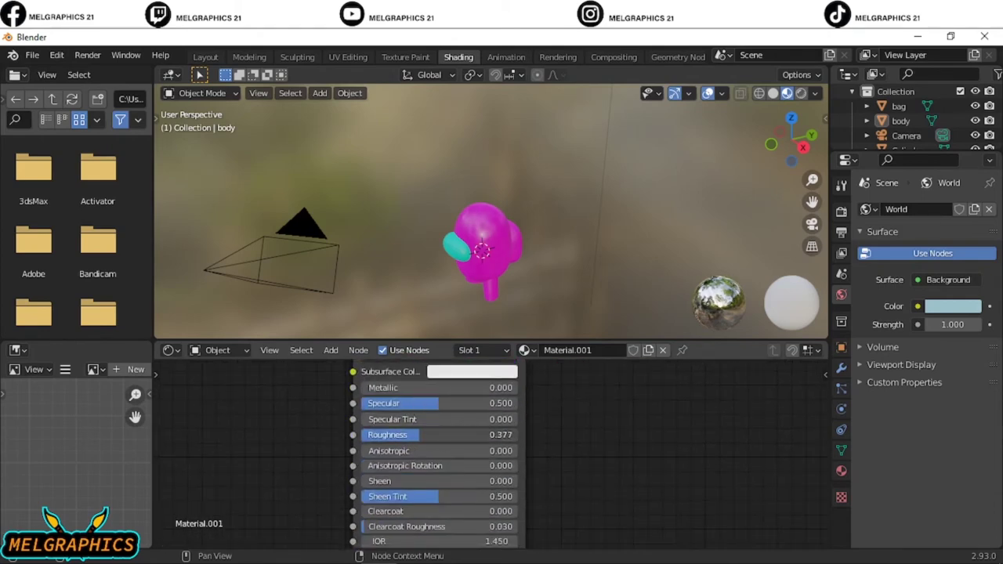
click(482, 251)
drag(423, 435, 404, 434)
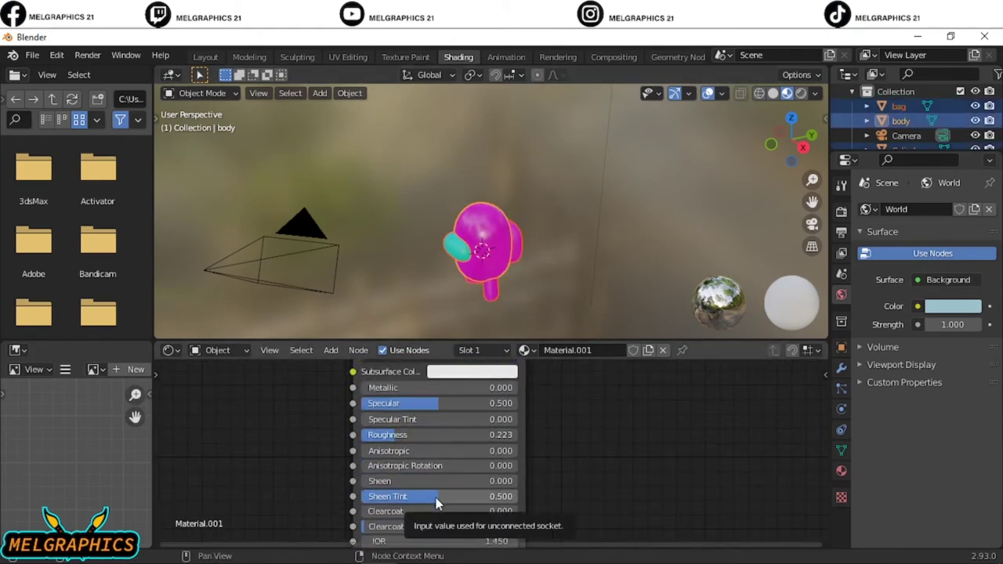
click(505, 496)
key(Return)
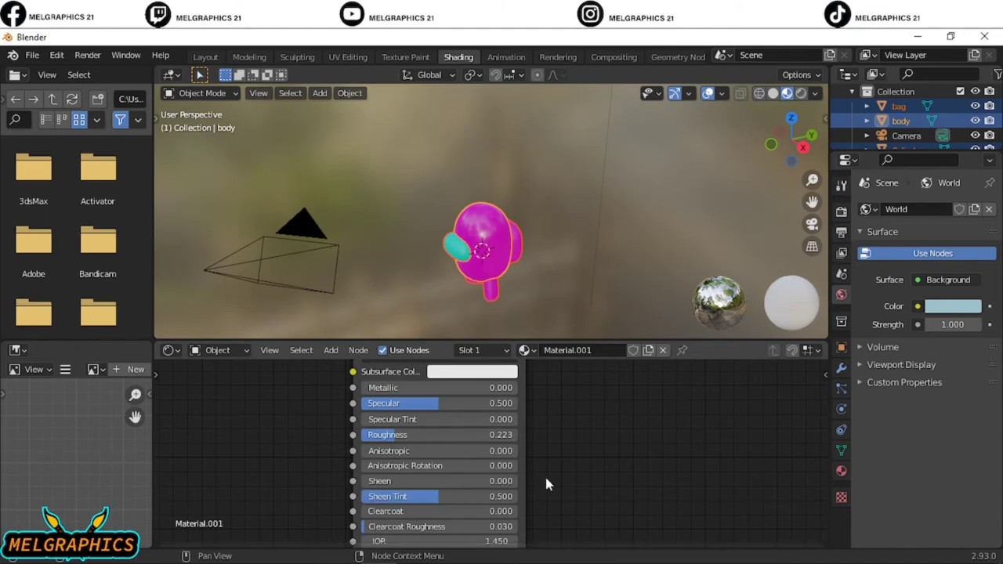
drag(387, 387, 431, 387)
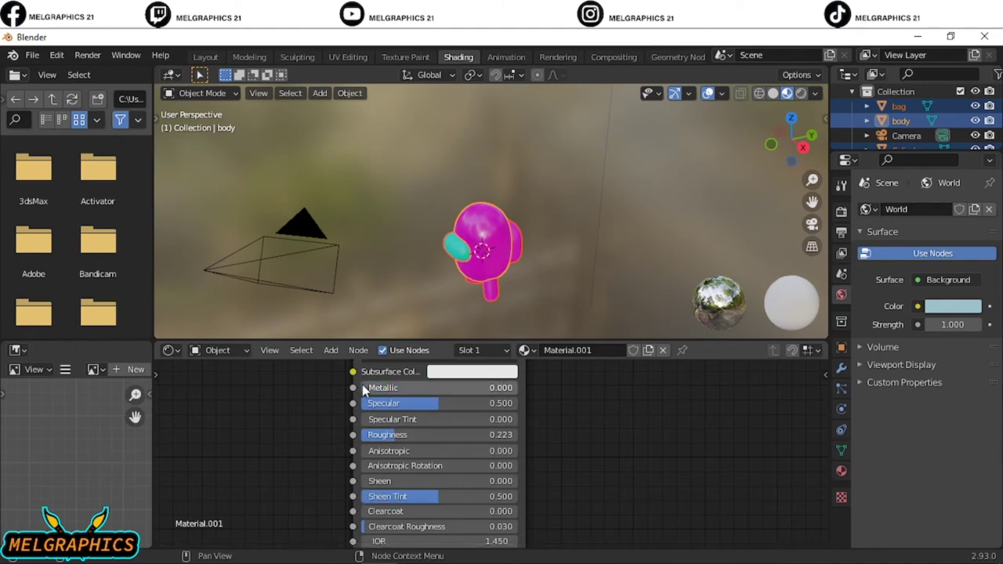
drag(362, 382, 501, 387)
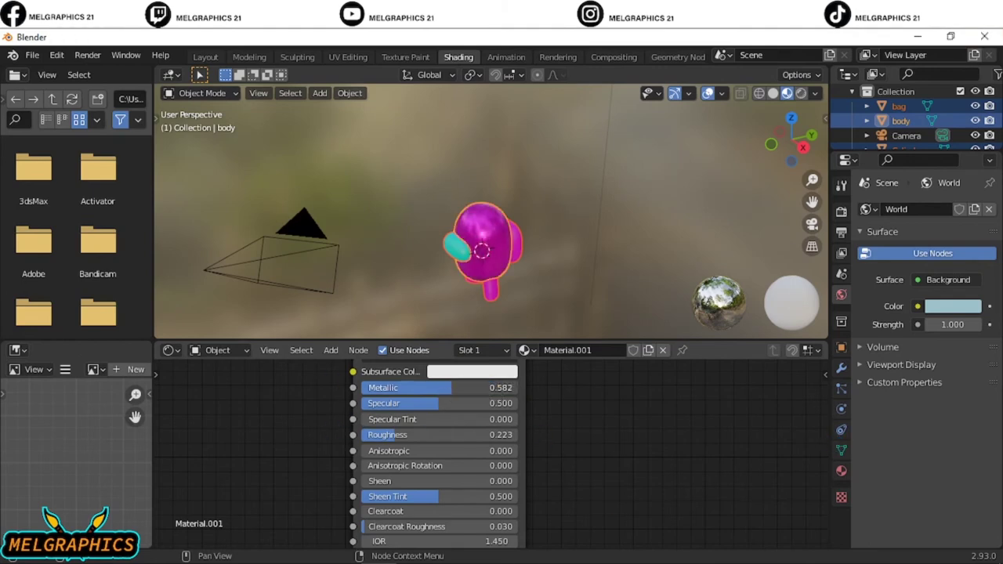
Set the leg's metallic to 0.573 and roughness to about 0.227, comparing with bag and body.
click(492, 290)
drag(413, 388, 448, 387)
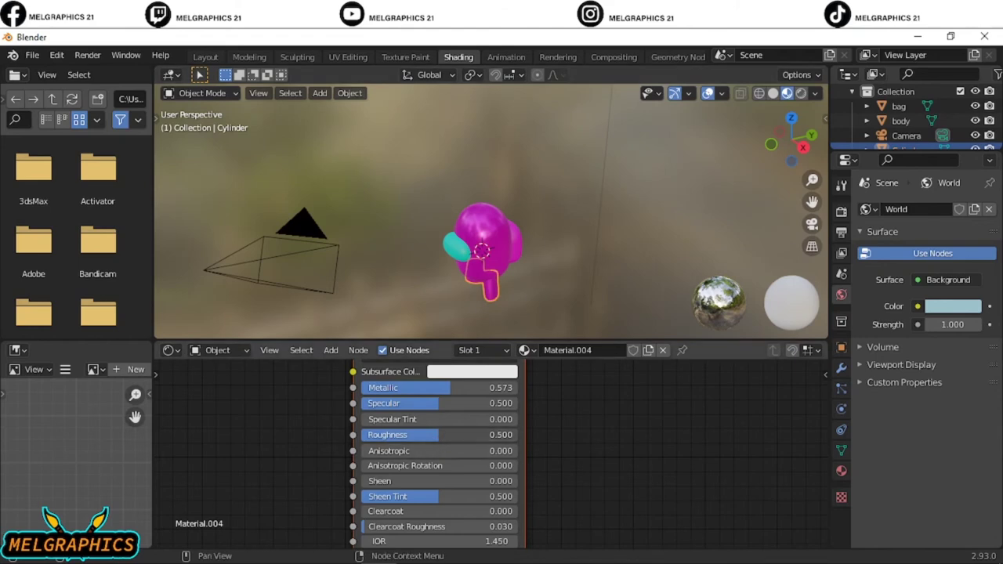
drag(437, 434, 396, 434)
click(546, 287)
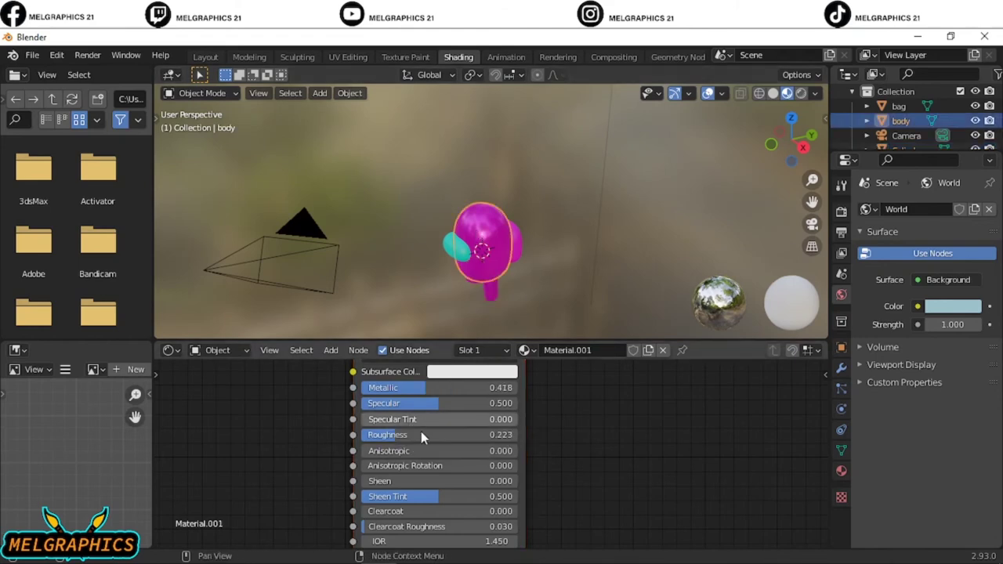
click(496, 293)
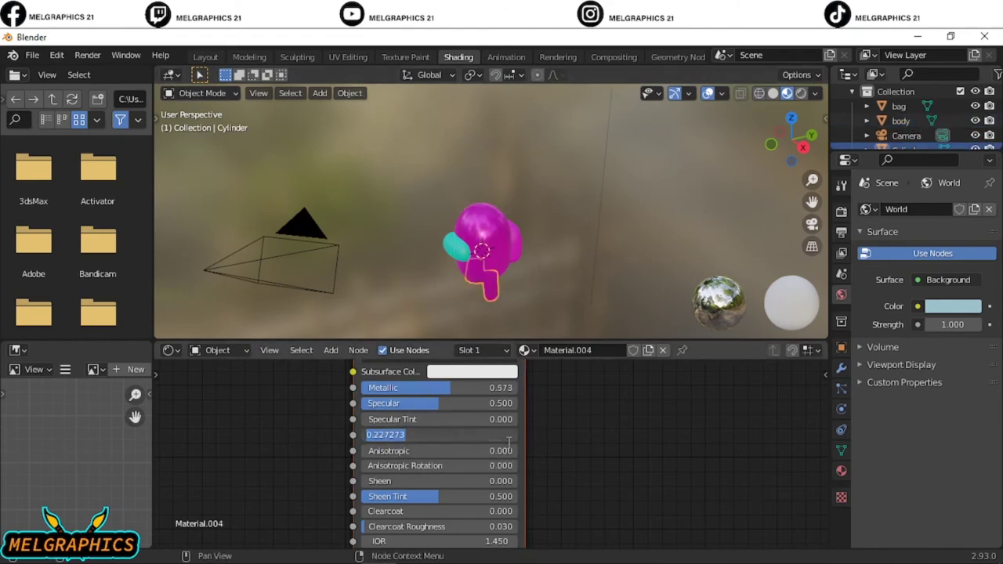
click(518, 252)
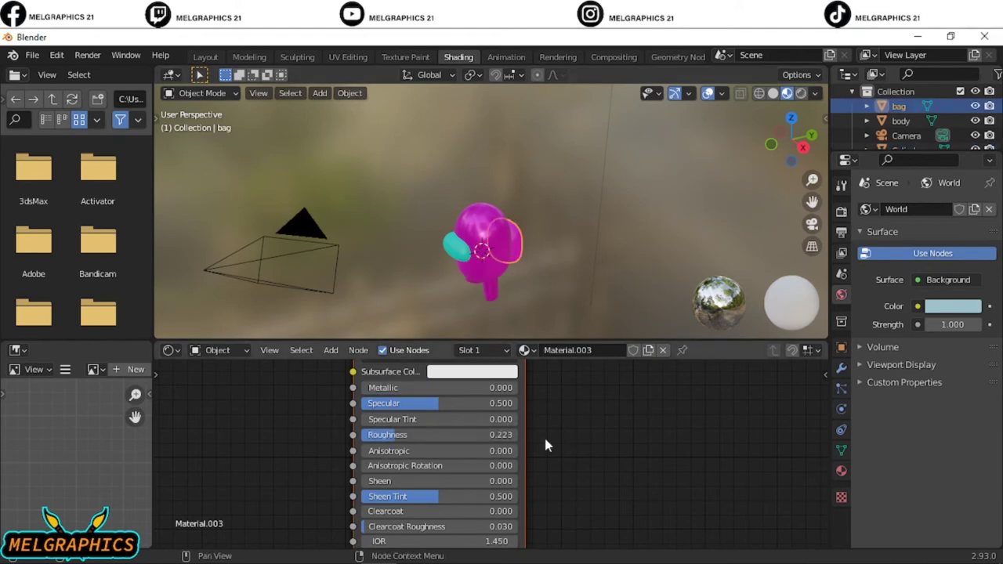
click(477, 224)
click(492, 292)
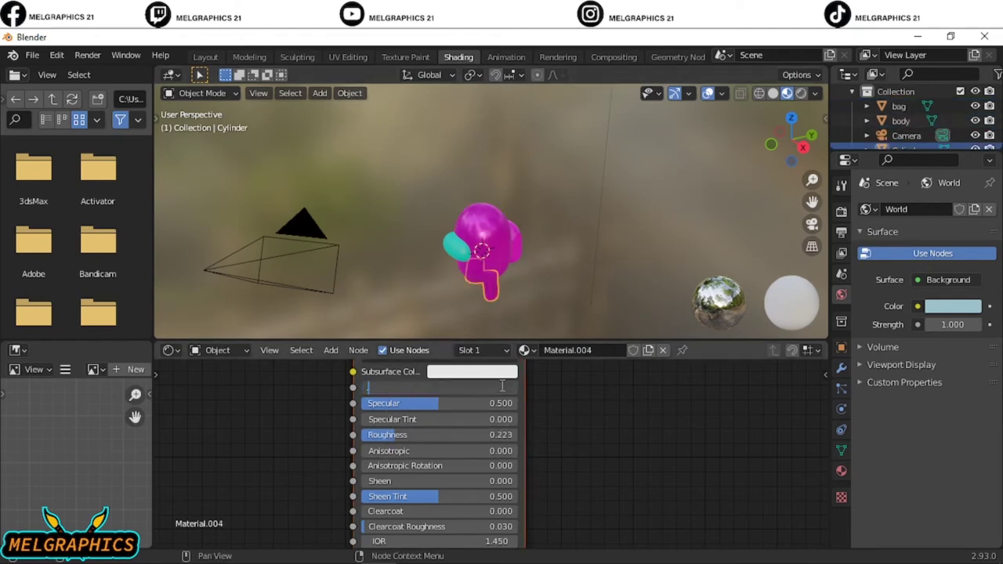
click(402, 391)
text(.418)
click(522, 254)
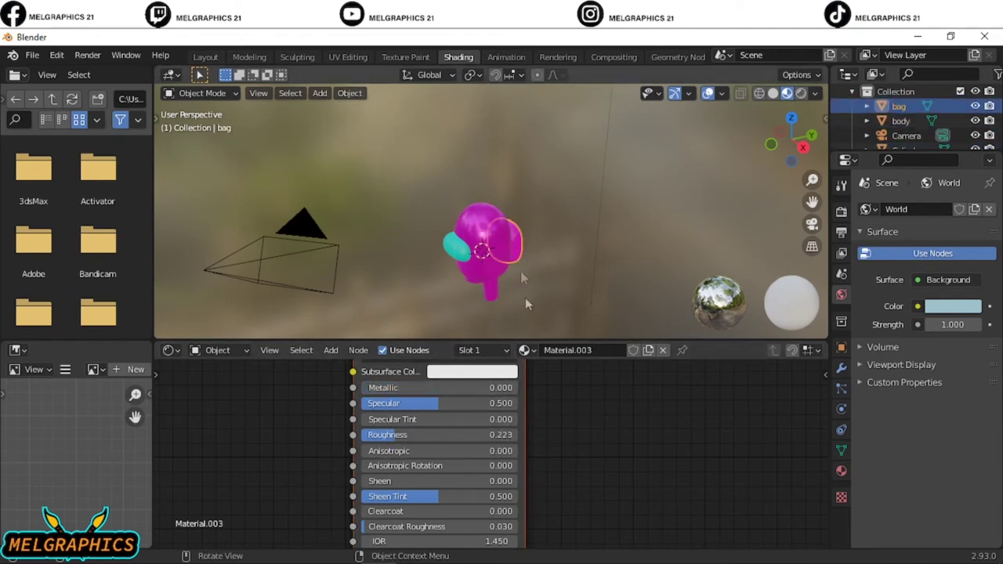
Raise the teal visor's roughness to 0.227 and open the Rendering workspace.
click(455, 246)
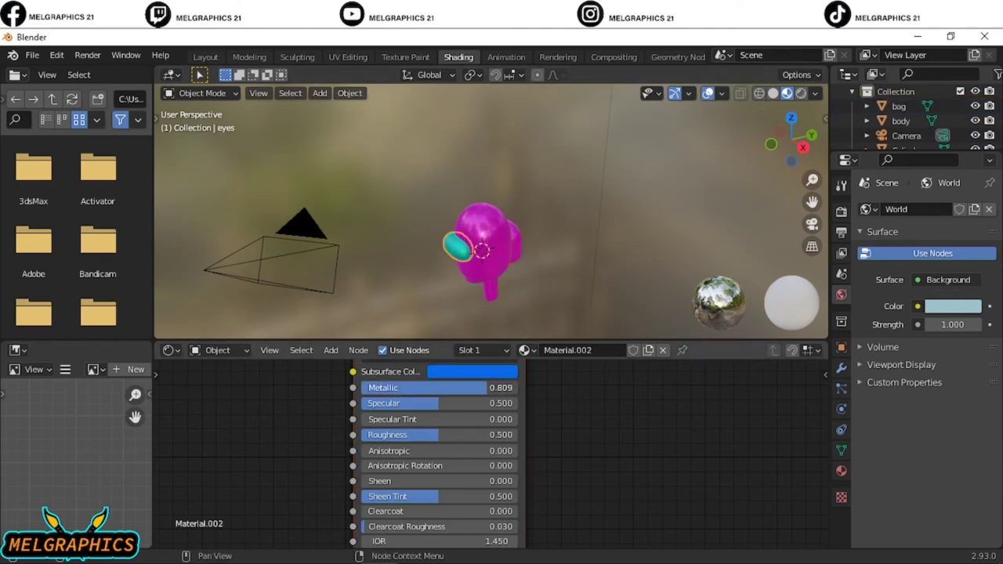
drag(392, 435, 419, 395)
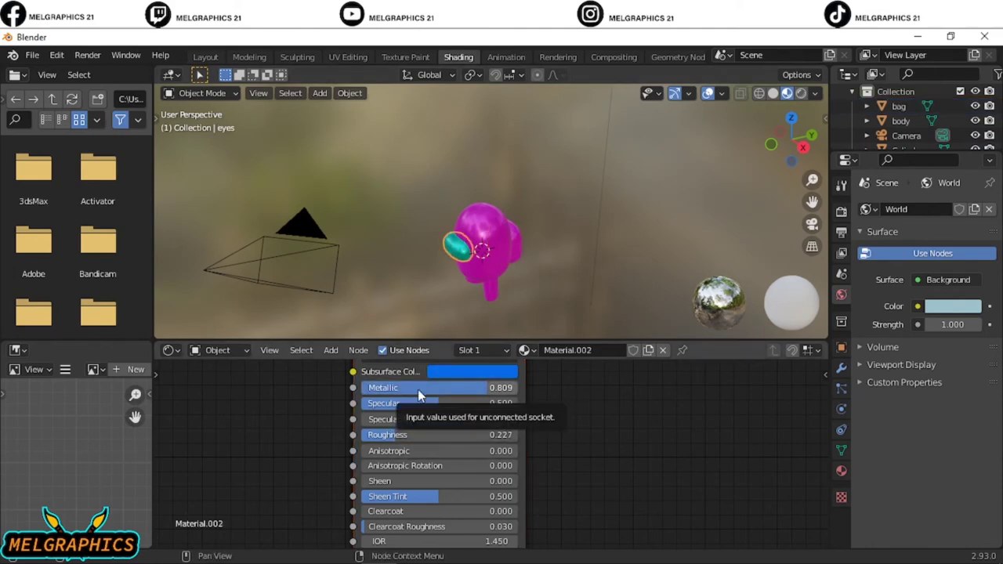
click(558, 56)
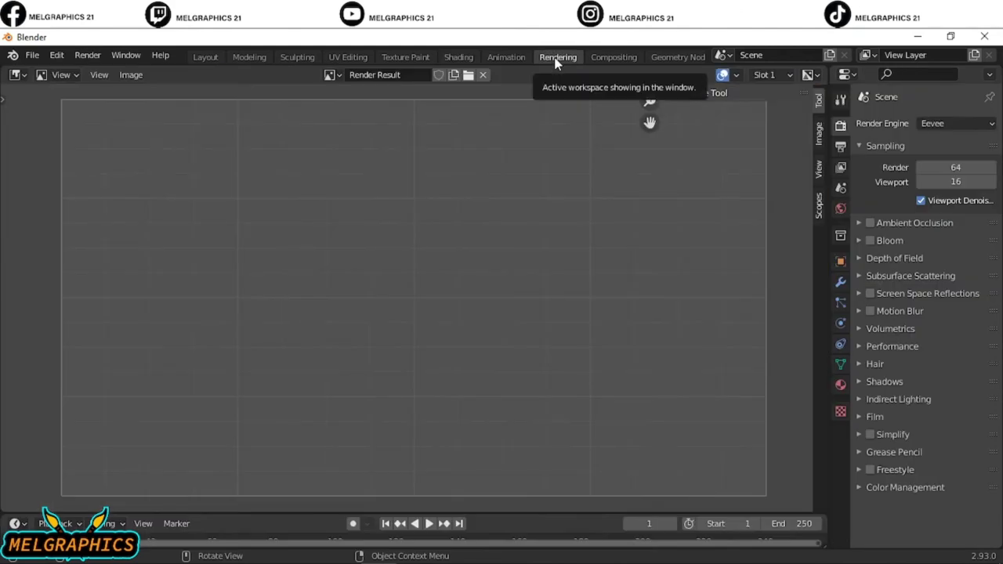
Go back to the Shading workspace and deselect the visor.
click(457, 57)
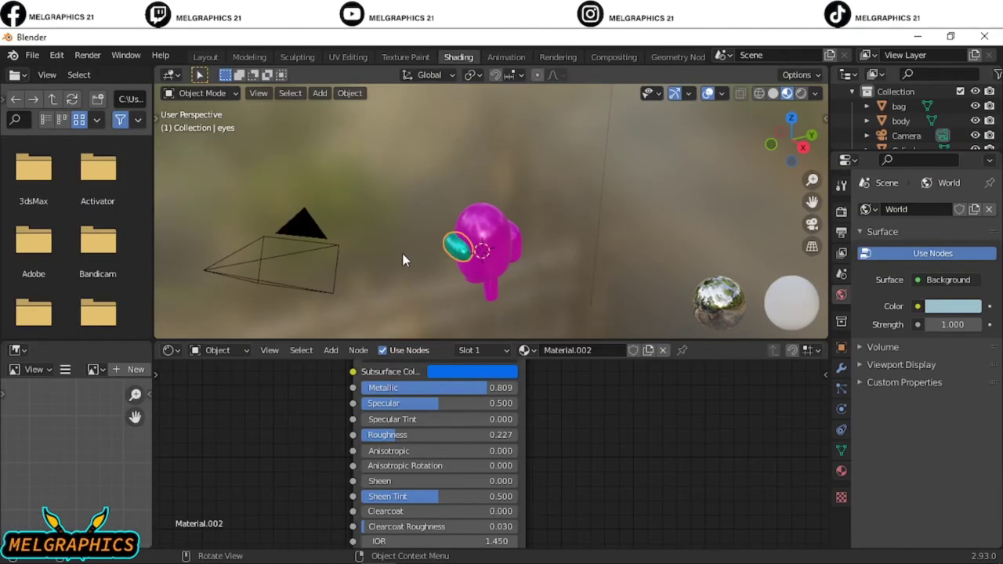
click(402, 253)
click(793, 75)
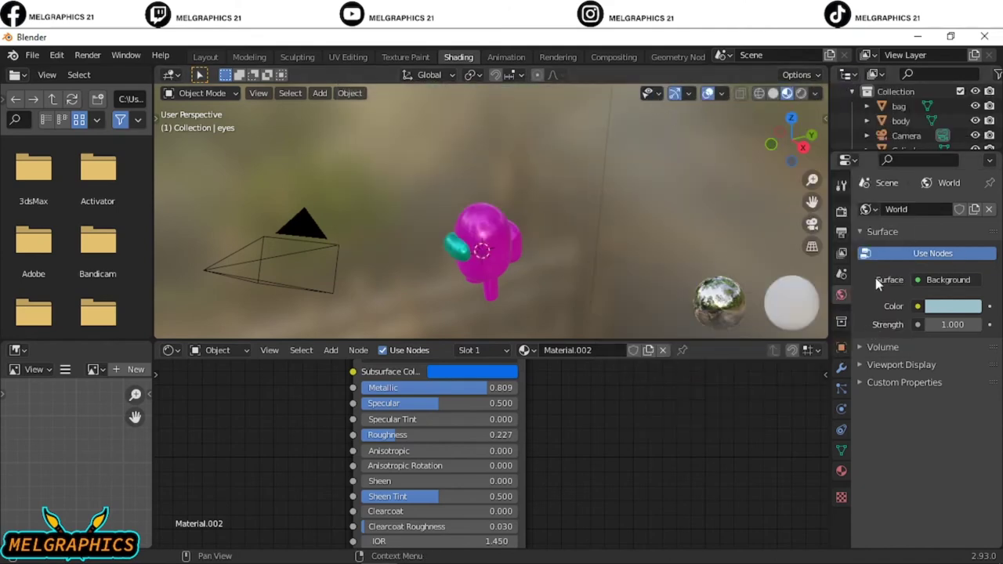
Unlink the current world from the scene and select the pink body.
click(867, 209)
click(989, 210)
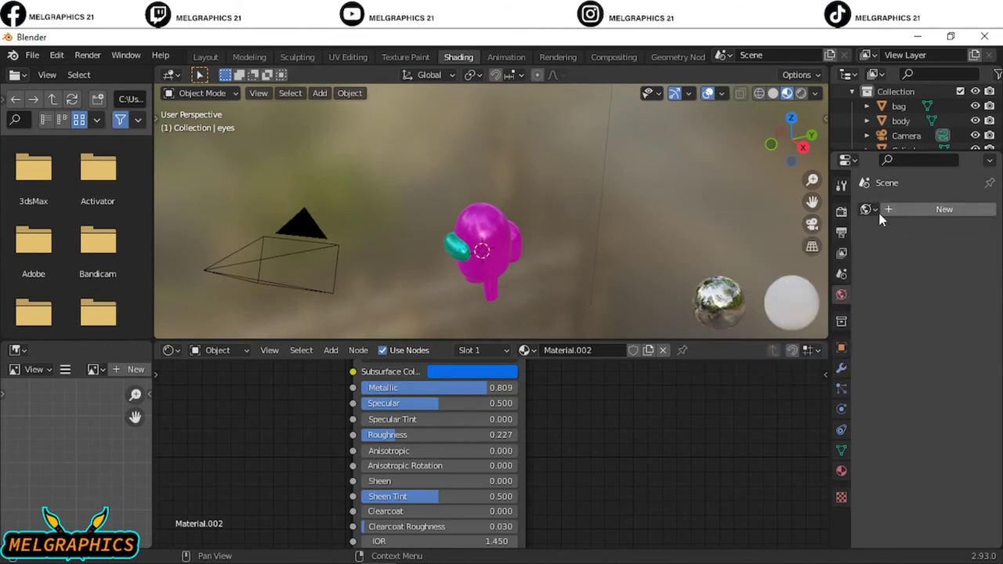
click(900, 121)
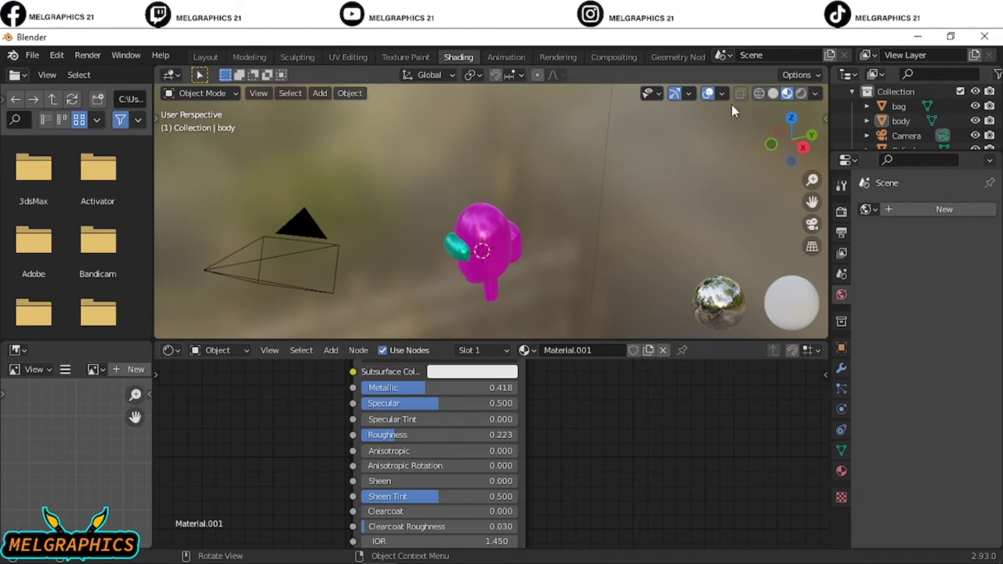
Enable Camera to View in the side panel and reframe the character through the scene camera.
key(n)
click(819, 182)
click(735, 294)
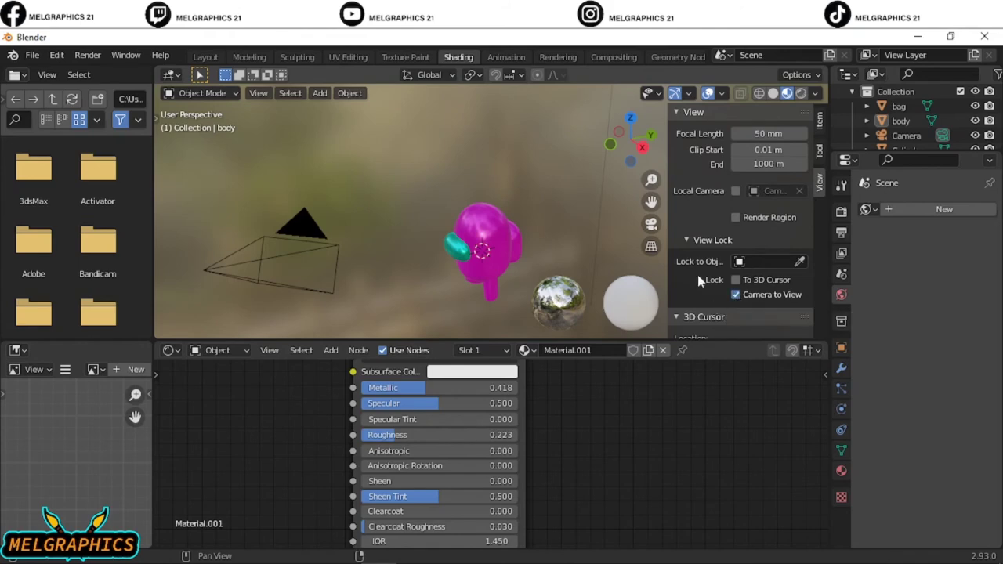
key(KP_0)
key(n)
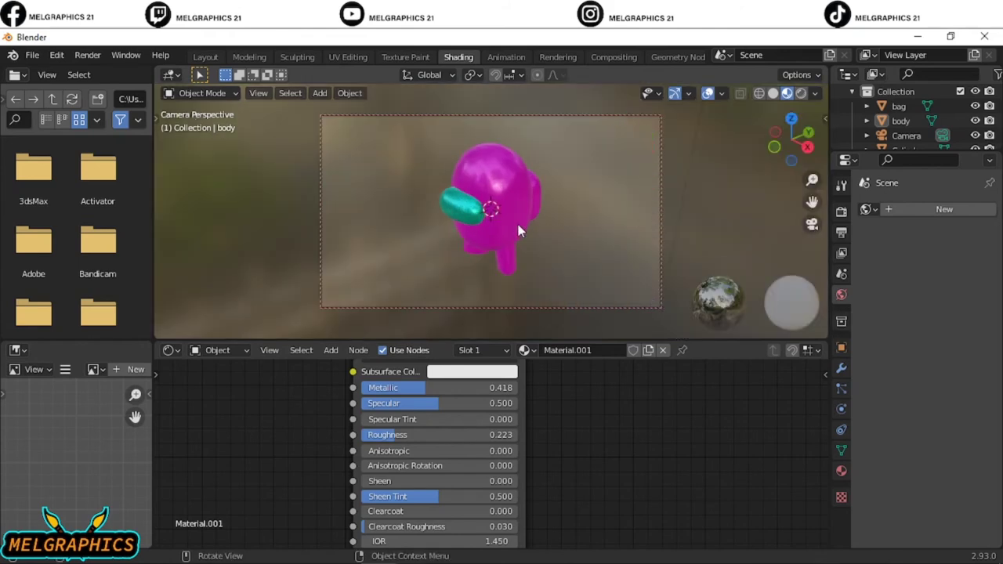
key(Home)
middle_drag(593, 199, 573, 209)
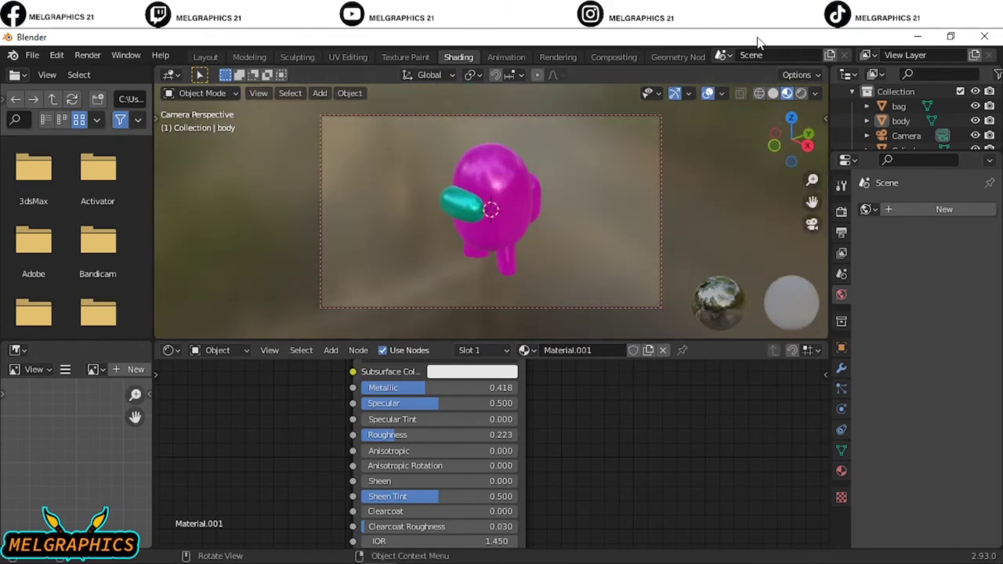
Preview in rendered shading, move the light beside the character, and create a new world.
click(801, 93)
mouse_move(586, 254)
middle_down()
mouse_move(540, 256)
mouse_move(656, 220)
mouse_move(741, 165)
middle_up()
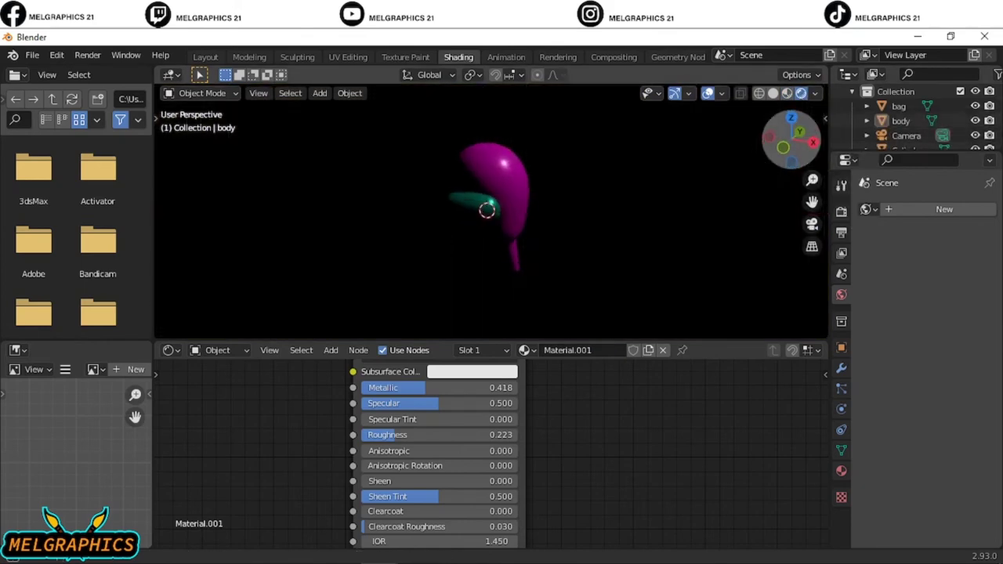
mouse_move(670, 189)
mouse_down()
mouse_move(554, 141)
mouse_move(381, 152)
mouse_move(432, 189)
mouse_move(600, 152)
mouse_move(511, 208)
mouse_up()
click(886, 210)
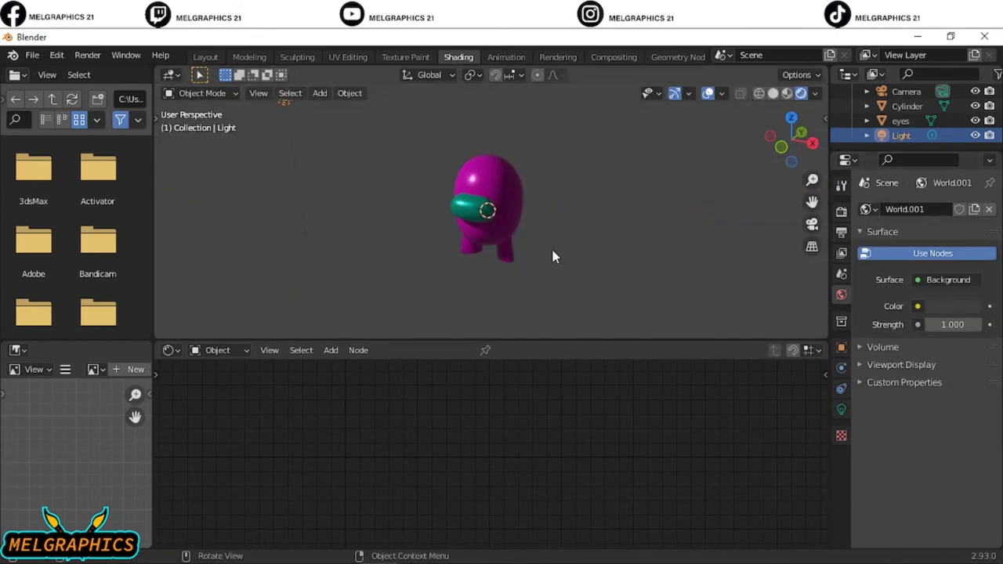
Relink World.001 to the scene and return to the camera view.
click(989, 209)
click(868, 209)
click(744, 244)
key(KP_0)
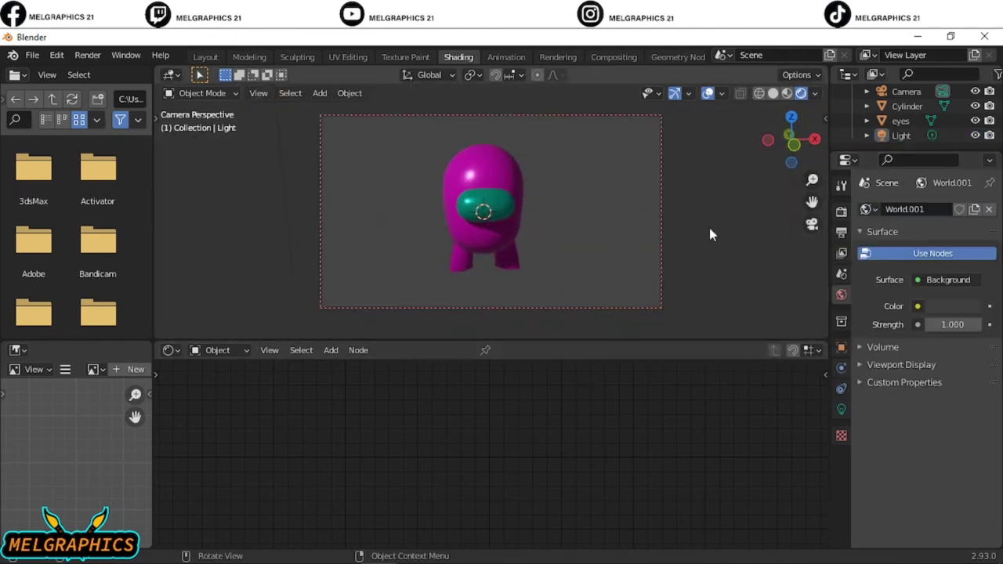
Try dark magenta and olive world colours, then reset background strength to 1.000.
click(949, 305)
click(921, 201)
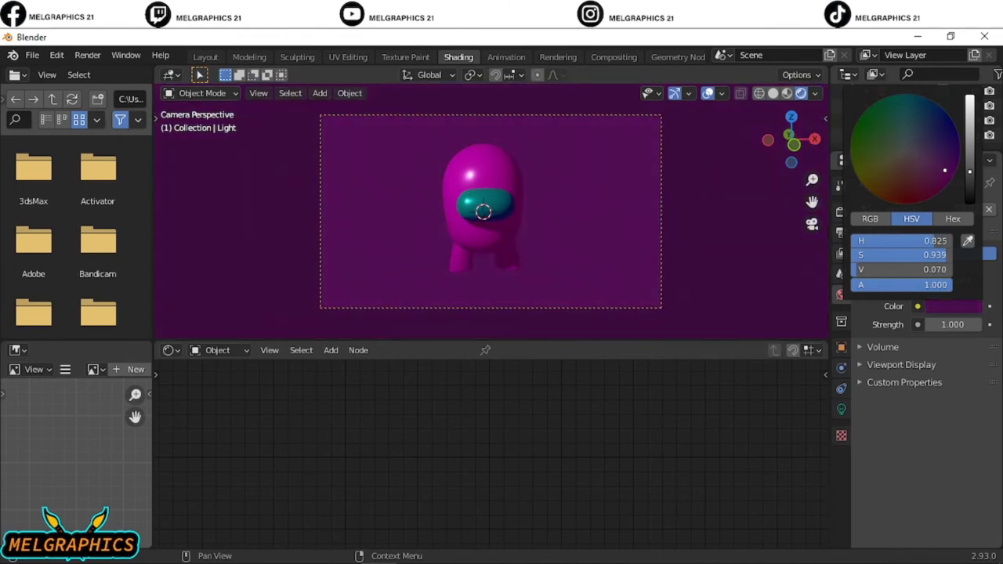
mouse_move(921, 201)
mouse_down()
mouse_move(885, 156)
mouse_move(909, 133)
mouse_up()
drag(951, 325, 975, 325)
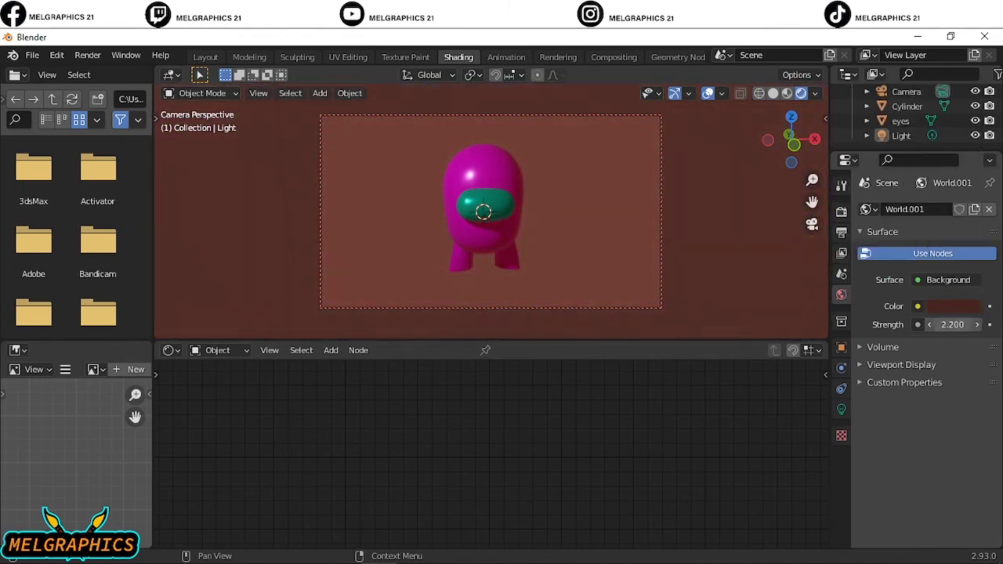
key(BackSpace)
Shift the world colour to purple, then desaturate it to a greyish purple.
click(949, 306)
drag(909, 233, 929, 232)
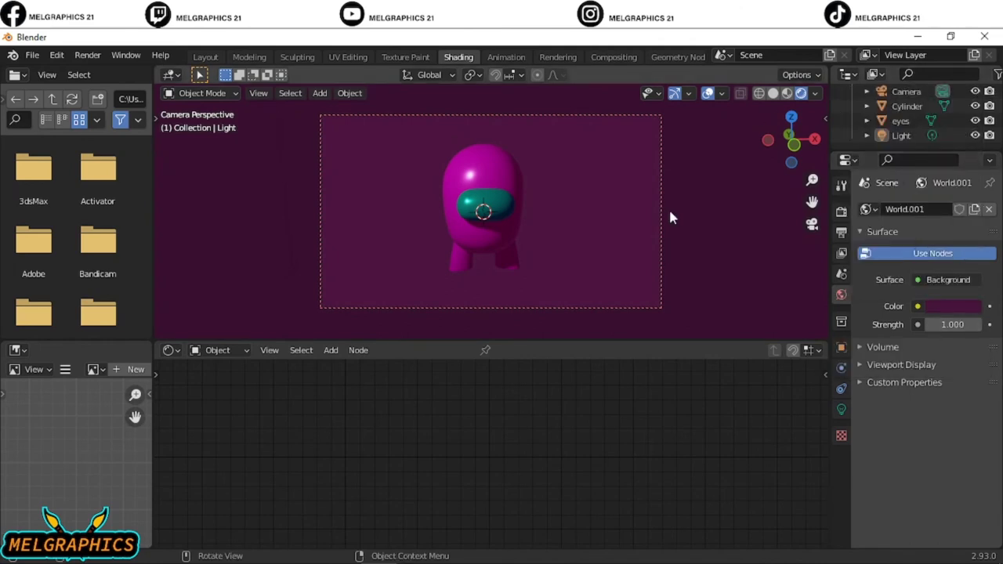
mouse_move(713, 224)
middle_down()
mouse_move(405, 224)
mouse_move(530, 197)
mouse_move(724, 245)
middle_up()
click(949, 305)
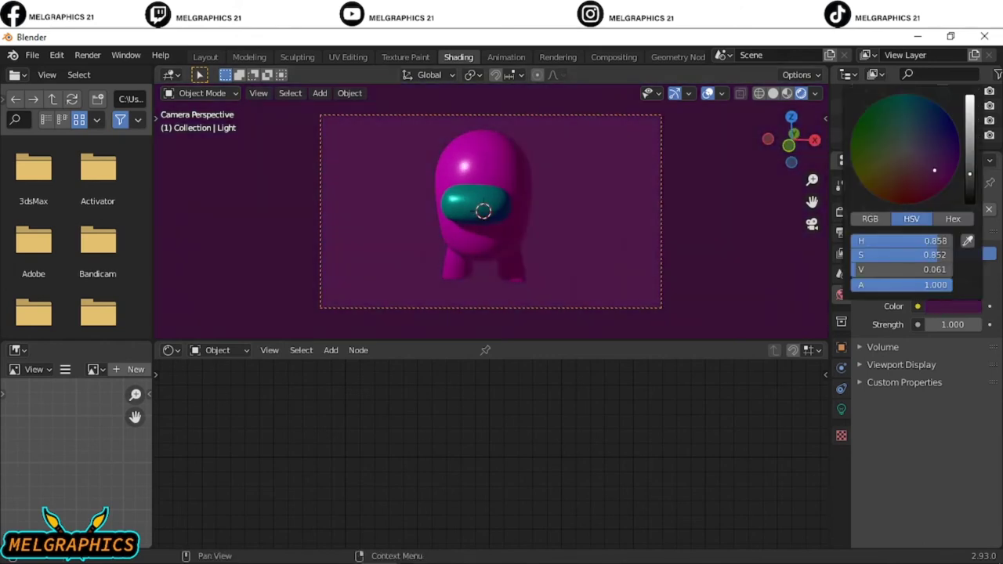
drag(926, 161, 914, 147)
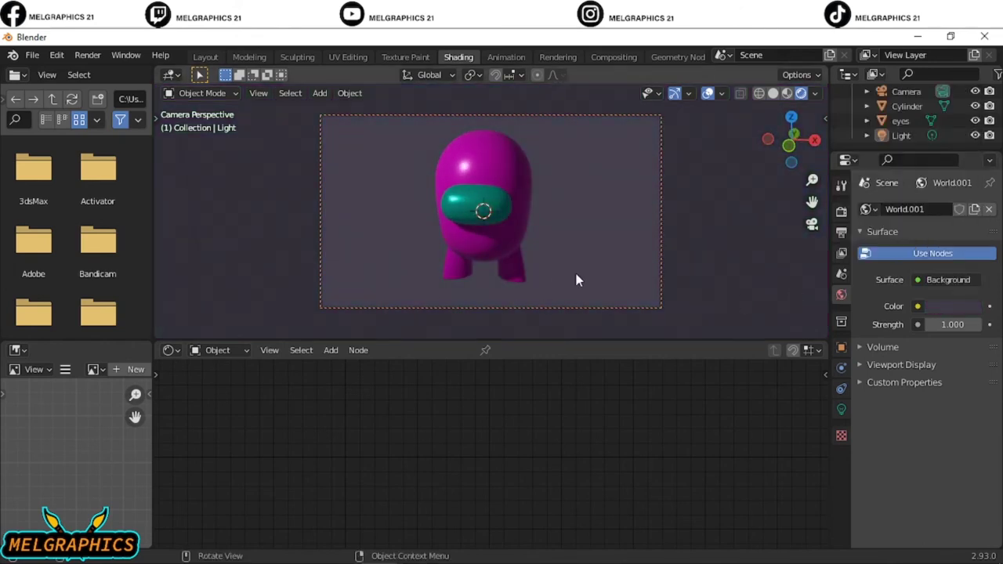
middle_drag(574, 274, 613, 200)
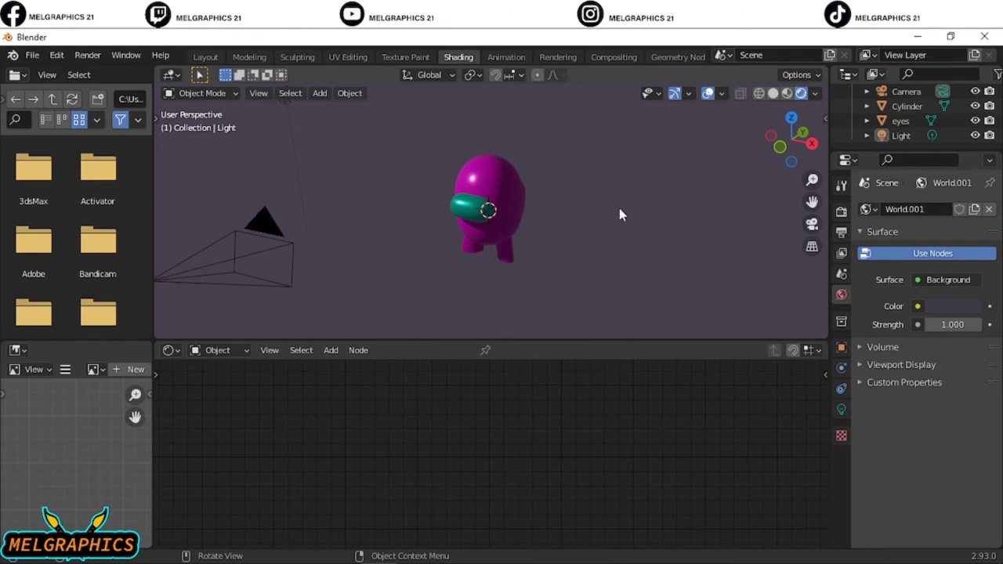
Visit the Rendering workspace, then return to the Shading workspace.
click(558, 56)
click(300, 56)
click(458, 57)
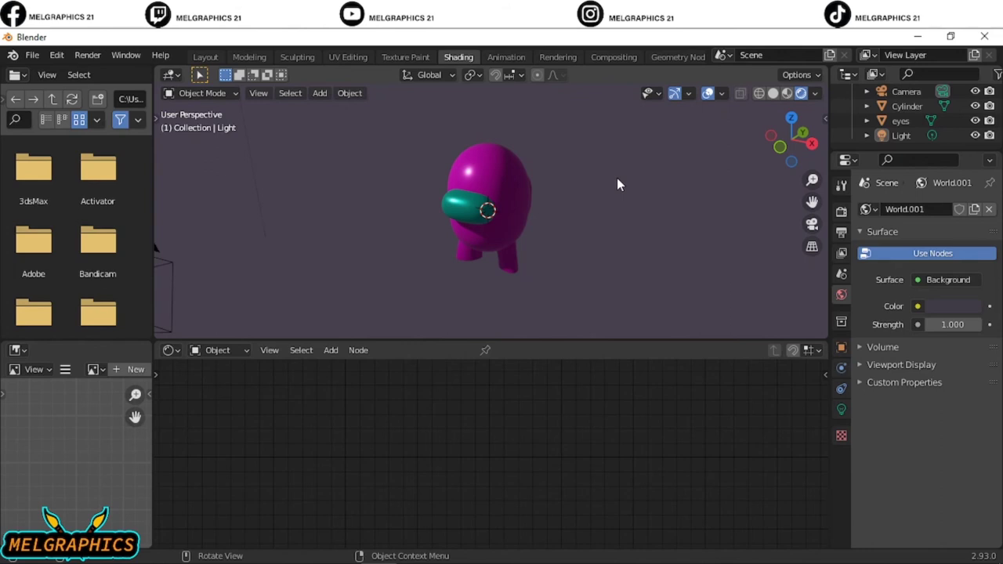
View the character through the scene camera, box-selecting it and then clearing the selection.
key(KP_0)
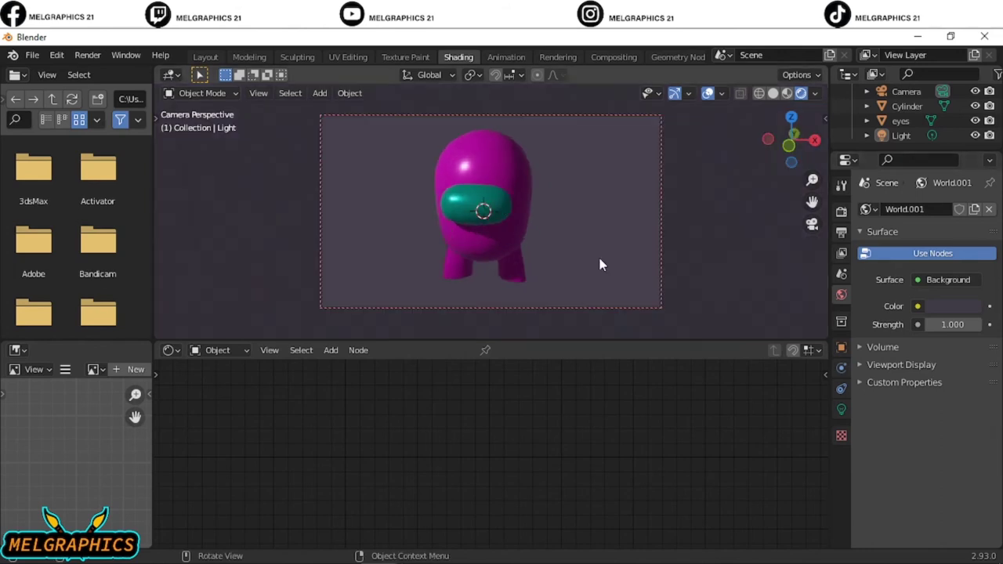
click(417, 76)
click(417, 78)
click(205, 94)
drag(688, 183, 384, 231)
click(719, 197)
click(796, 74)
Switch the node editor to World to show World.001's Background and World Output nodes.
click(168, 349)
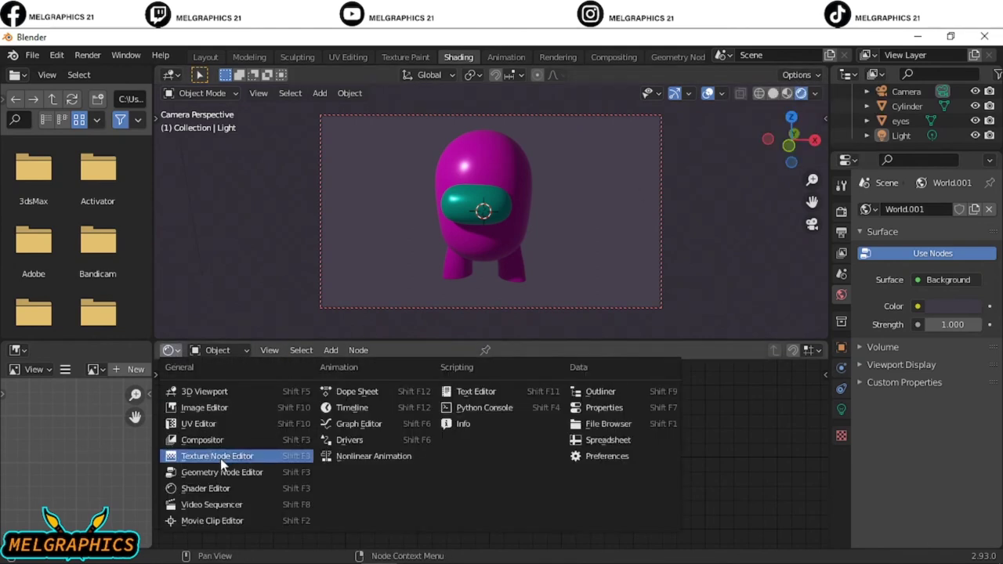
click(796, 74)
click(811, 350)
click(217, 350)
click(235, 383)
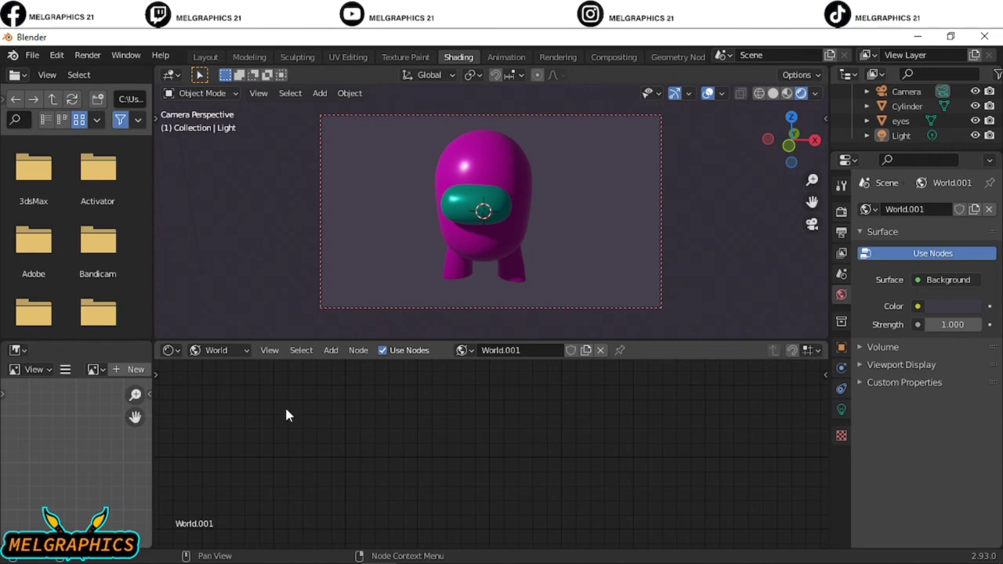
Select the legs and backpack while orbiting, then select every object in the scene.
click(460, 262)
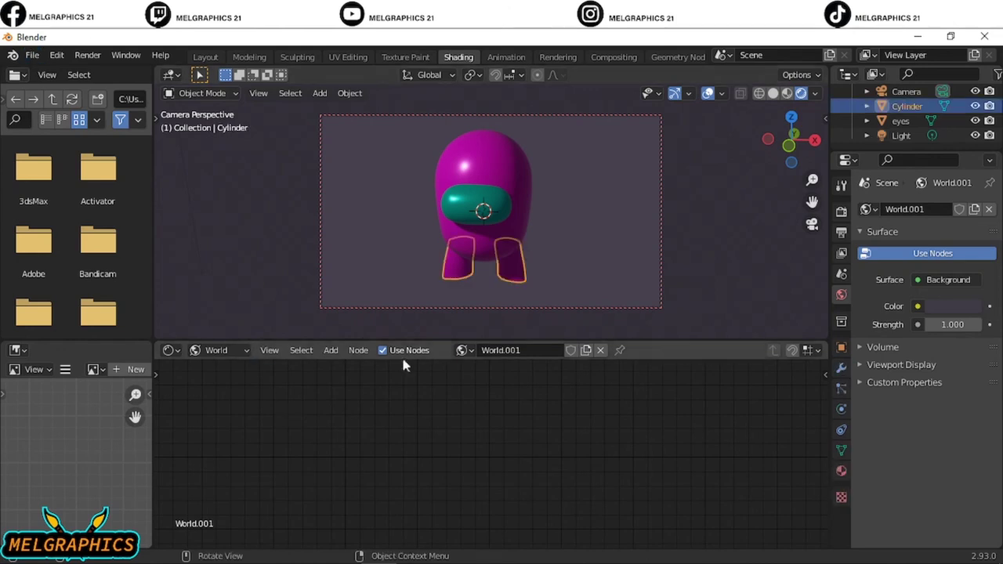
click(632, 249)
middle_drag(682, 230, 595, 235)
click(513, 184)
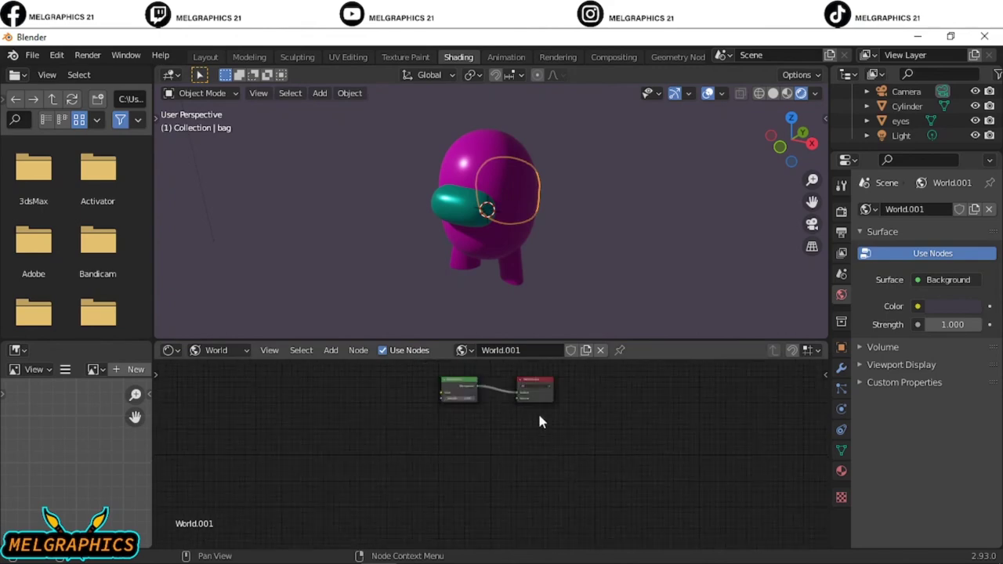
scroll(539, 440, up, 3)
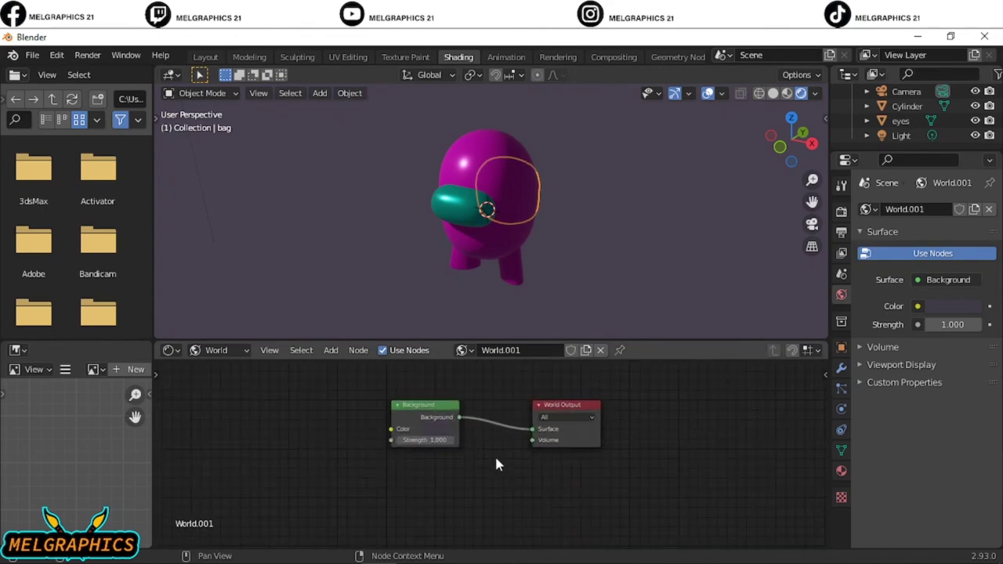
middle_drag(493, 227, 525, 228)
key(a)
click(32, 55)
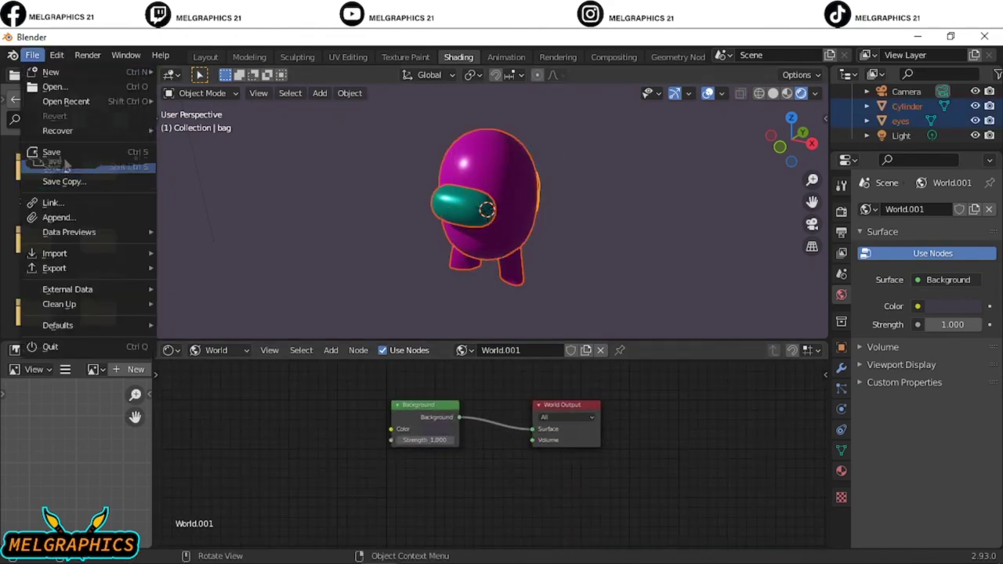
click(62, 168)
click(737, 509)
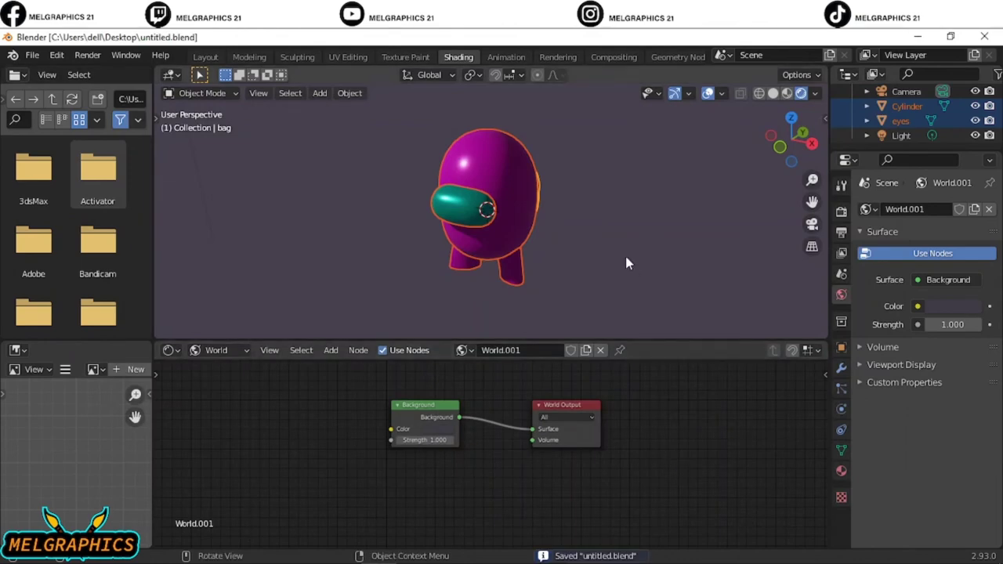
click(625, 253)
click(513, 201)
click(462, 205)
scroll(530, 457, down, 2)
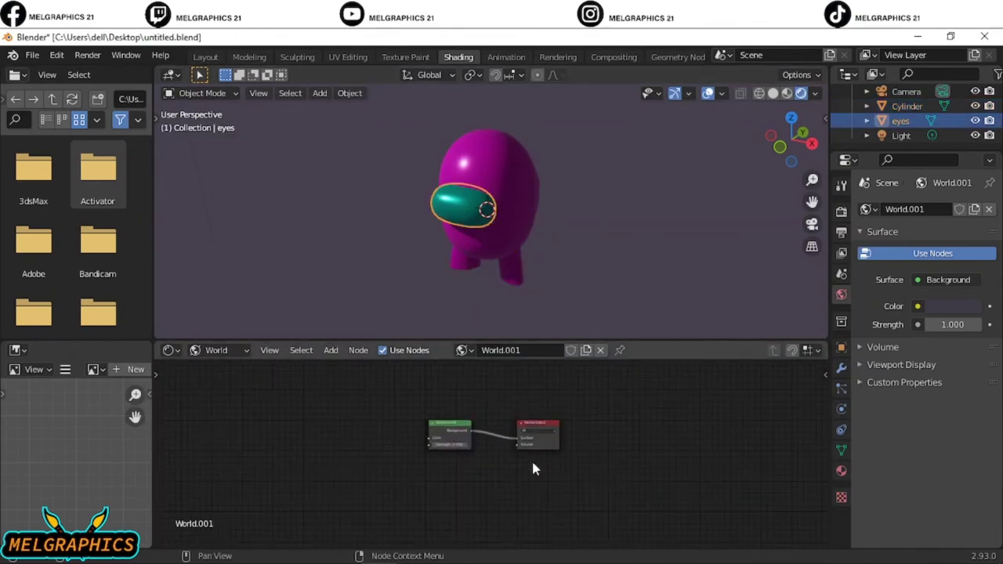
scroll(410, 399, up, 3)
click(32, 54)
click(39, 152)
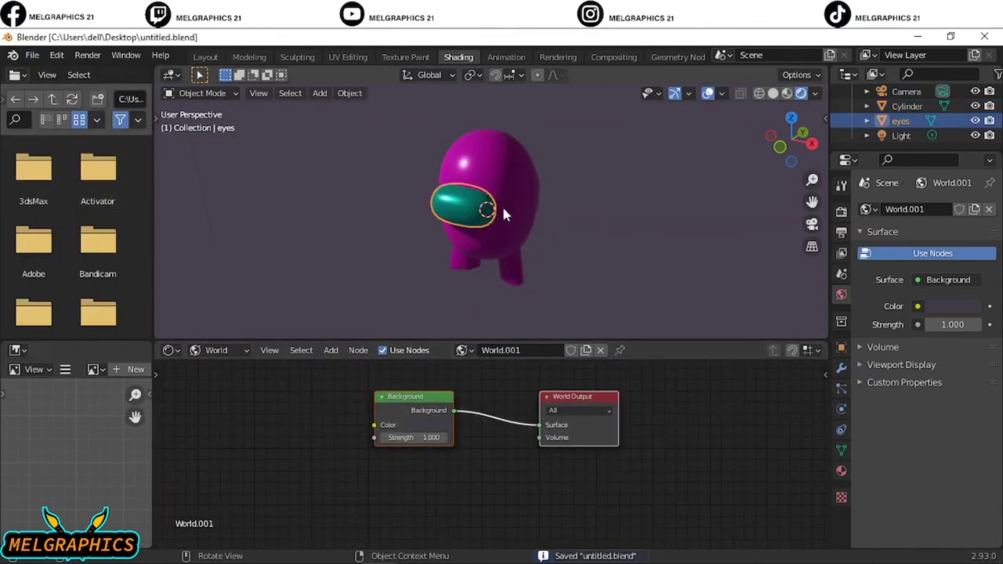
click(494, 243)
click(216, 350)
click(227, 366)
click(32, 55)
click(57, 152)
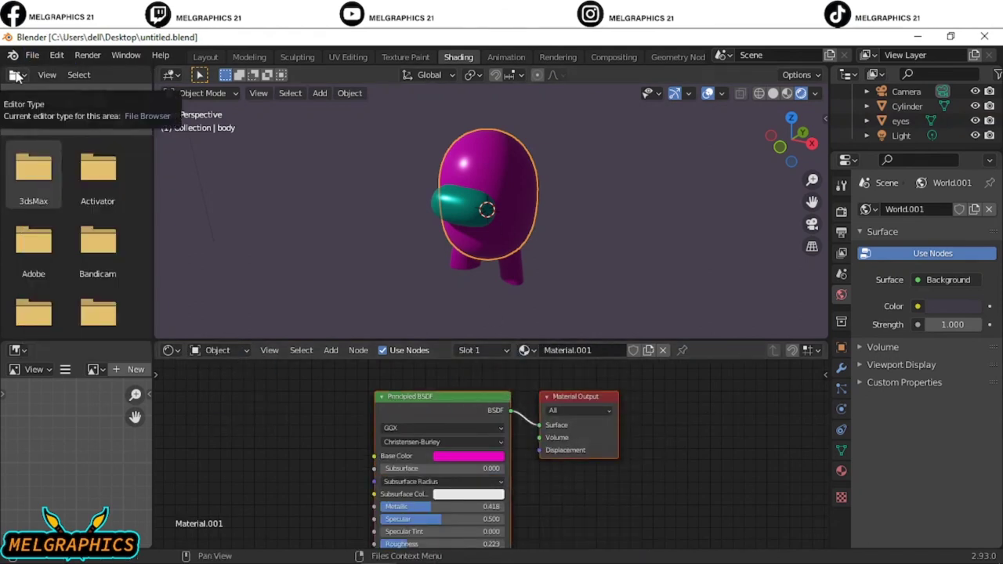
click(32, 55)
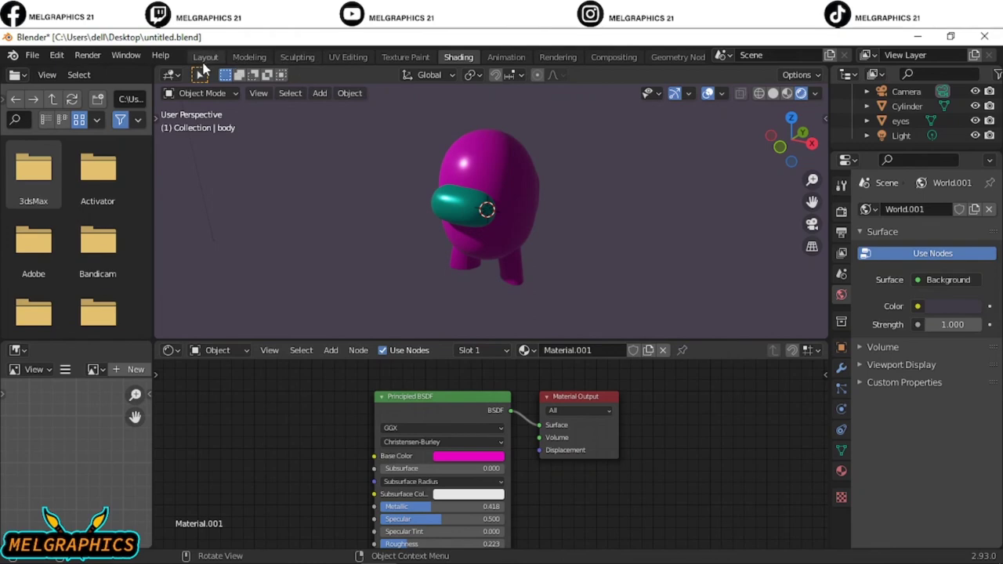
In the Layout workspace, turn the 3D view into a Shader Editor.
click(205, 57)
click(166, 92)
click(48, 93)
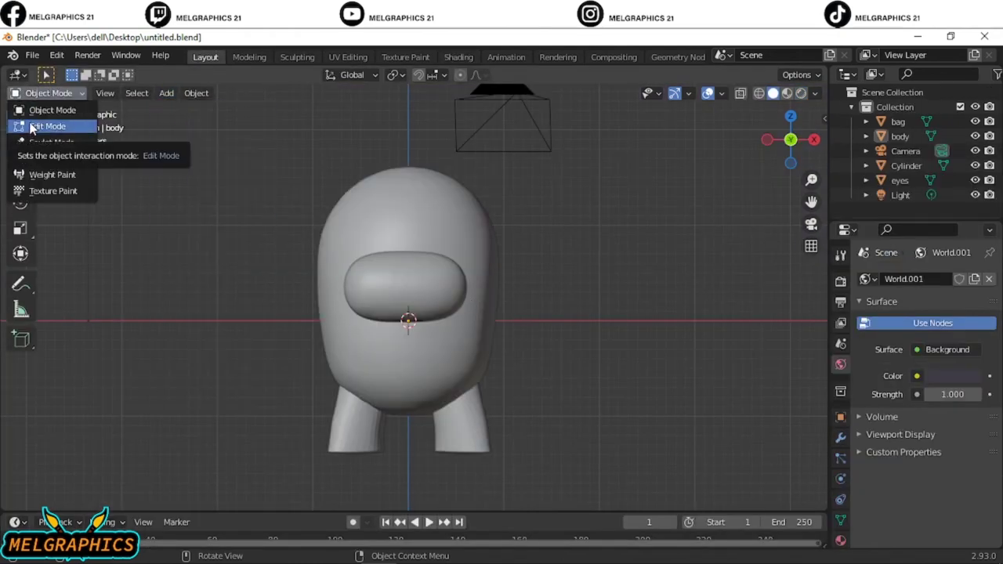
click(19, 76)
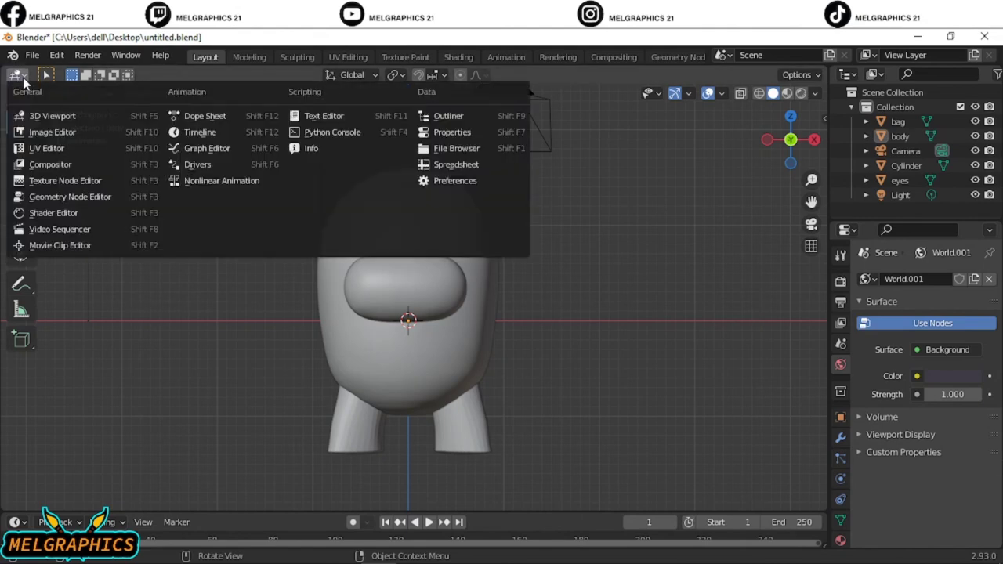
click(53, 213)
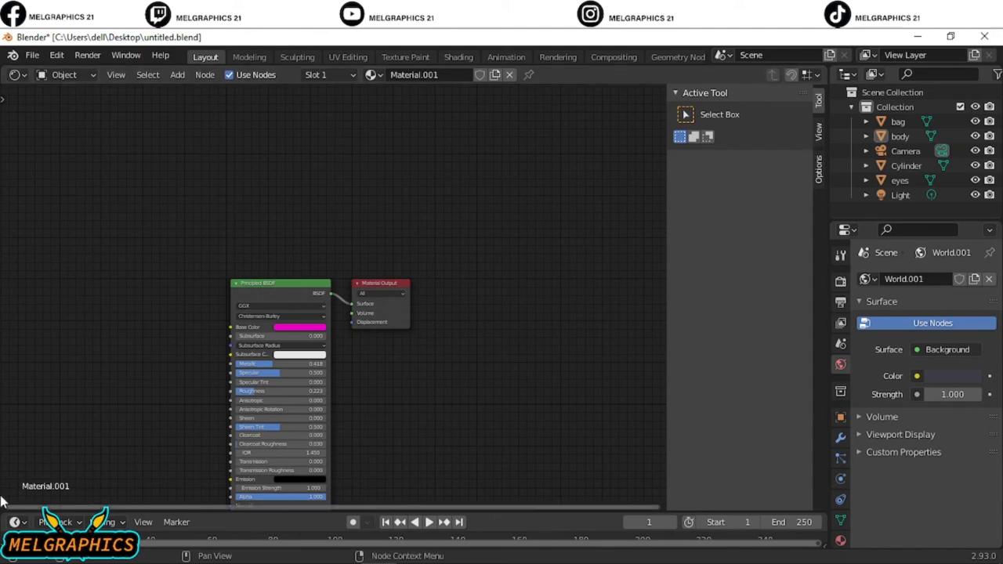
Split the area and make the right-hand editor a 3D view.
drag(819, 69, 384, 235)
click(409, 74)
mouse_move(462, 196)
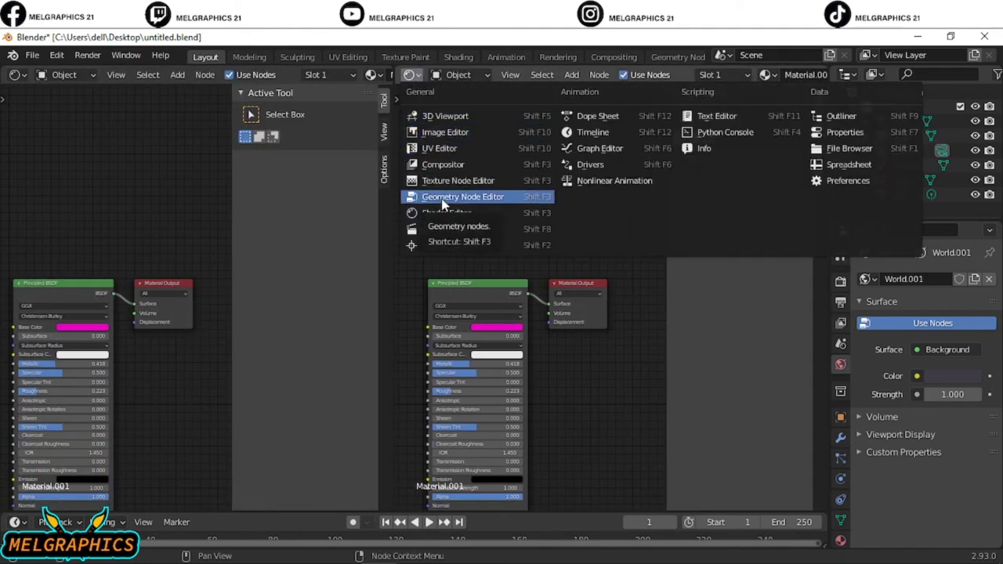
click(456, 119)
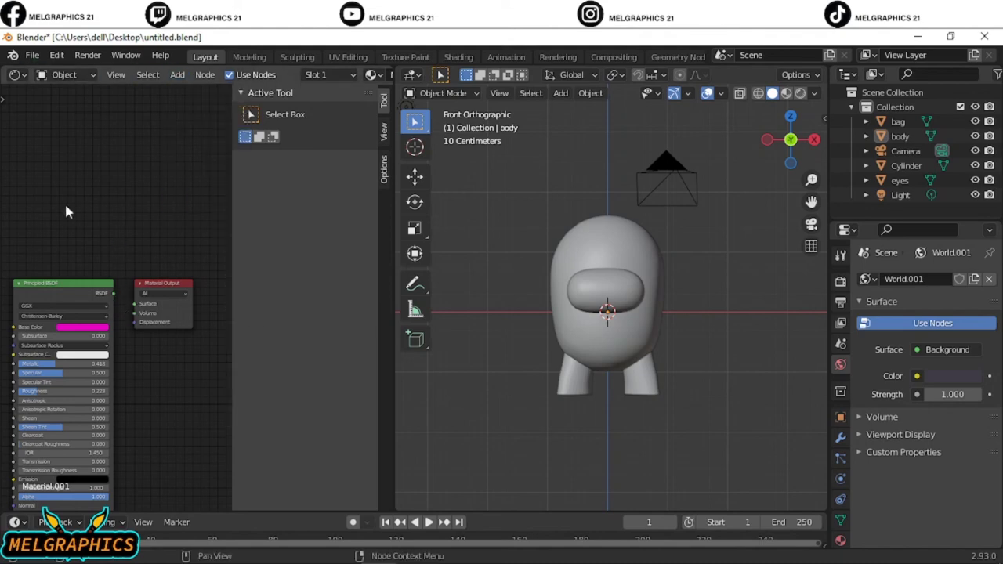
Try adding a Group > Group Input node, then cancel its placement.
click(177, 75)
click(177, 75)
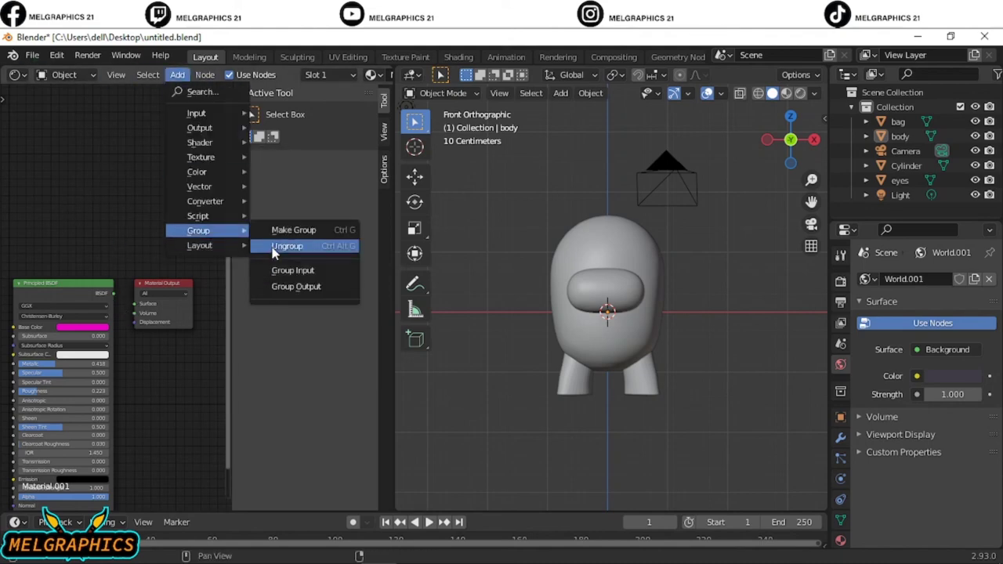
click(274, 270)
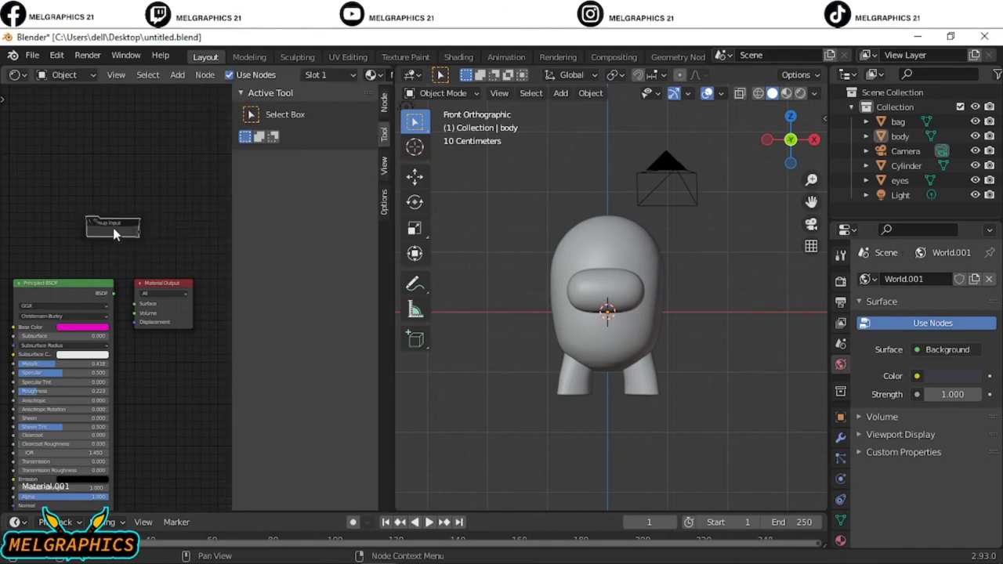
key(Escape)
Merge the areas back into a single 3D view and return to the Shading workspace.
drag(394, 175, 284, 175)
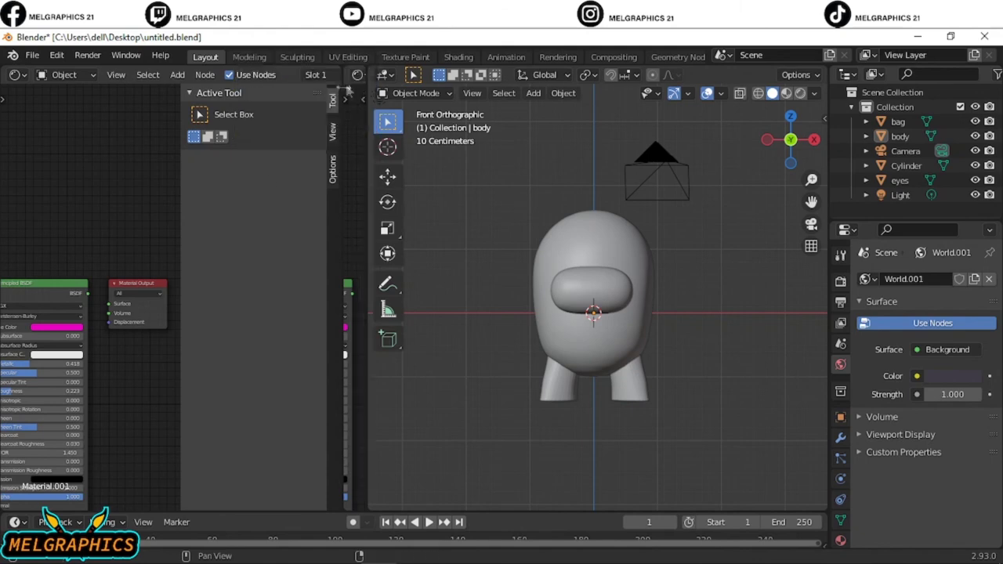
right_click(380, 147)
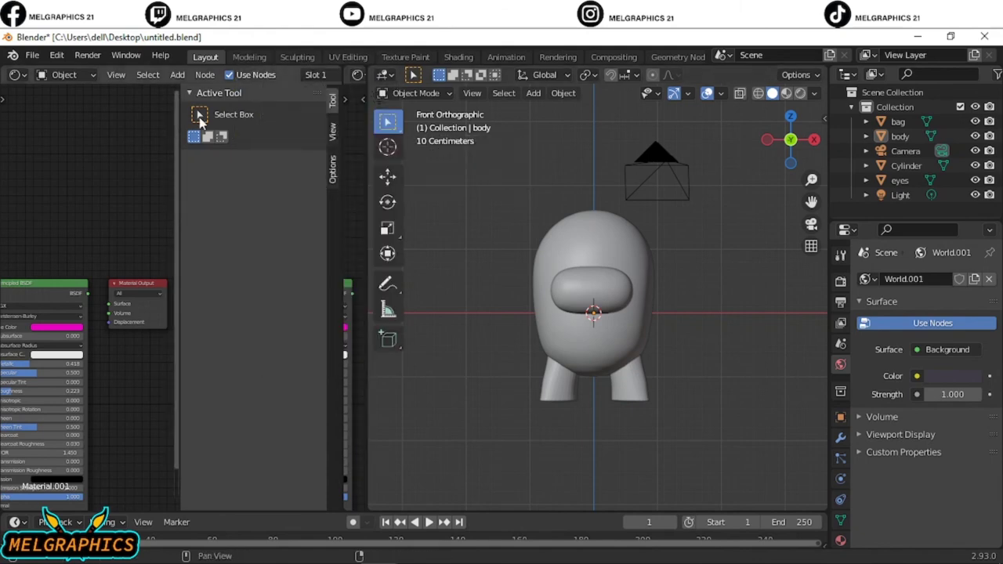
right_click(86, 149)
key(Escape)
middle_drag(112, 190, 96, 304)
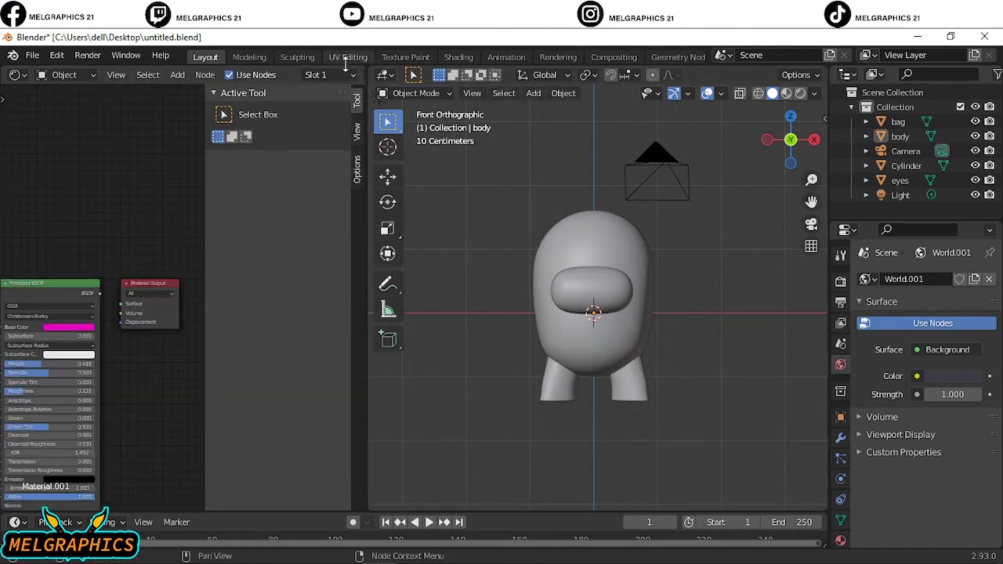
drag(354, 97, 196, 157)
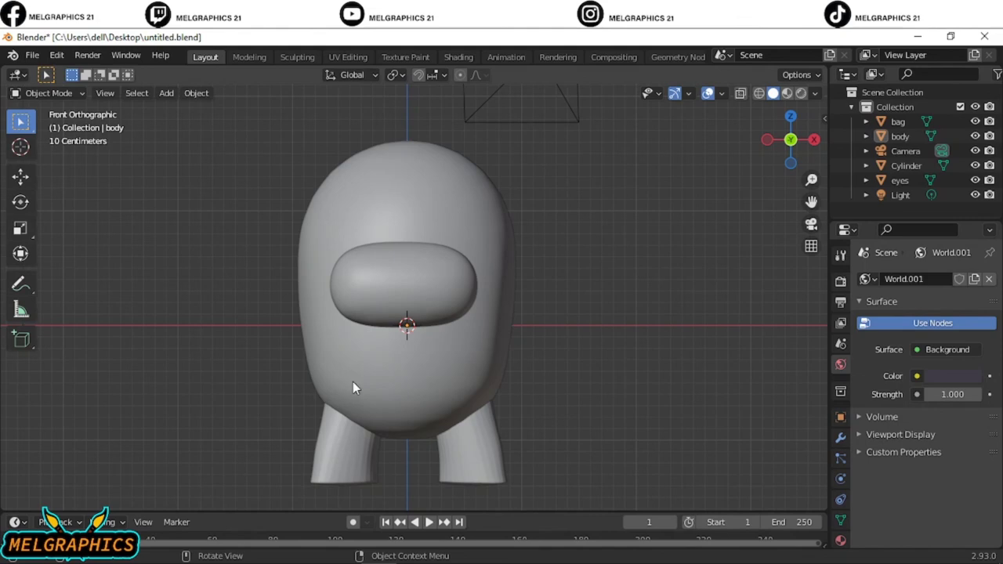
click(458, 57)
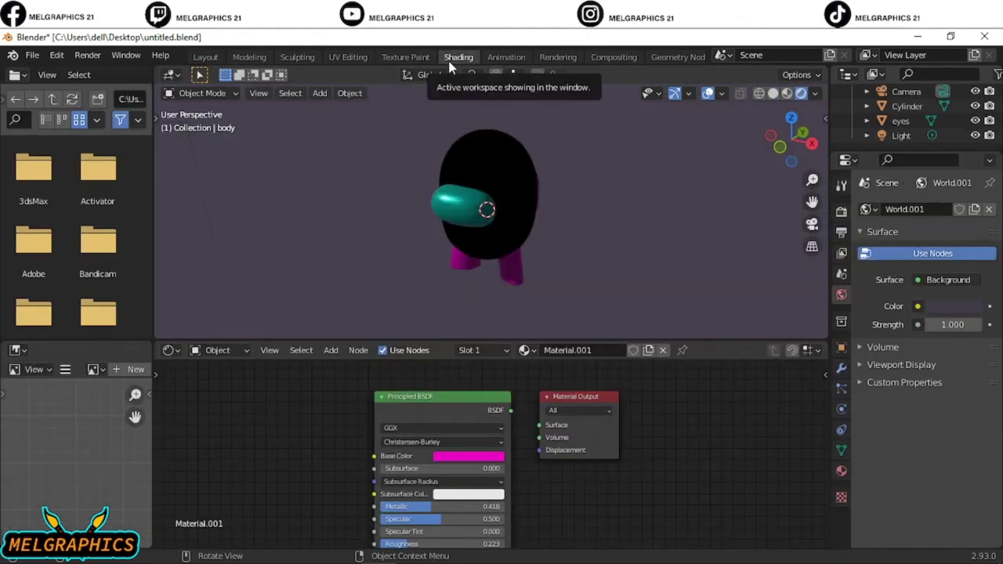
Connect Principled BSDF to the Material Output Surface and preview in rendered shading.
drag(510, 410, 539, 425)
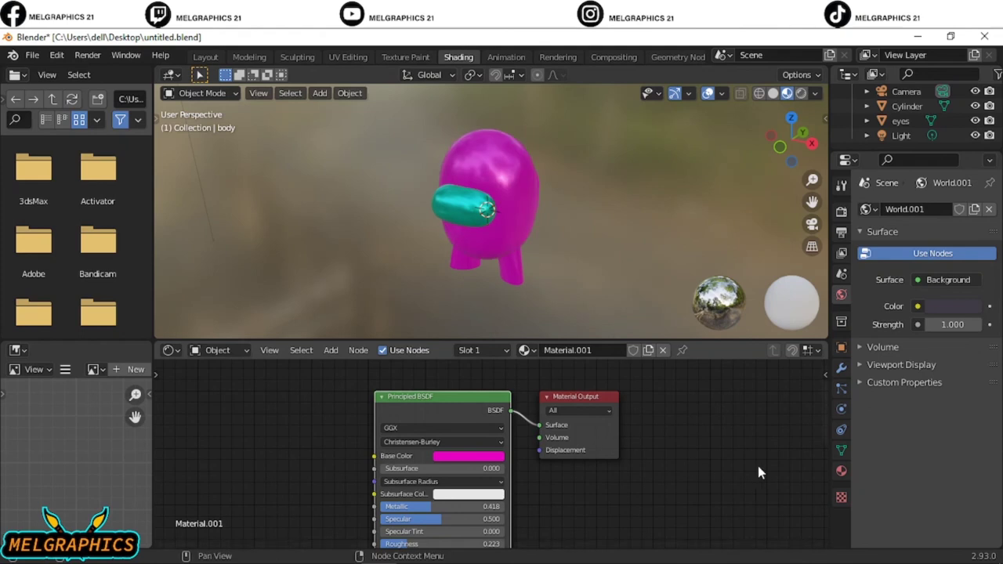
click(800, 92)
right_click(587, 154)
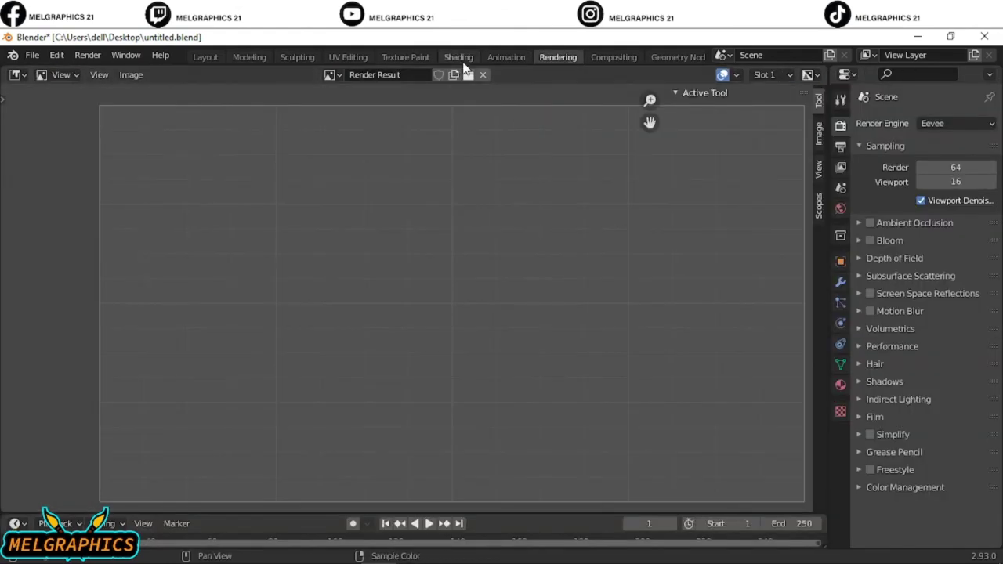
drag(577, 115, 445, 272)
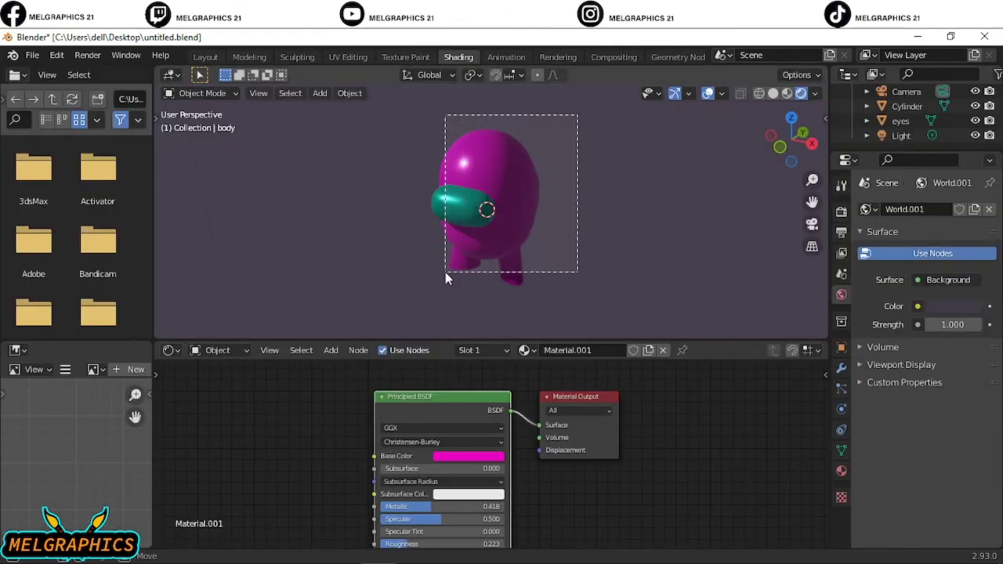
Set the render engine to Cycles in Render Properties, after briefly trying Workbench.
click(841, 210)
click(956, 209)
click(917, 241)
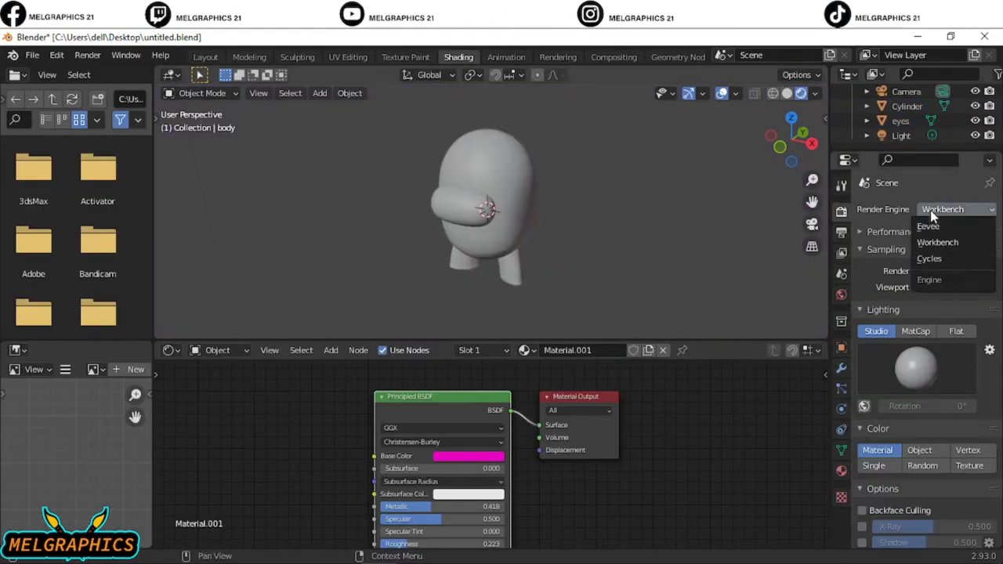
click(945, 209)
click(940, 257)
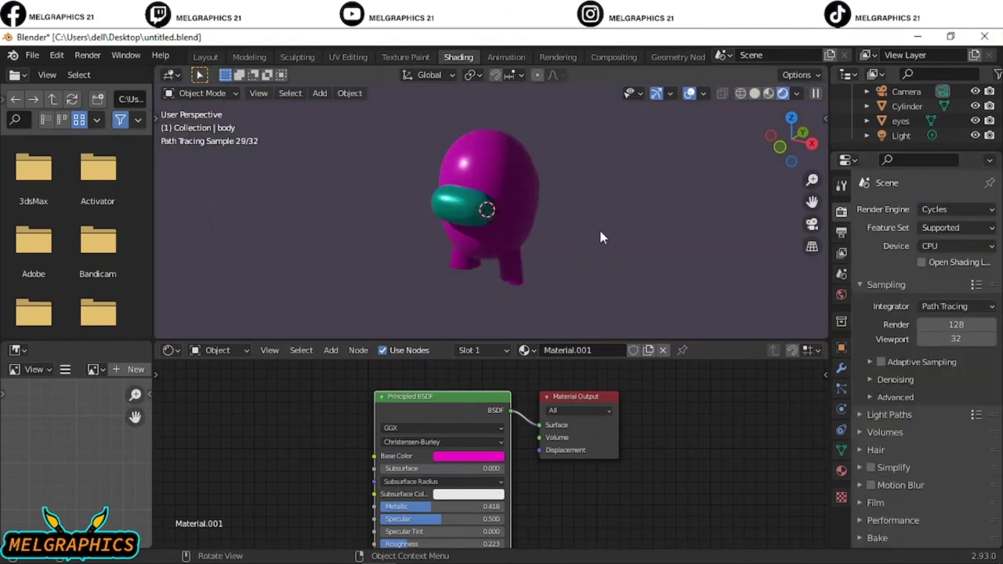
scroll(521, 223, up, 3)
scroll(387, 139, up, 2)
click(944, 210)
click(944, 242)
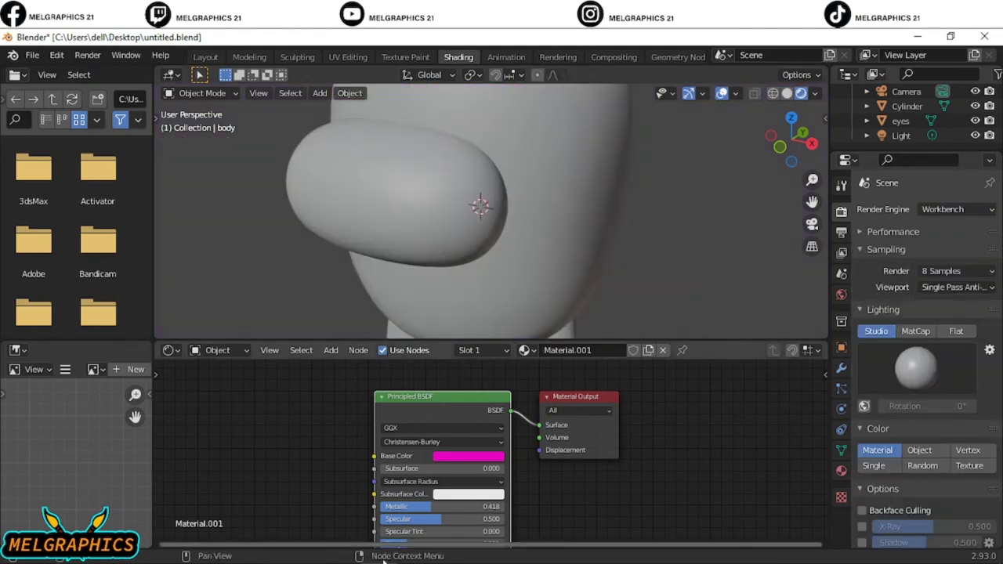
click(957, 209)
click(941, 226)
Set the Cycles render device to GPU Compute.
click(948, 245)
click(932, 277)
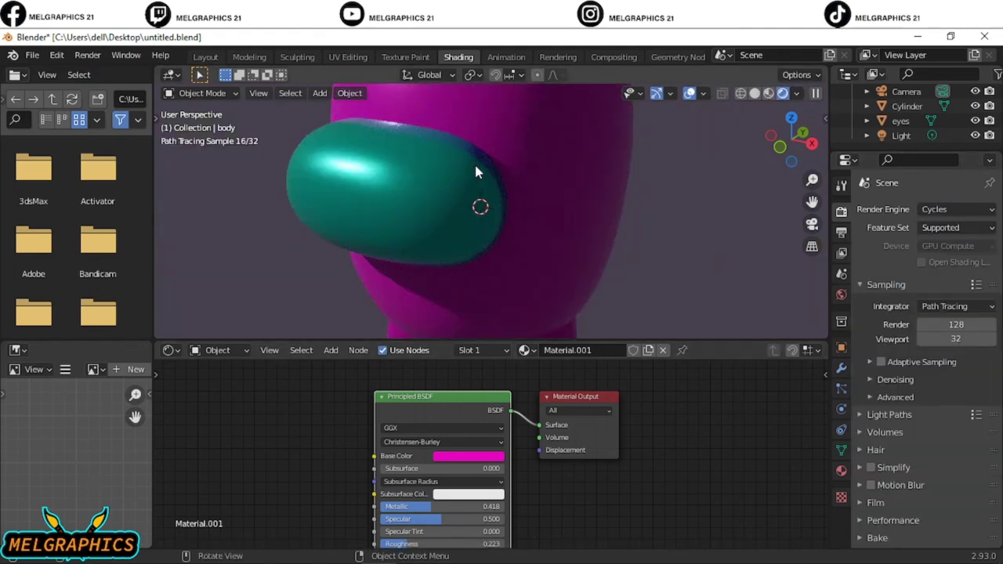
scroll(628, 164, down, 3)
scroll(628, 164, down, 1)
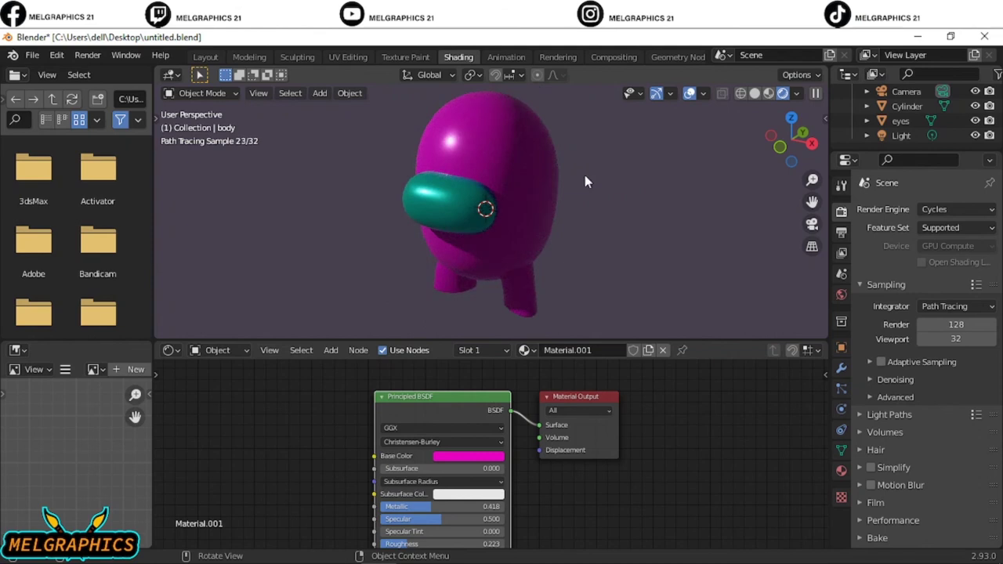
click(87, 55)
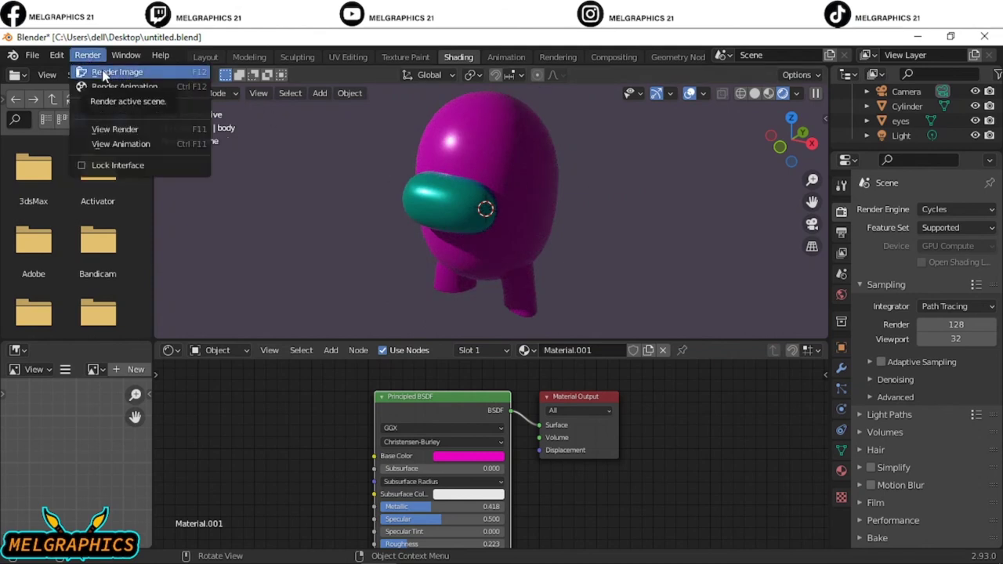
Switch to the camera view and render the final Cycles still with Render Image.
key(KP_0)
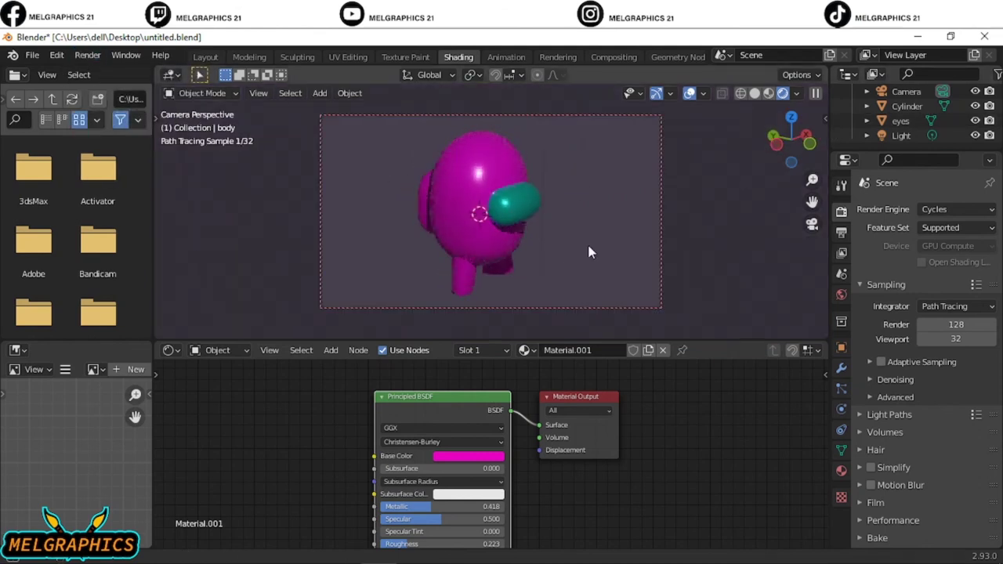
click(93, 56)
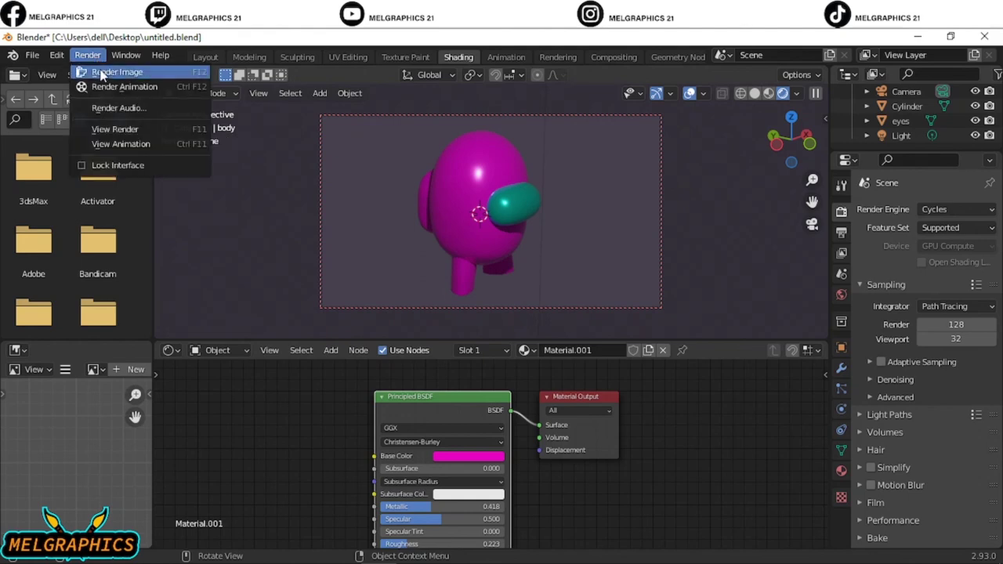
click(101, 73)
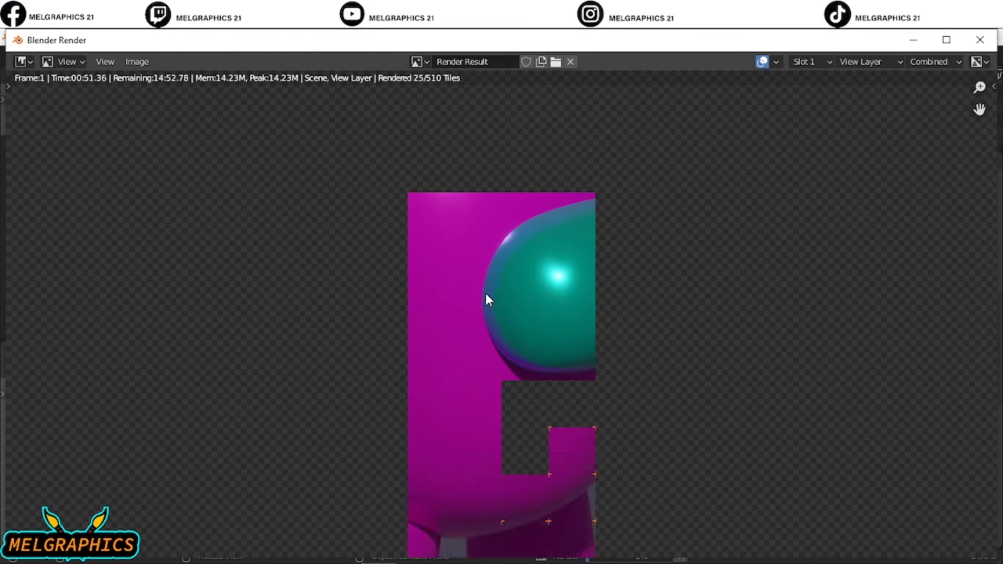
scroll(583, 308, down, 1)
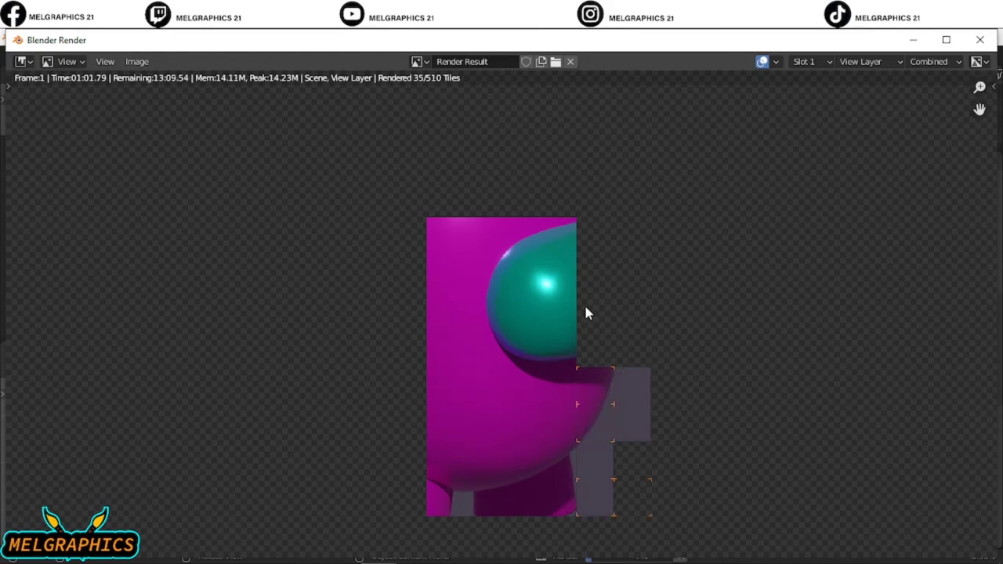